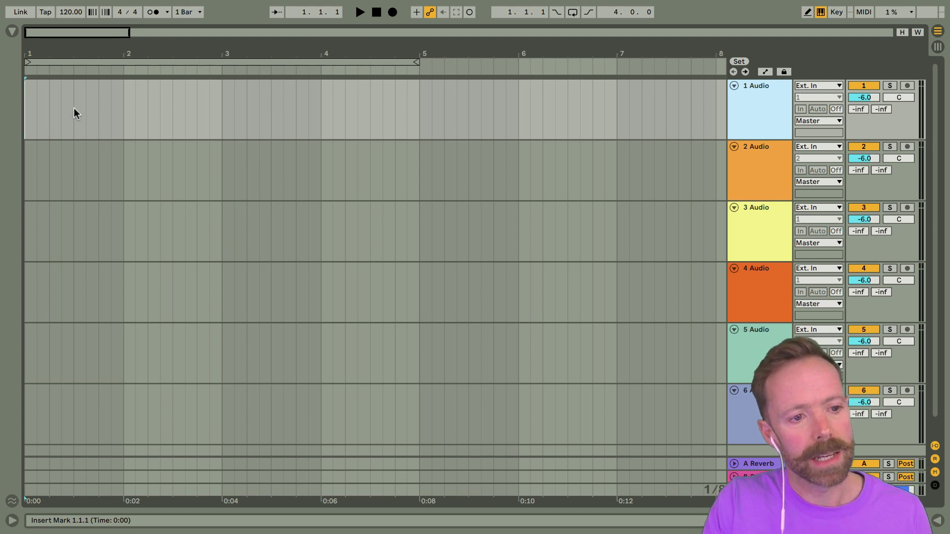
click(11, 31)
click(10, 31)
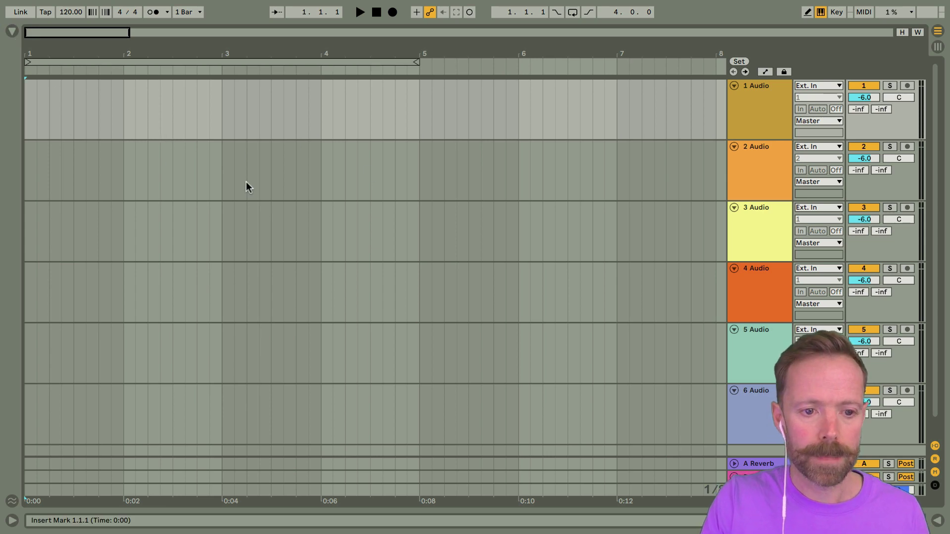
Switch to Loopcloud, search for samples with the Kick instrument tag and limit the results to one-shots.
key(super+Tab)
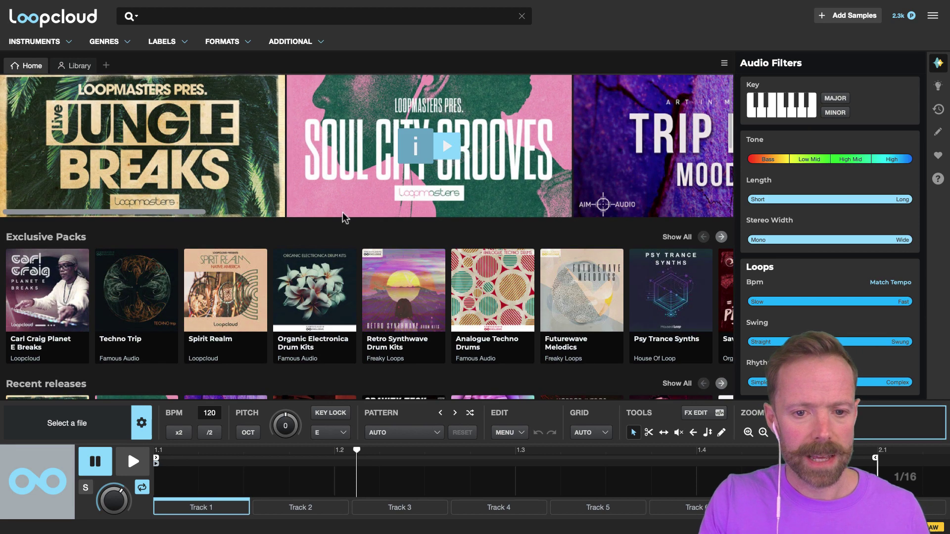
click(177, 13)
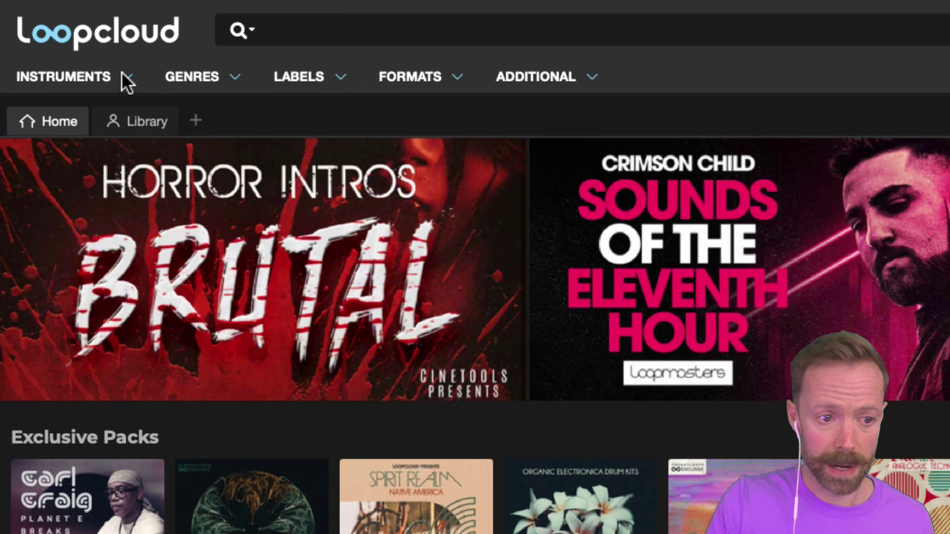
click(123, 77)
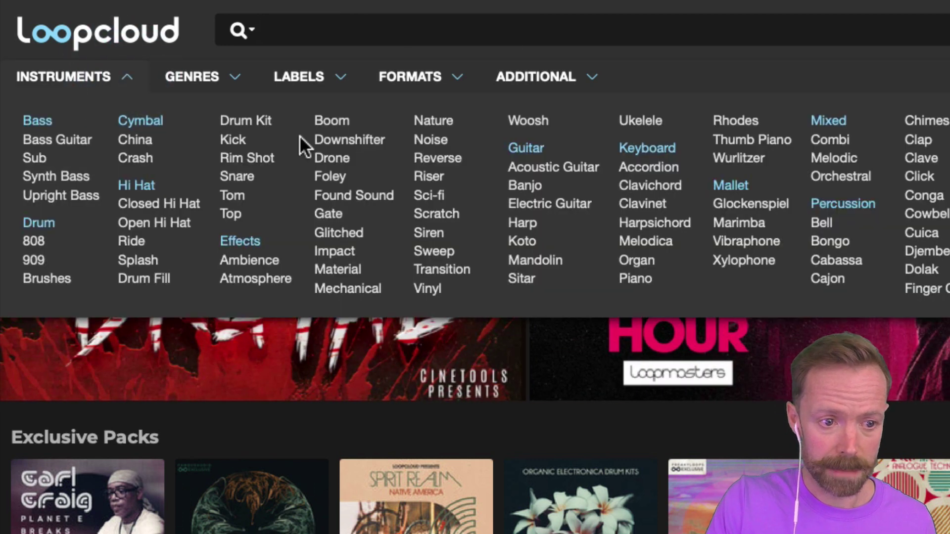
click(125, 79)
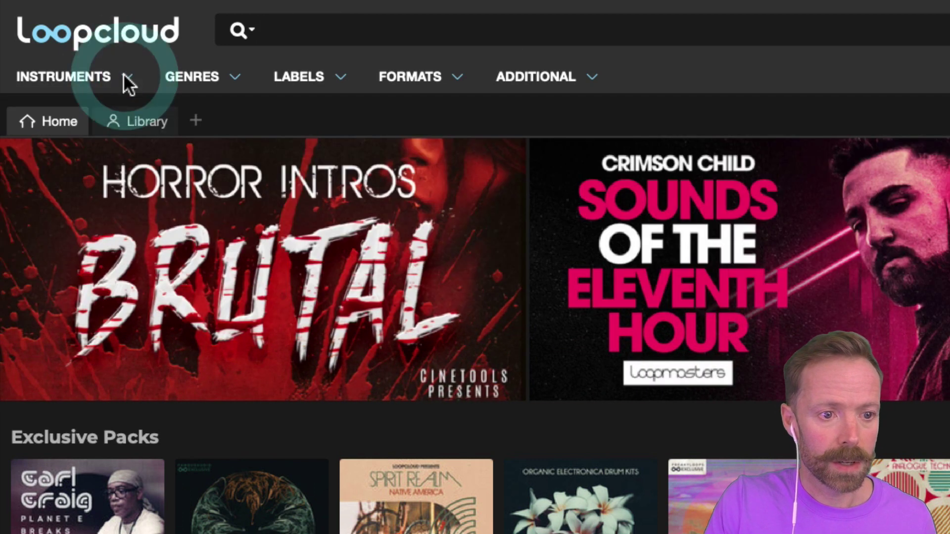
click(305, 28)
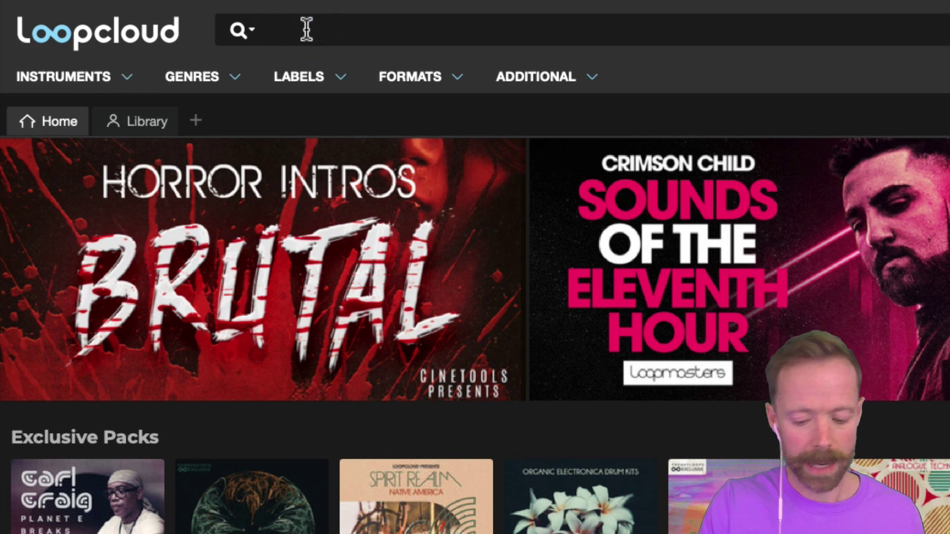
text(kick)
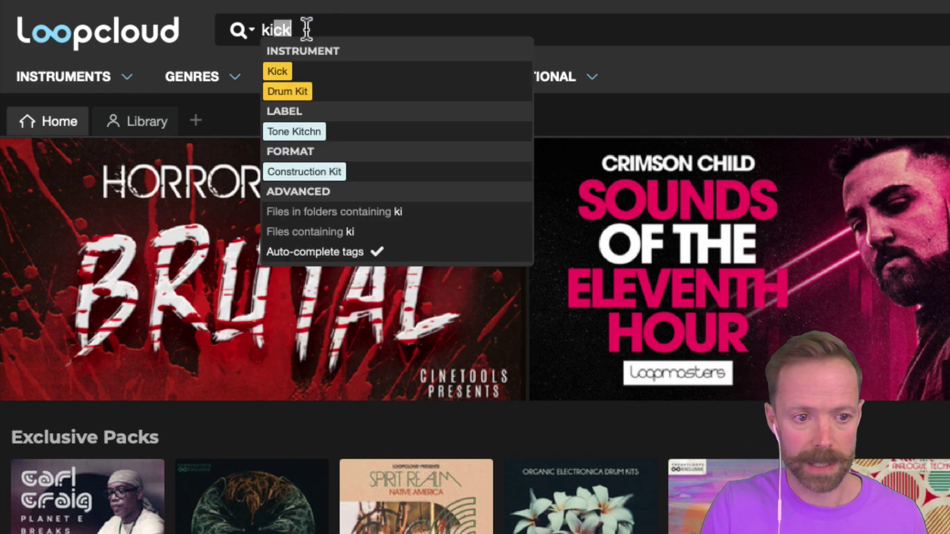
click(275, 72)
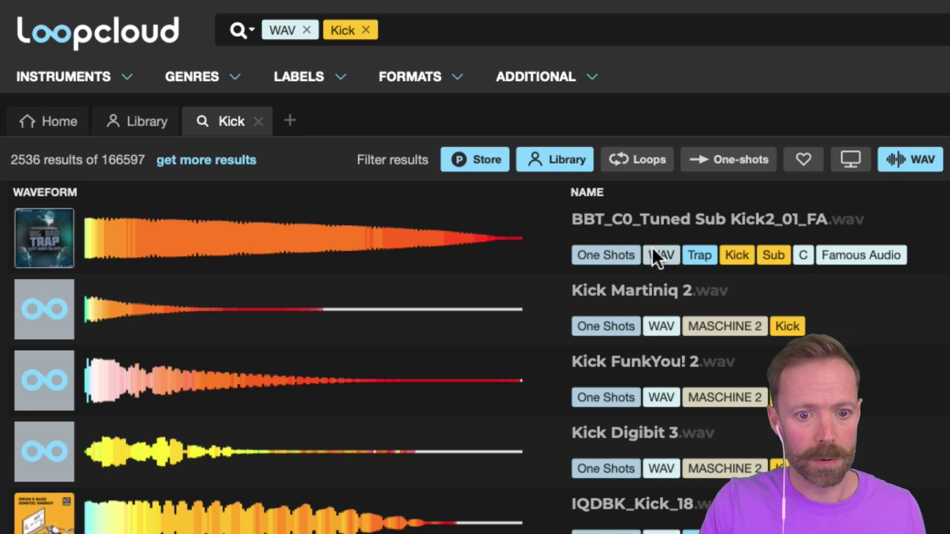
click(739, 161)
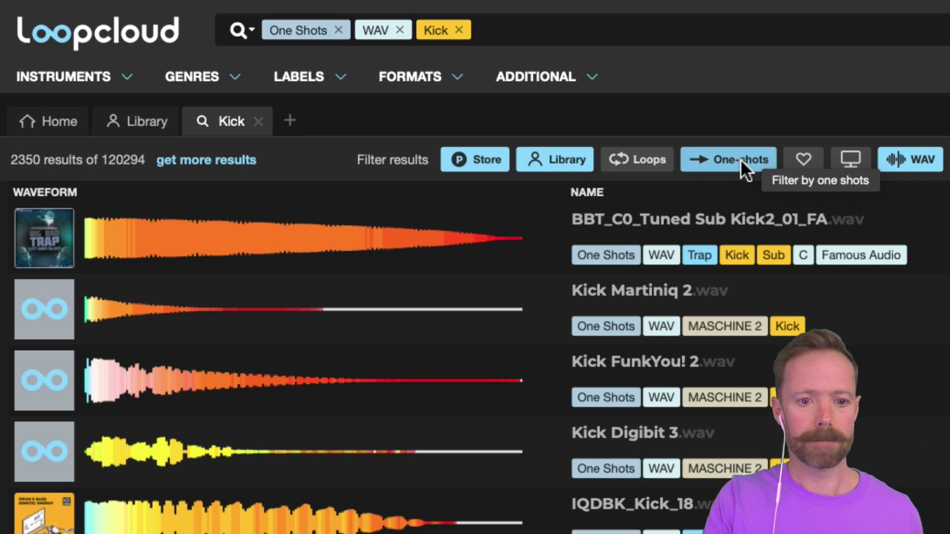
Examine the loop versions of the kick samples and return the results to one-shots.
click(634, 156)
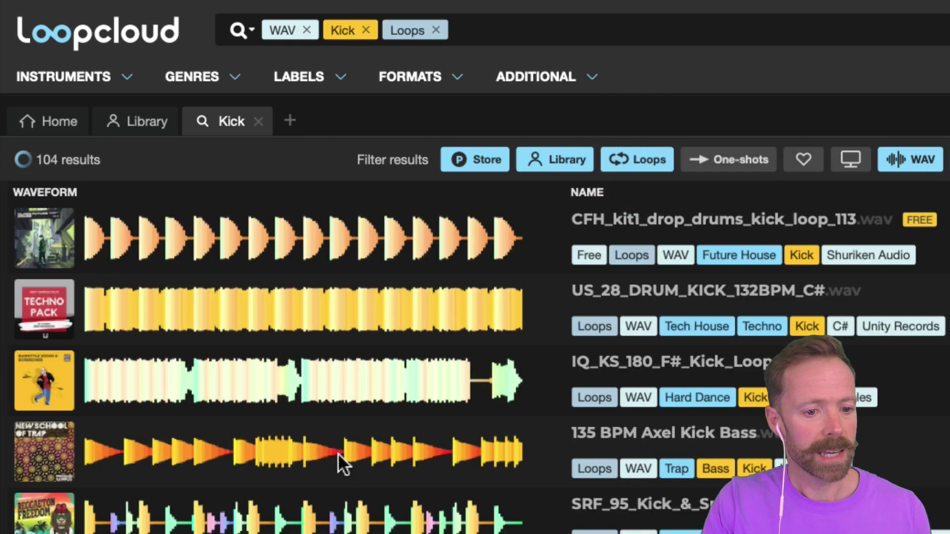
scroll(337, 452, down, 5)
scroll(307, 381, down, 1)
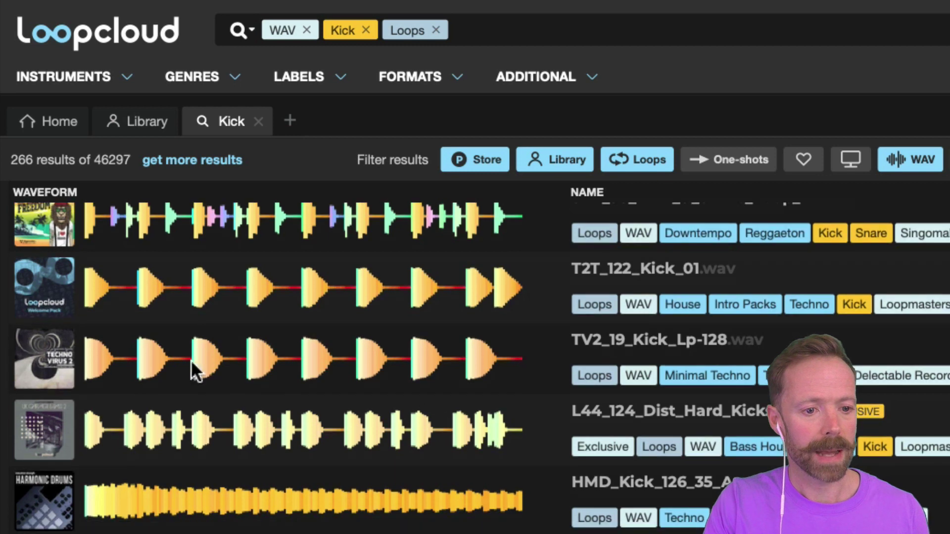
scroll(412, 364, down, 1)
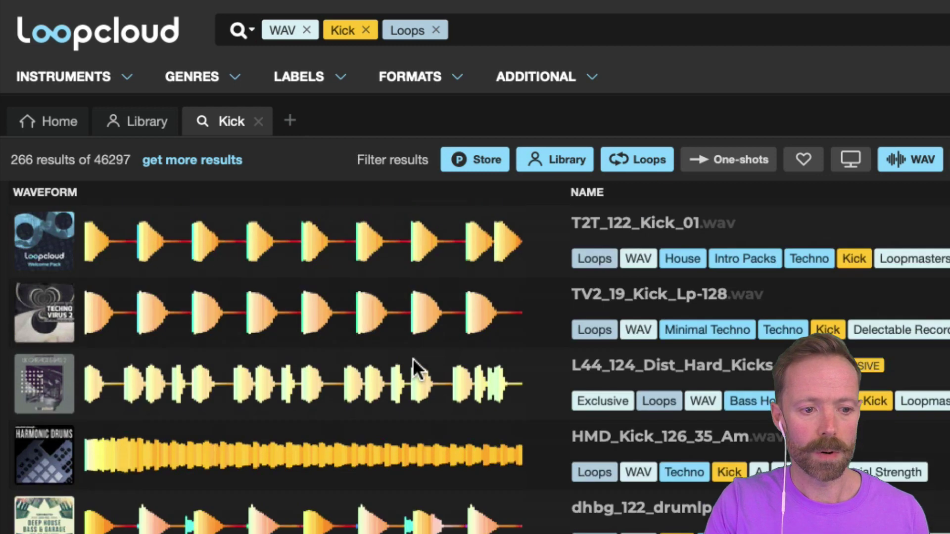
scroll(286, 378, down, 3)
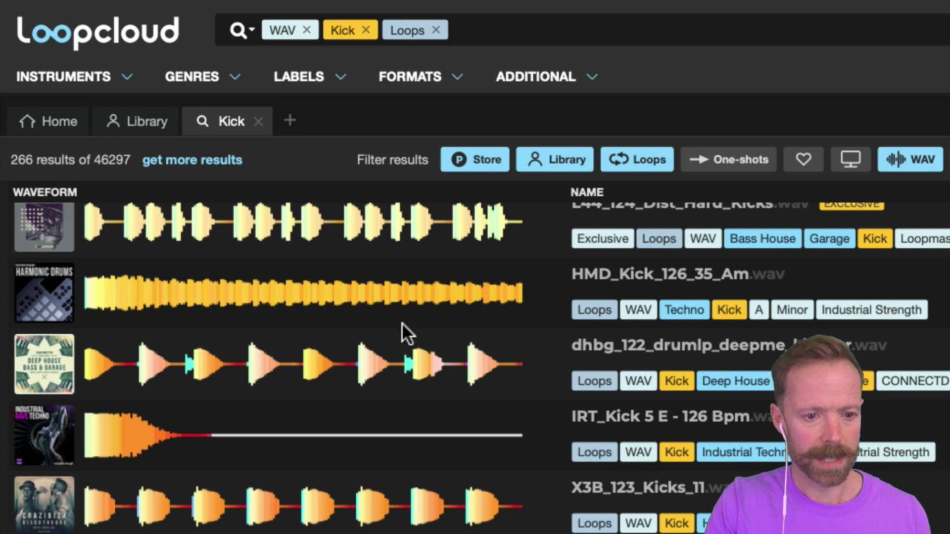
scroll(327, 238, up, 5)
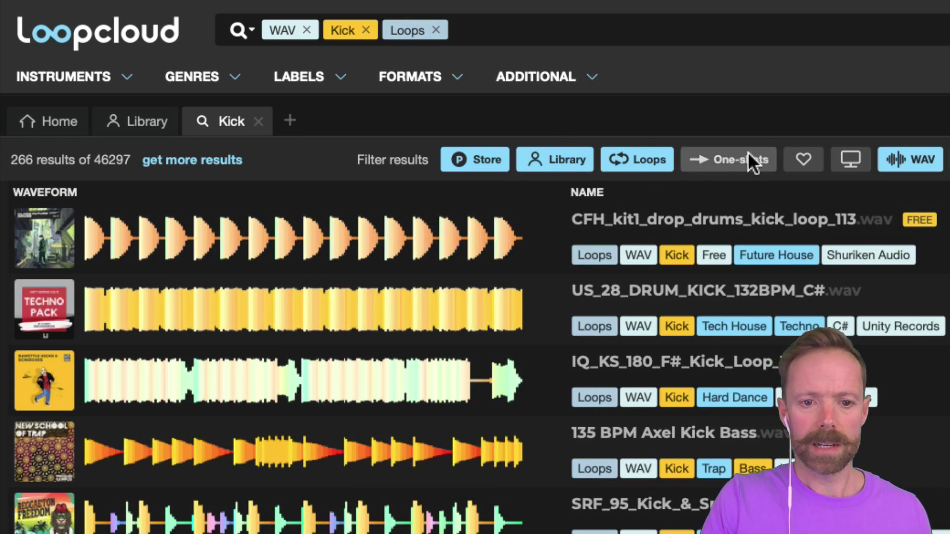
click(733, 161)
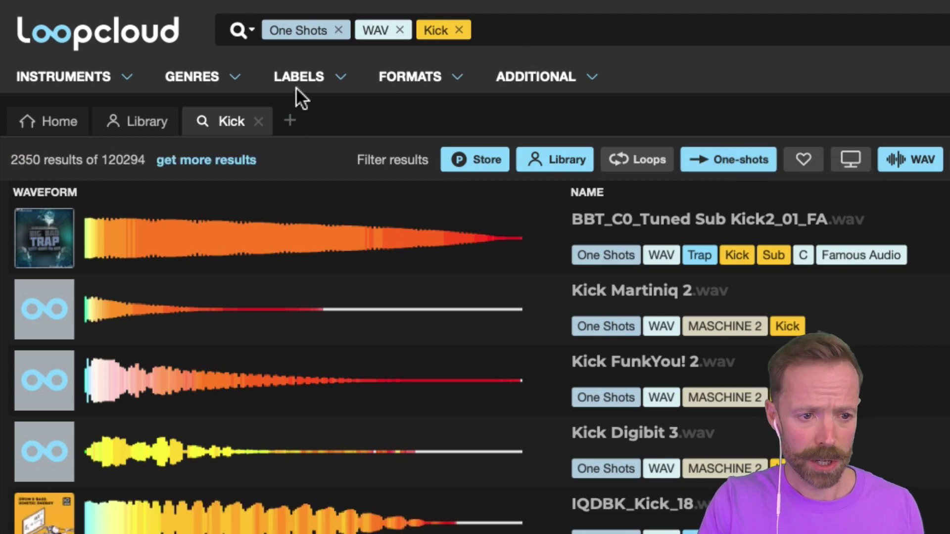
Narrow the kick one-shots to the Hip Hop genre and the Loopmasters label.
click(230, 74)
click(231, 74)
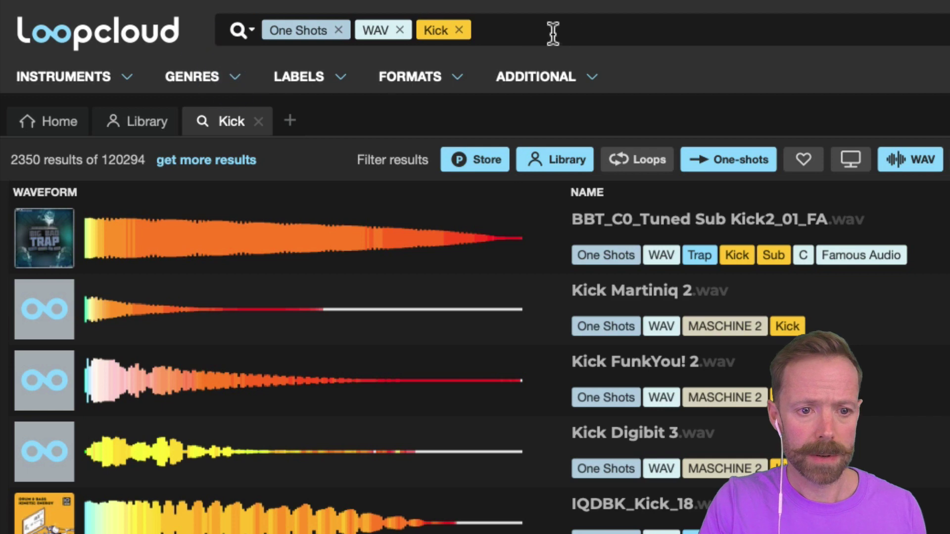
click(528, 28)
text(hi)
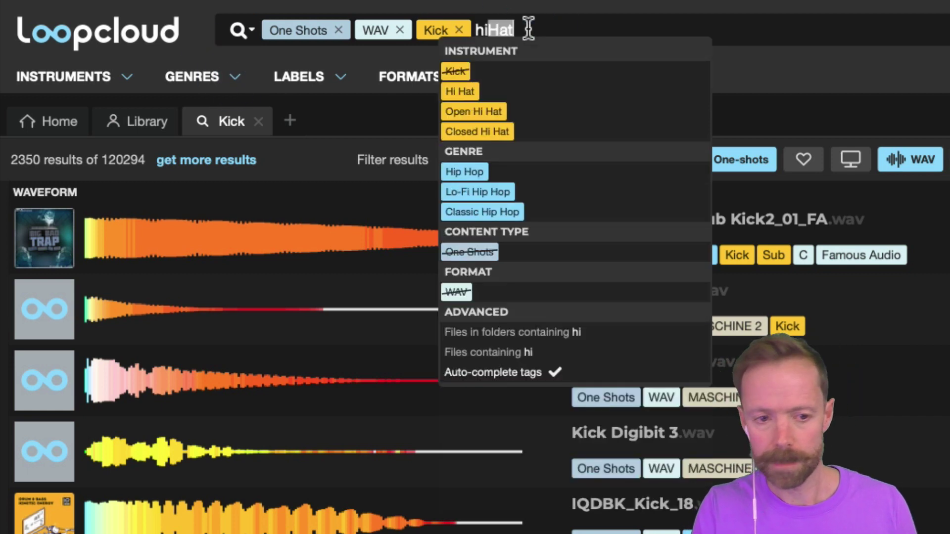
click(475, 173)
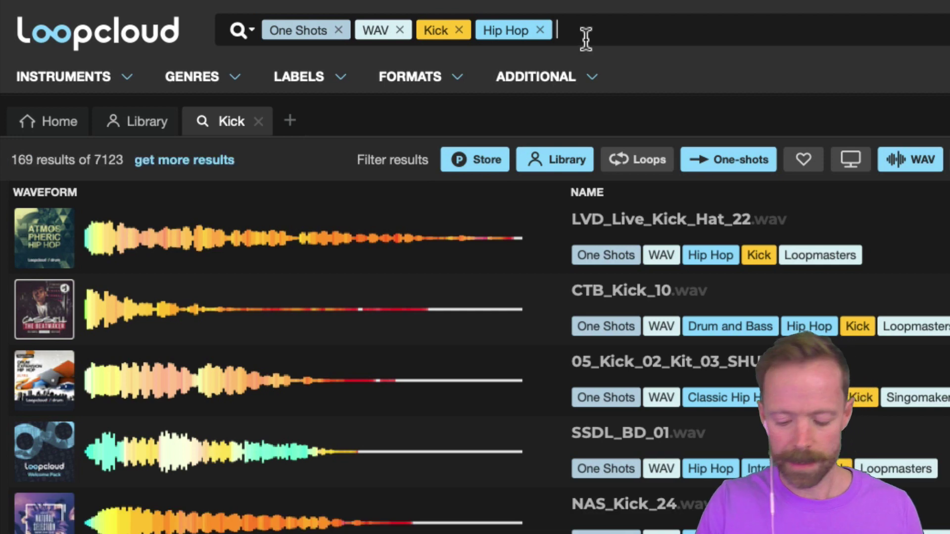
text(loop)
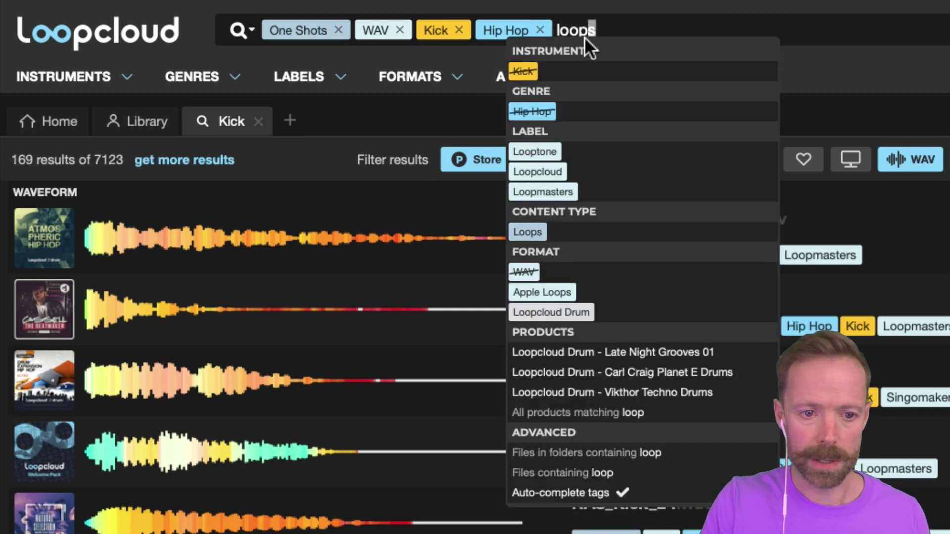
click(549, 191)
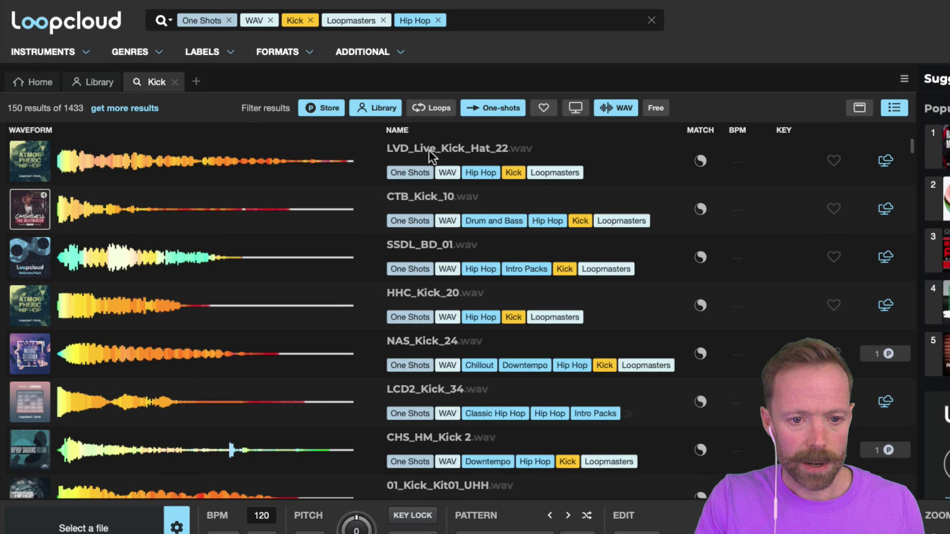
Audition and compare the kick samples between LVD_Live_Kick_Hat_22 and LCD2_Kick_34, ending on CTB_Kick_10.
click(431, 155)
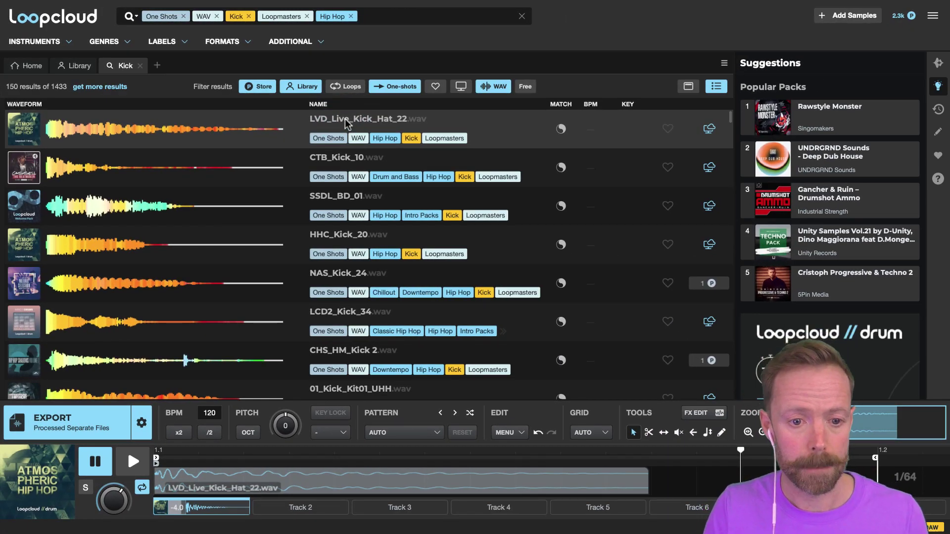
key(space)
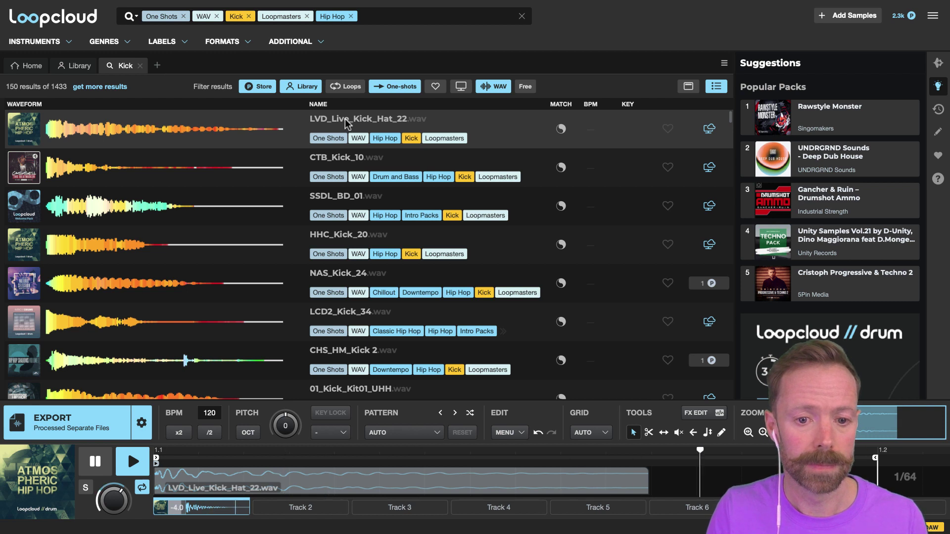
key(space)
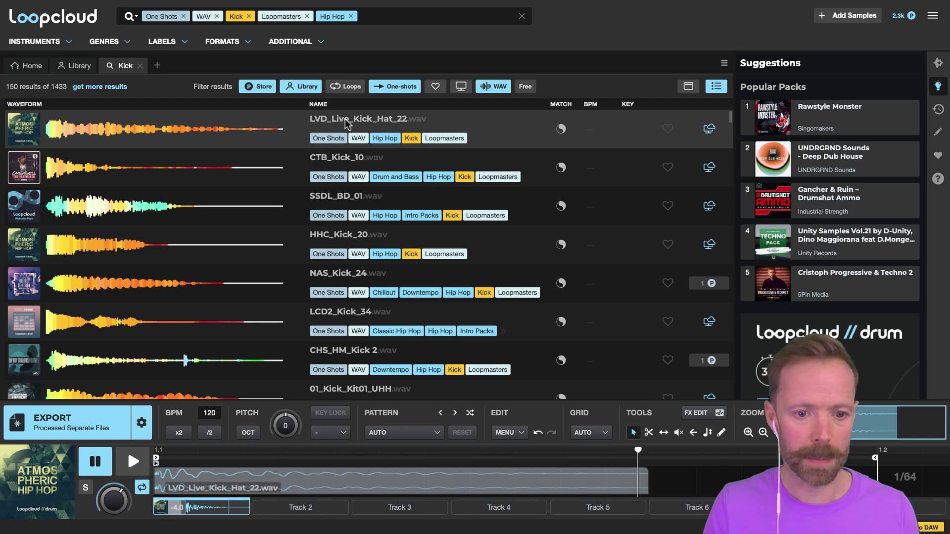
key(Down)
key(Down)
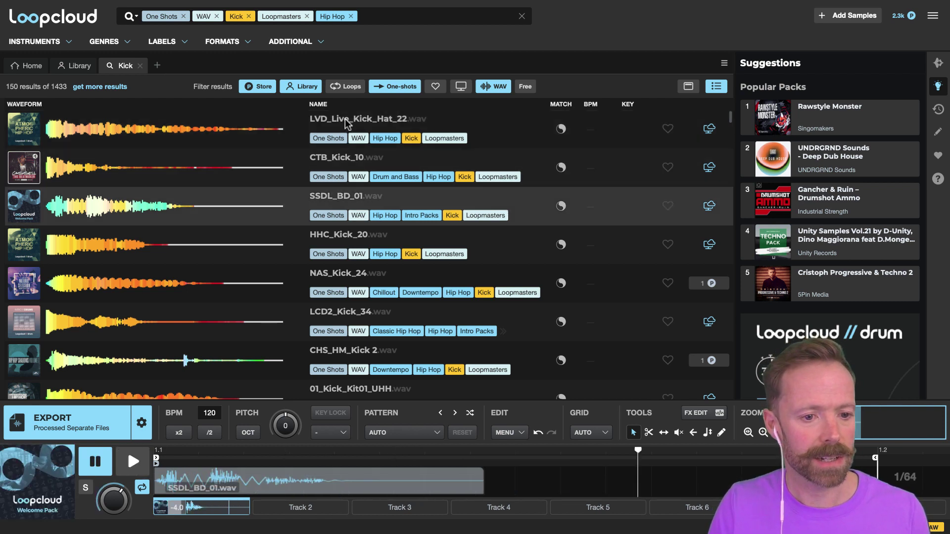
key(Down)
key(Down)
key(Up)
key(Up)
key(Up)
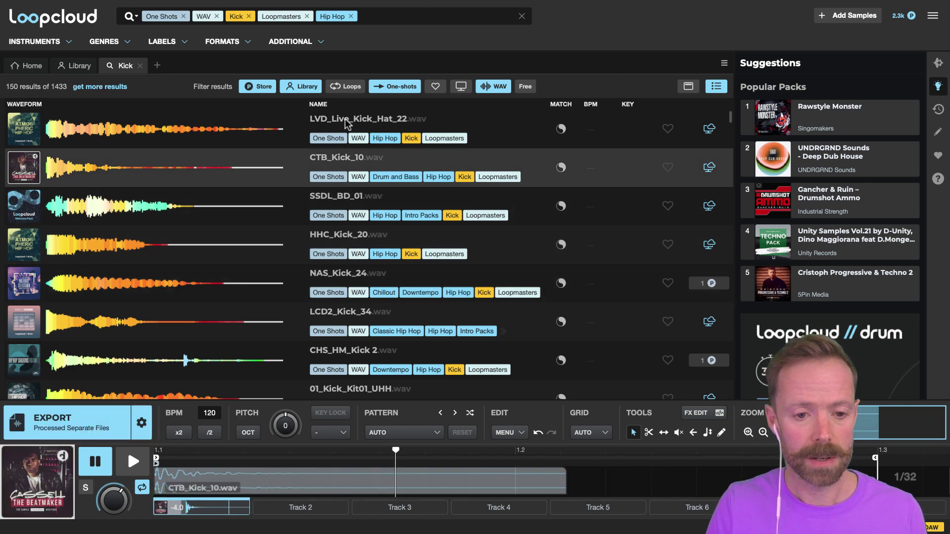
key(Down)
key(Down)
key(Down)
key(Down)
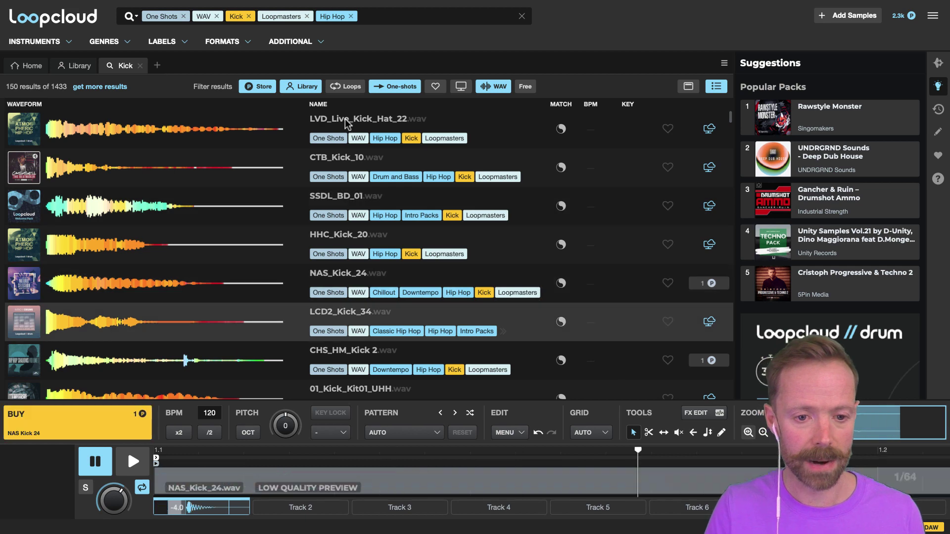
key(Up)
key(Up)
key(Up)
key(Up)
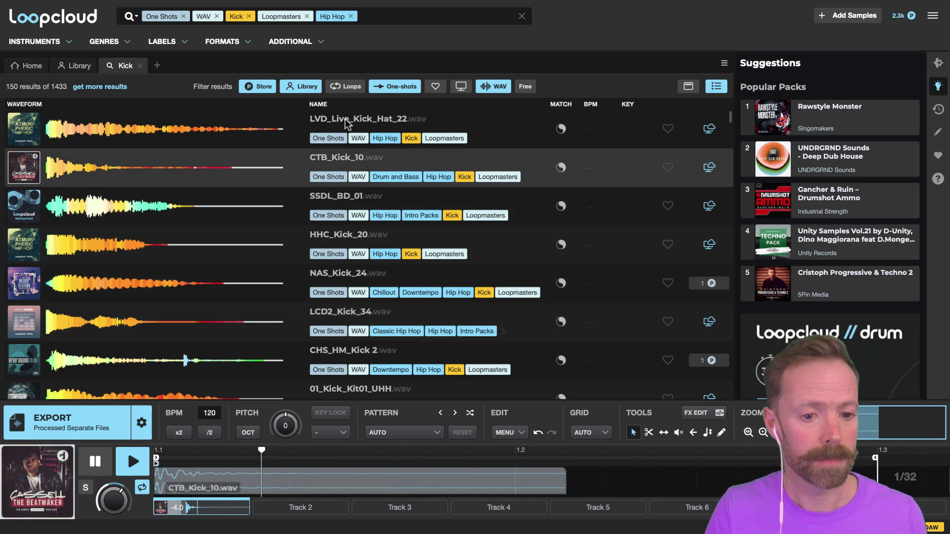
key(Down)
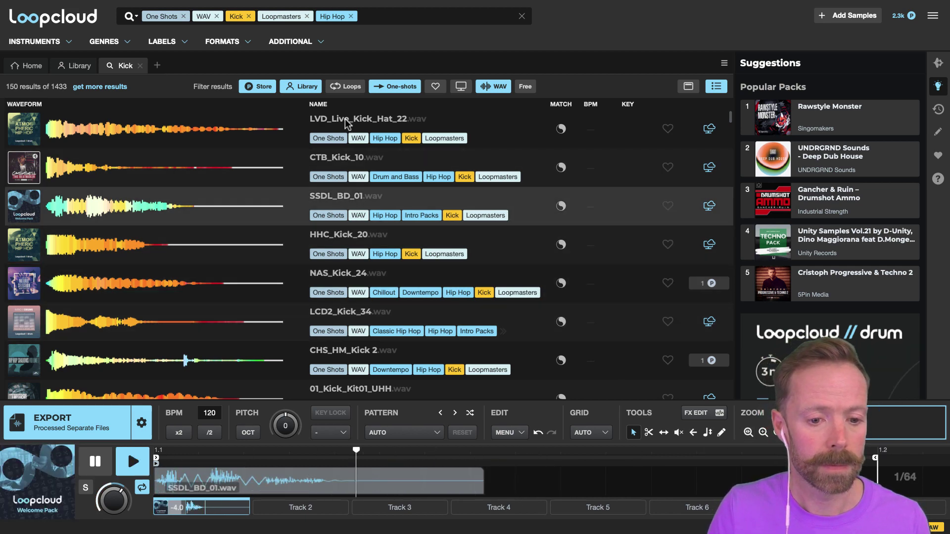
key(Down)
key(Down)
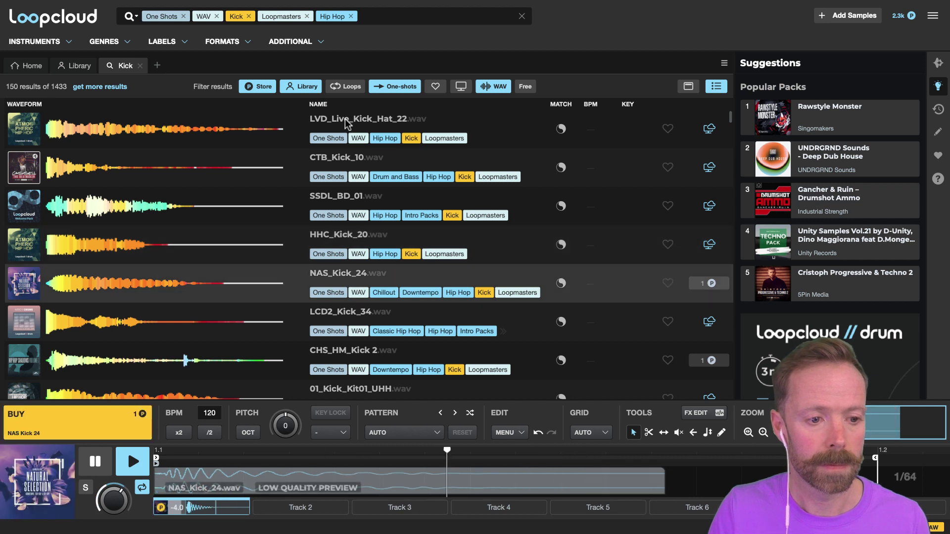
key(Up)
key(Up)
key(Up)
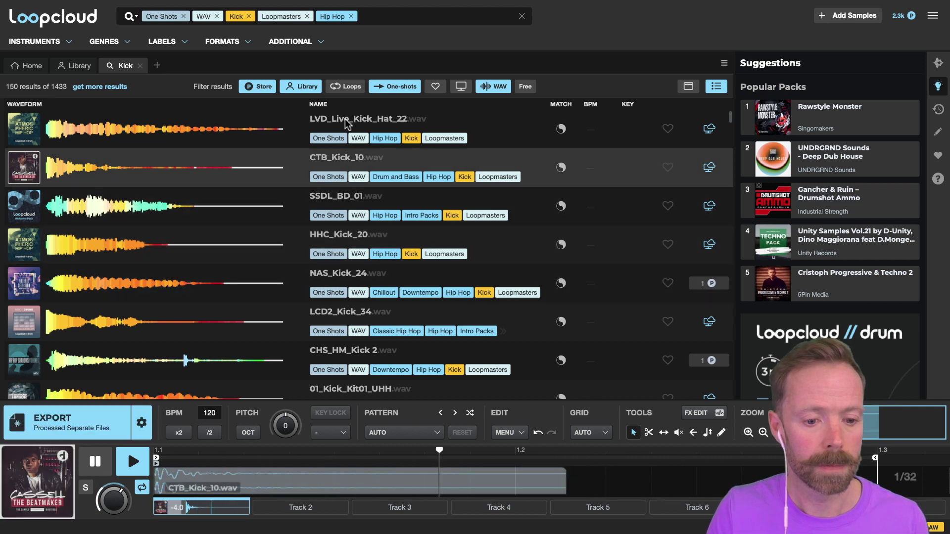
Place the CTB_Kick_10 sample at the start of the first audio track in Ableton Live.
mouse_move(246, 467)
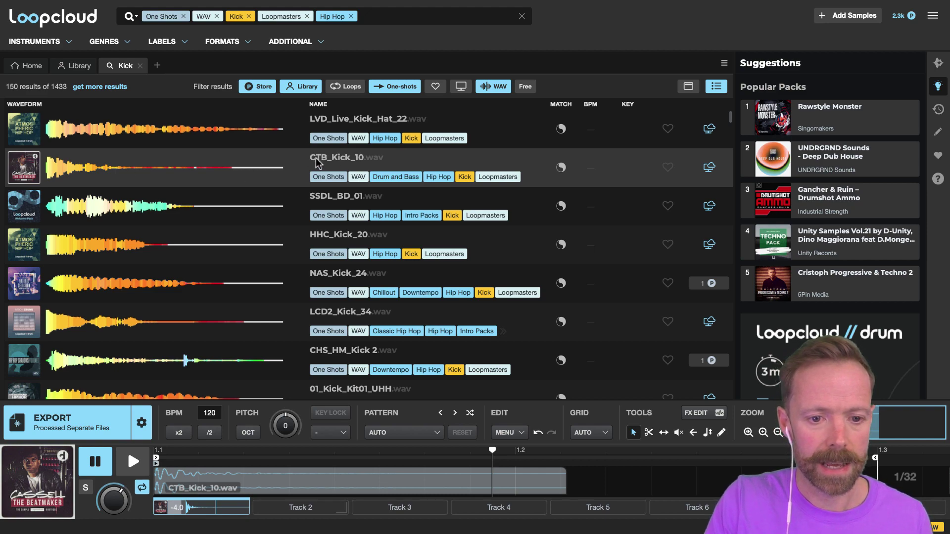
drag(341, 157, 31, 100)
key(super+Tab)
Trim the end of the CTB_Kick_10 clip to 1.2.1 so it lasts exactly one beat.
drag(31, 54, 32, 146)
key(minus)
key(minus)
key(minus)
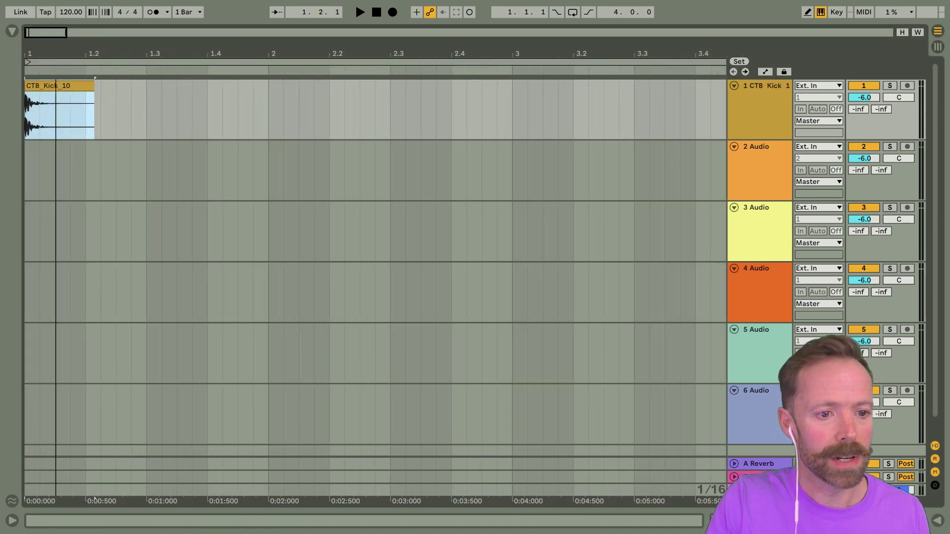
drag(78, 94, 72, 94)
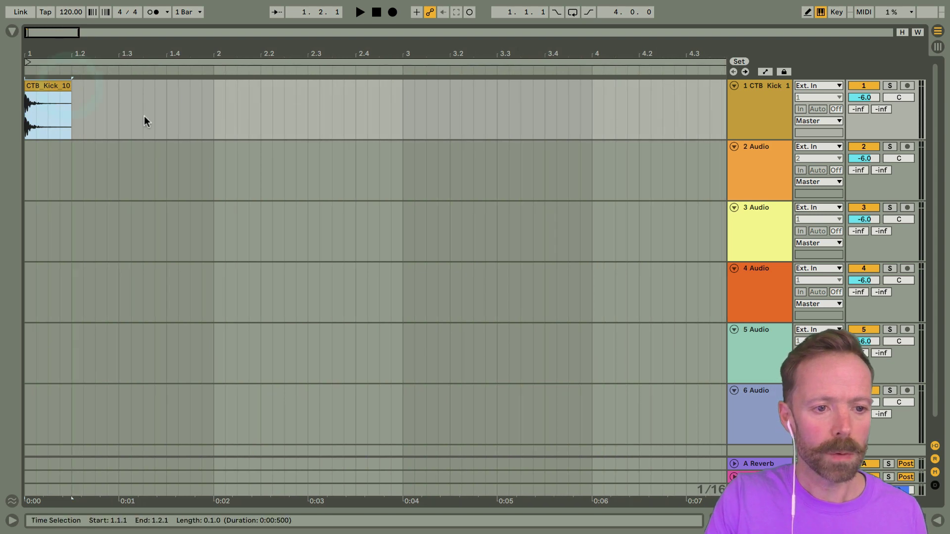
Copy the kick clip to positions 1.3 and 1.4, and duplicate the resulting one-bar pattern into bar 2.
drag(46, 87, 181, 88)
click(48, 86)
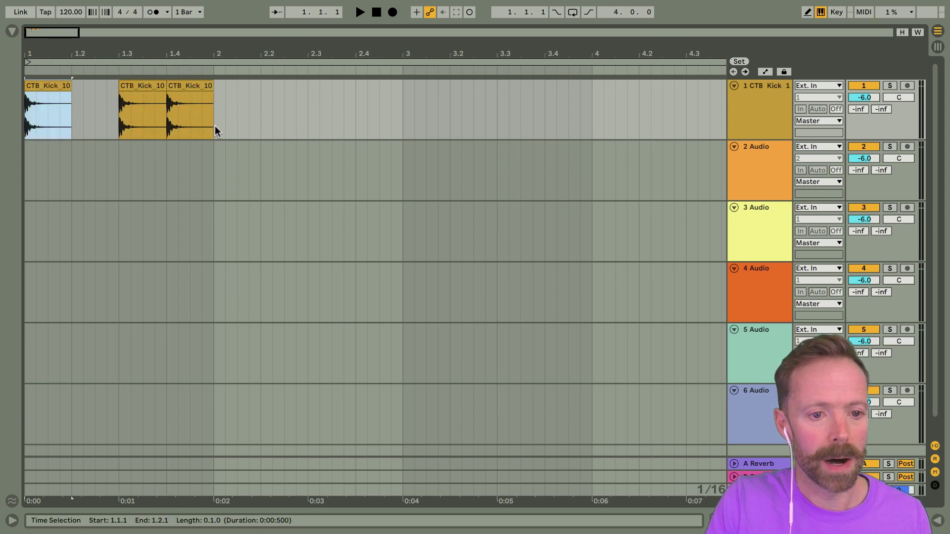
drag(215, 130, 25, 102)
key(ctrl+d)
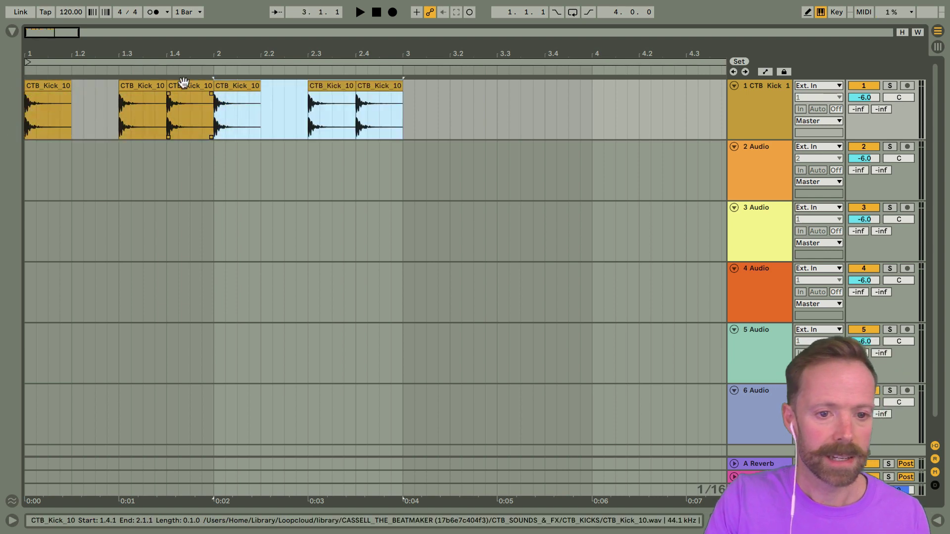
Undo all the CTB_Kick_10 clip edits until the first audio track is empty, and set the insert mark at 1.1.1.
key(ctrl+z)
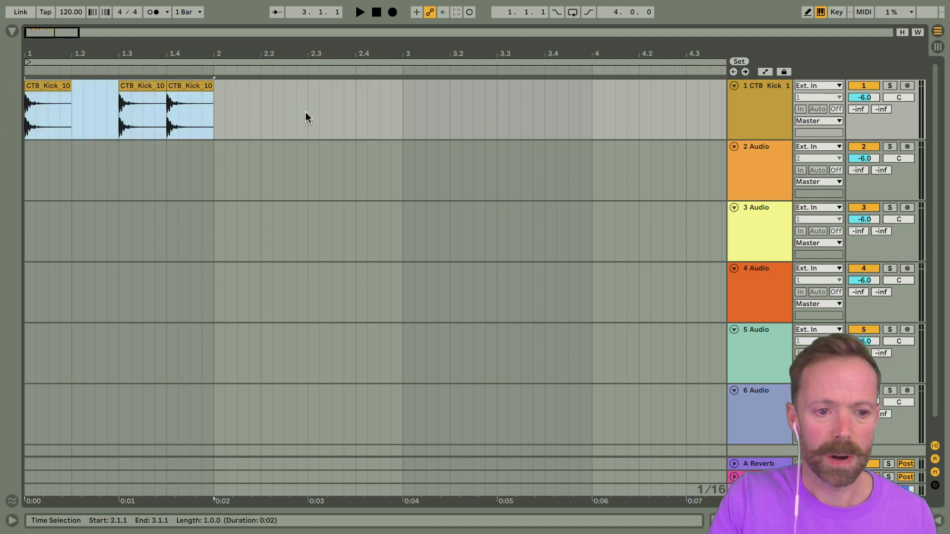
key(ctrl+z)
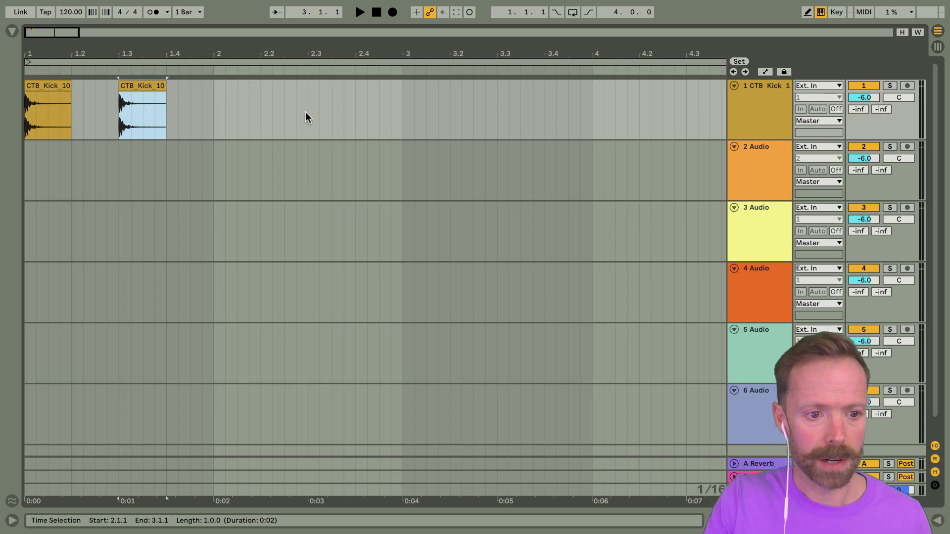
key(ctrl+z)
key(ctrl+z)
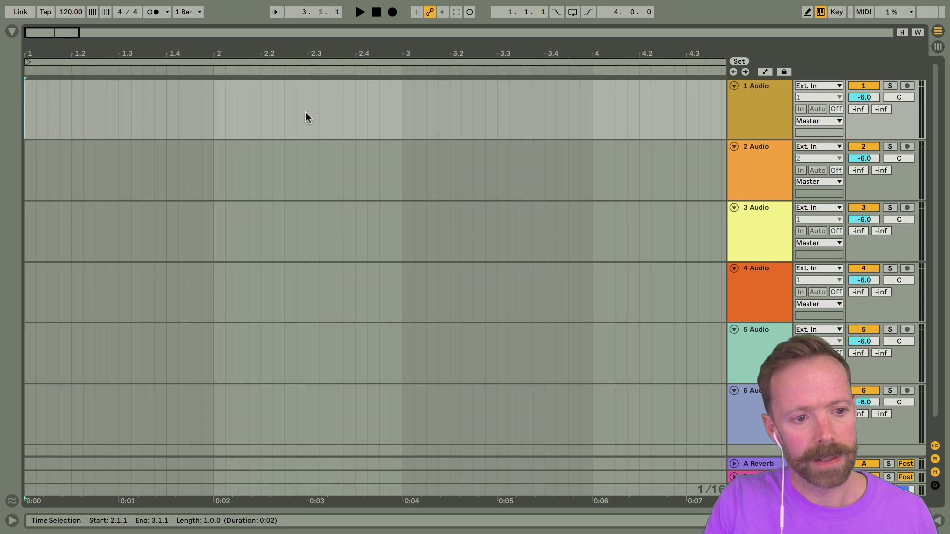
click(28, 106)
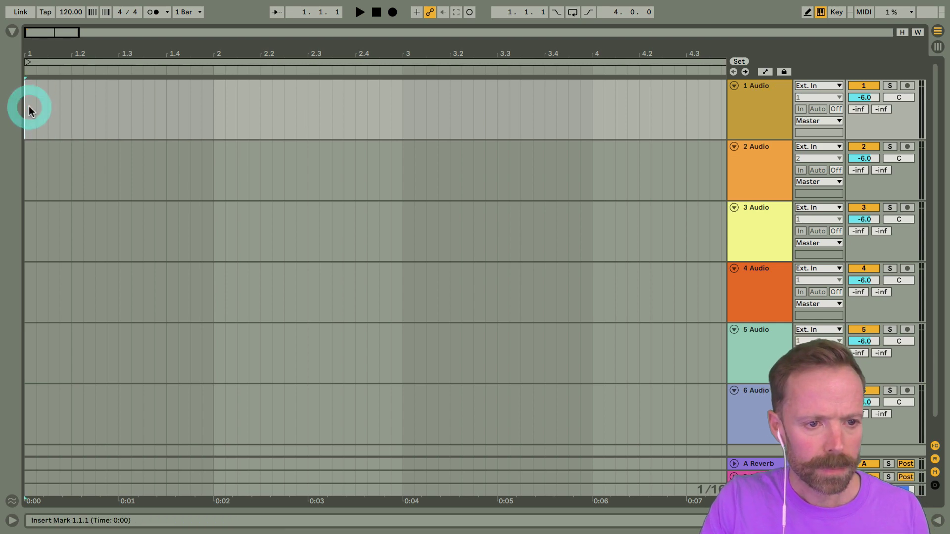
Switch to Loopcloud, enlarge the sample editor, and apply the Hip Hop Kick 1 factory pattern to the CTB_Kick_10 sample.
key(super+Tab)
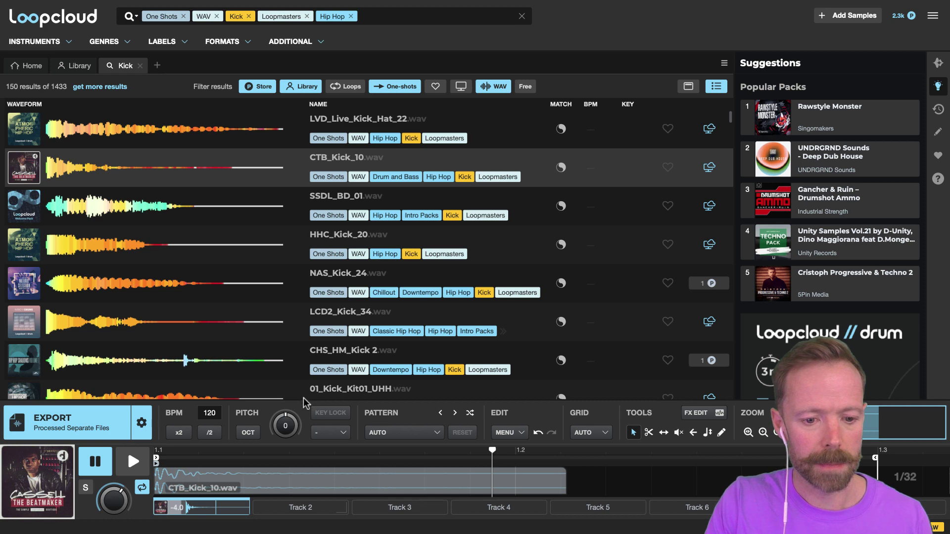
drag(304, 399, 306, 280)
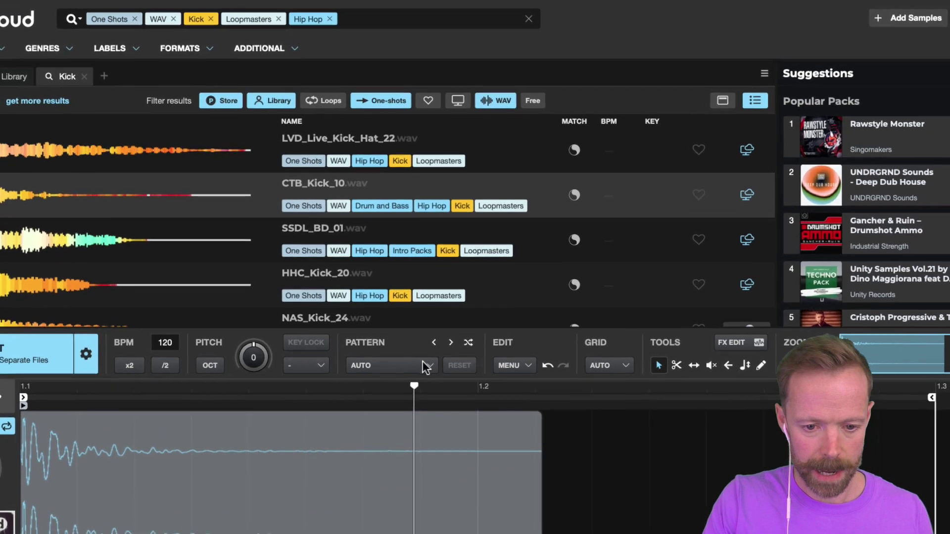
click(425, 312)
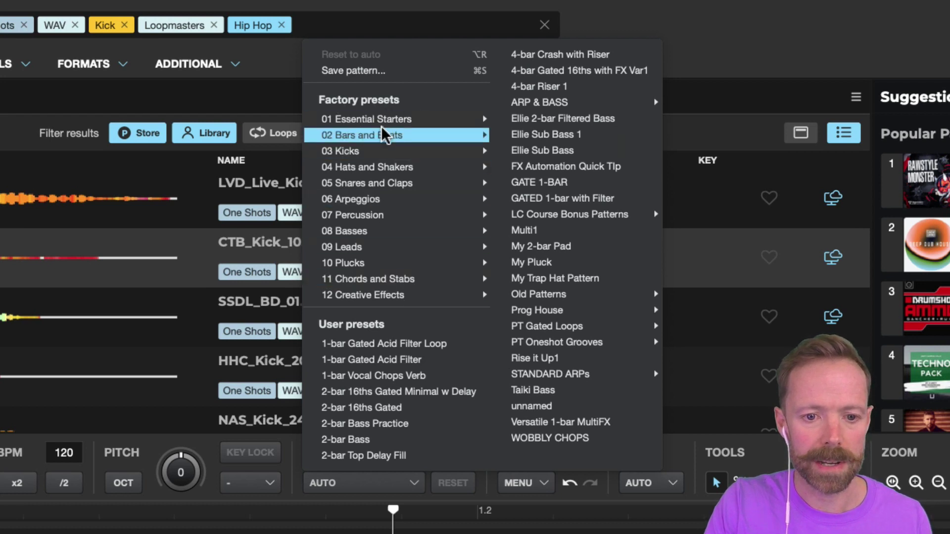
mouse_move(366, 108)
mouse_move(348, 153)
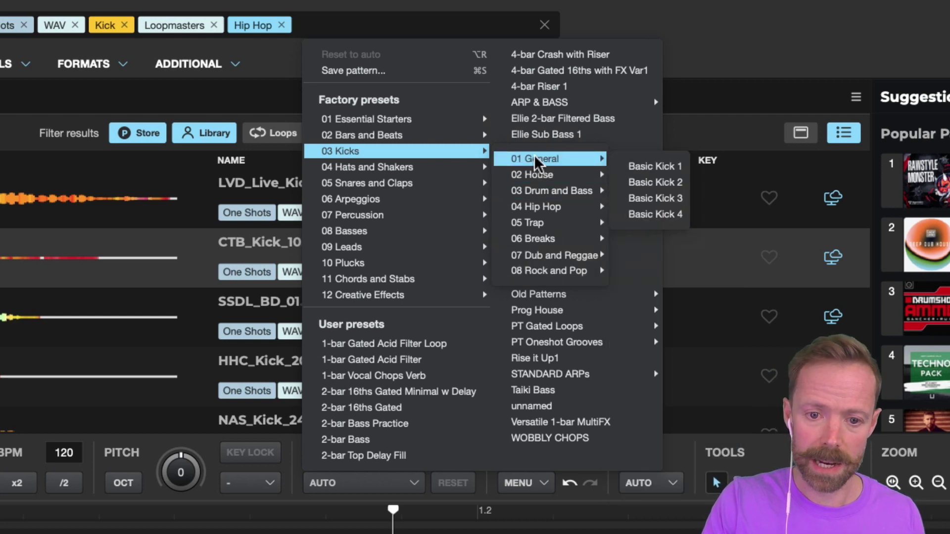
mouse_move(543, 210)
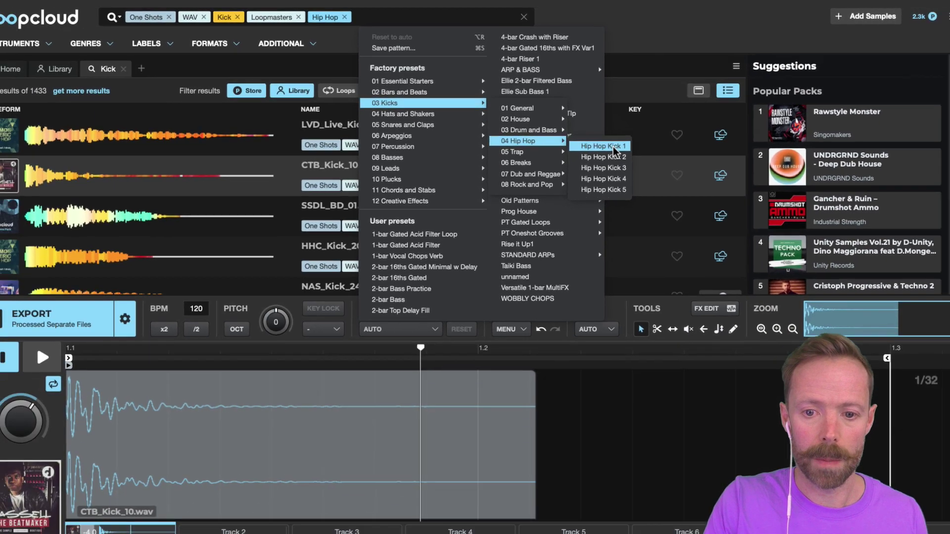
click(638, 169)
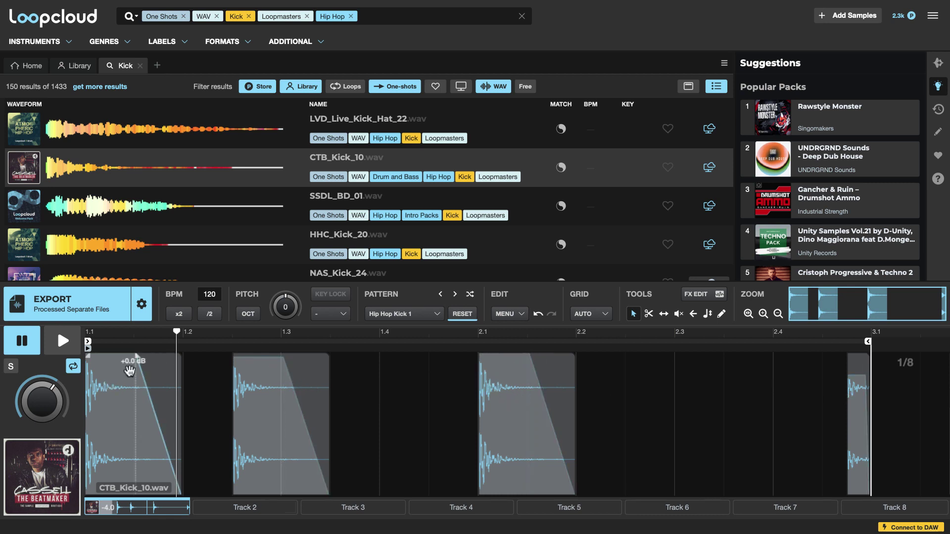
Audition the Hip Hop Kick 1 pattern with CTB_Kick_10, SSDL_BD_01 and HHC_Kick_20, ending on CTB_Kick_10.
mouse_move(108, 353)
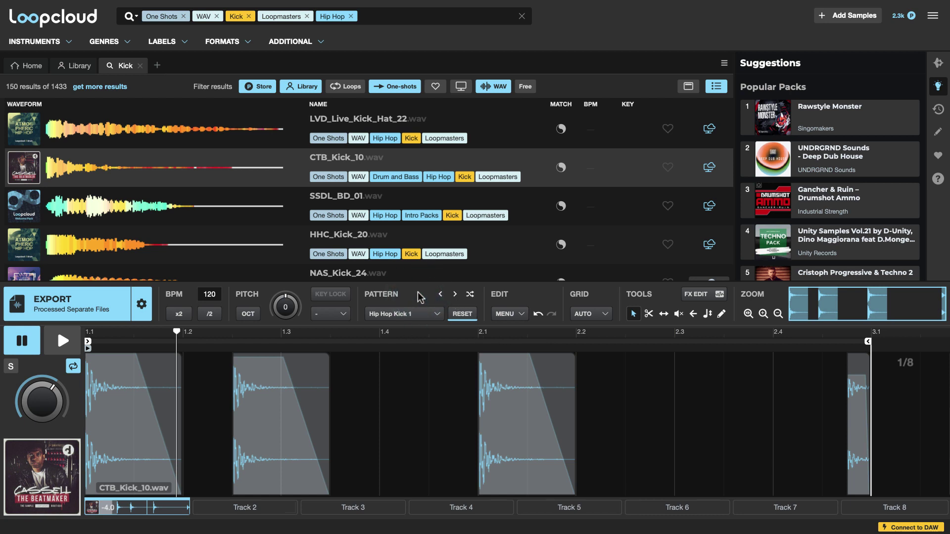
key(space)
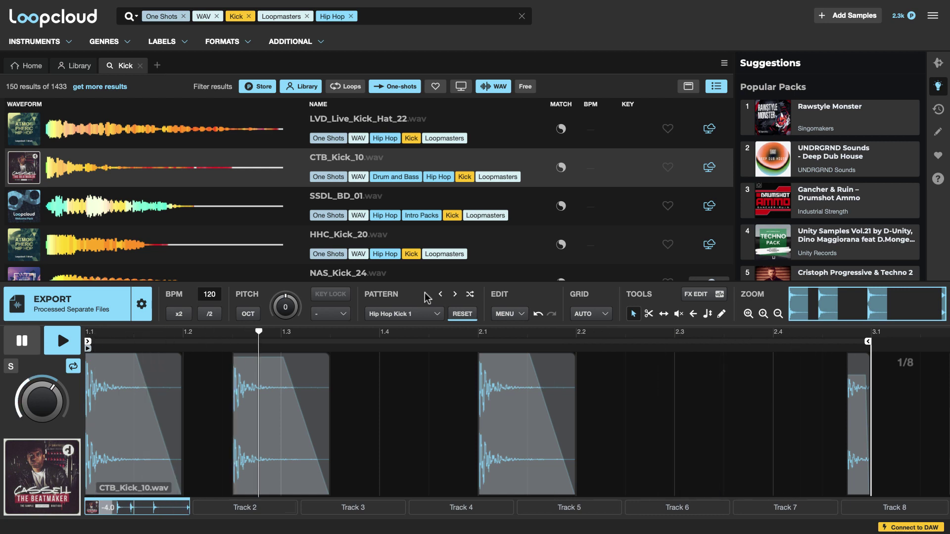
key(space)
click(332, 200)
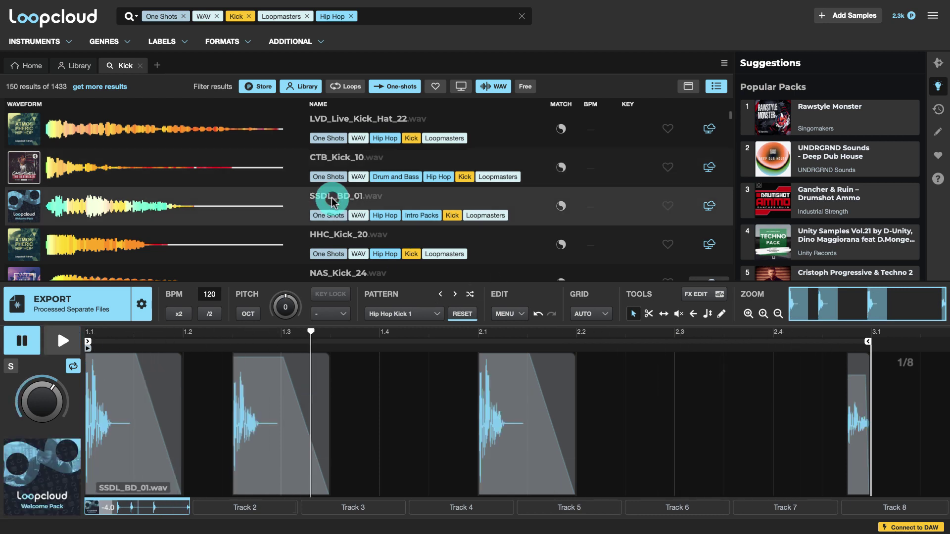
click(352, 239)
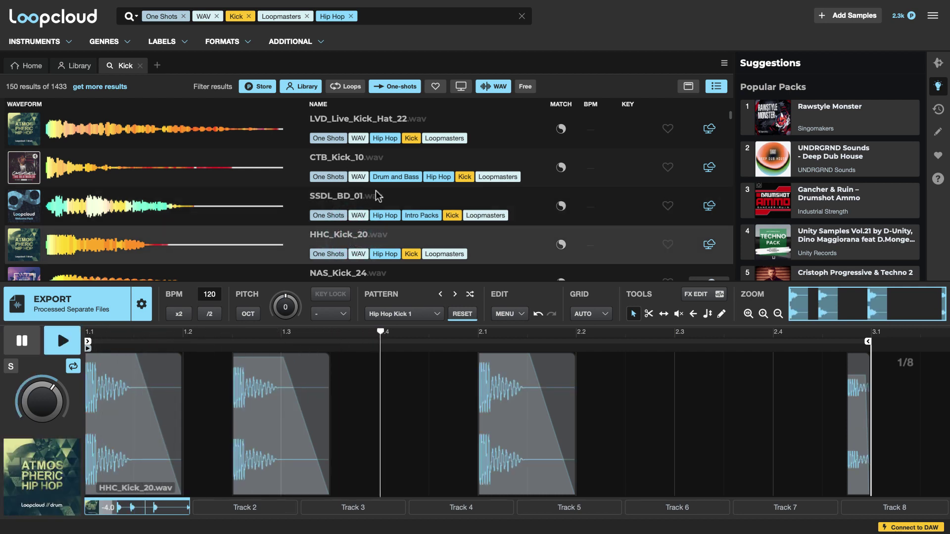
key(space)
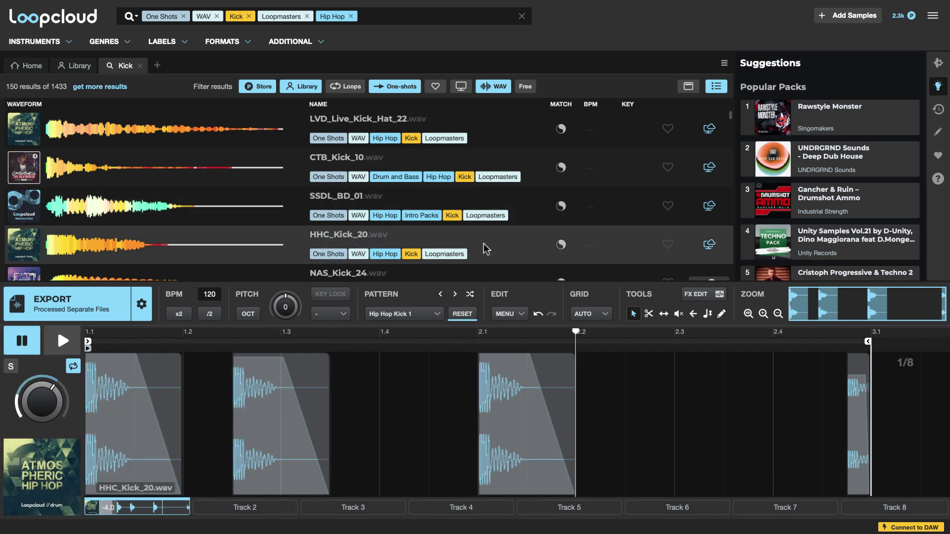
click(345, 163)
key(space)
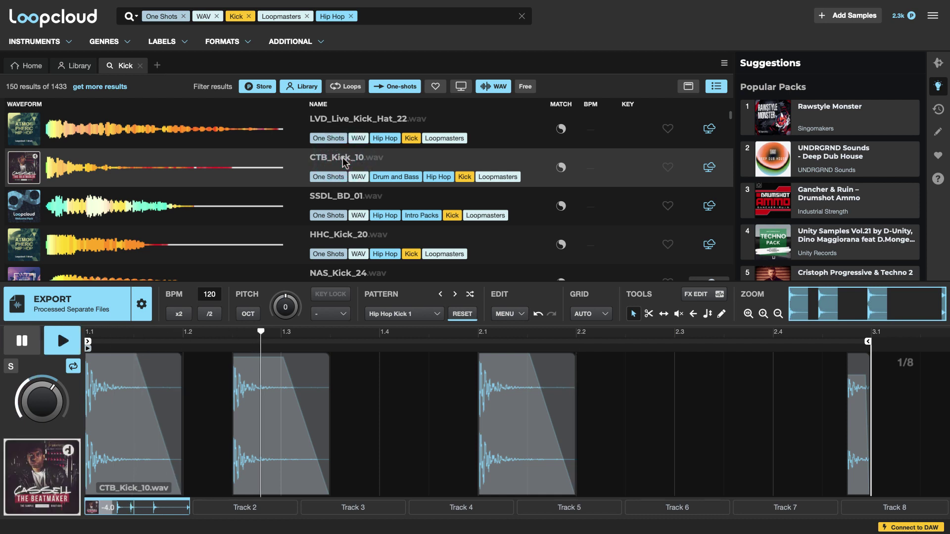
key(space)
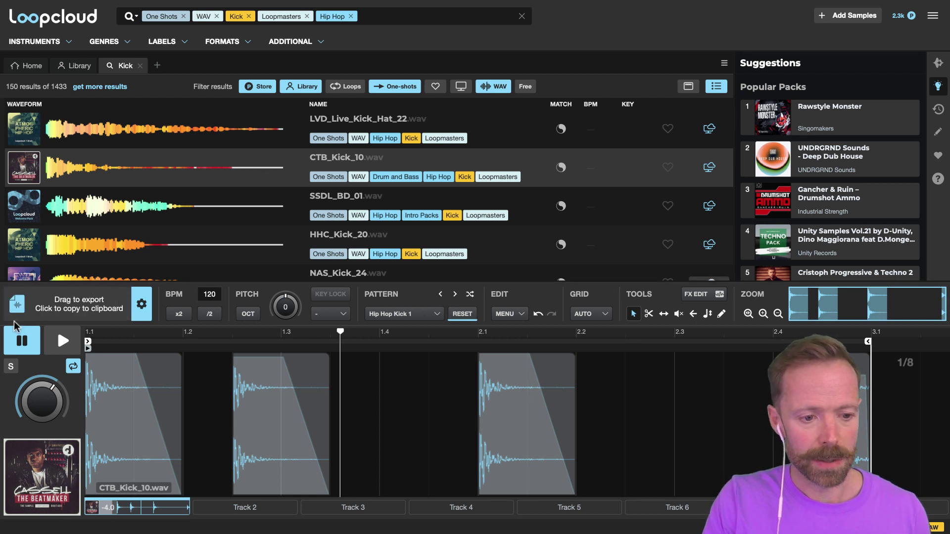
Export the processed CTB_Kick_10 pattern to the start of the first audio track in Ableton Live.
click(58, 310)
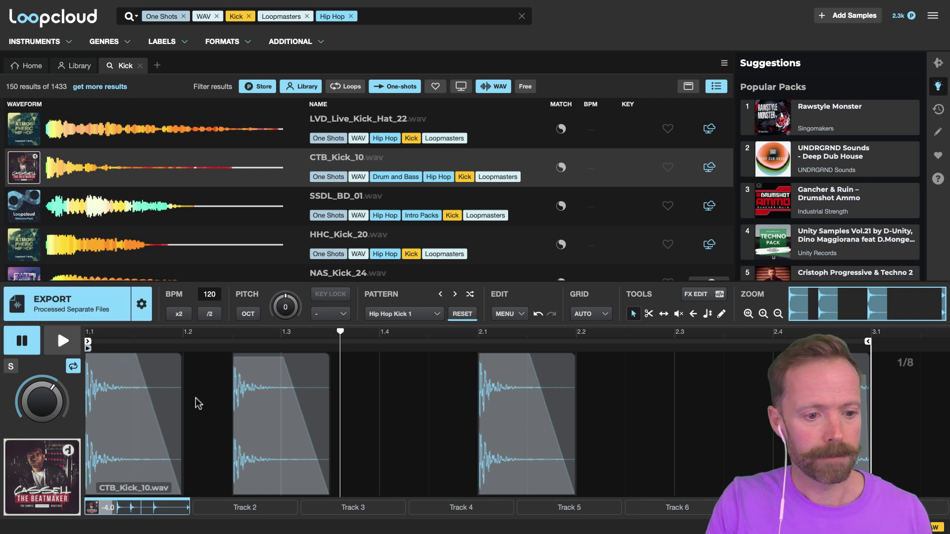
click(67, 308)
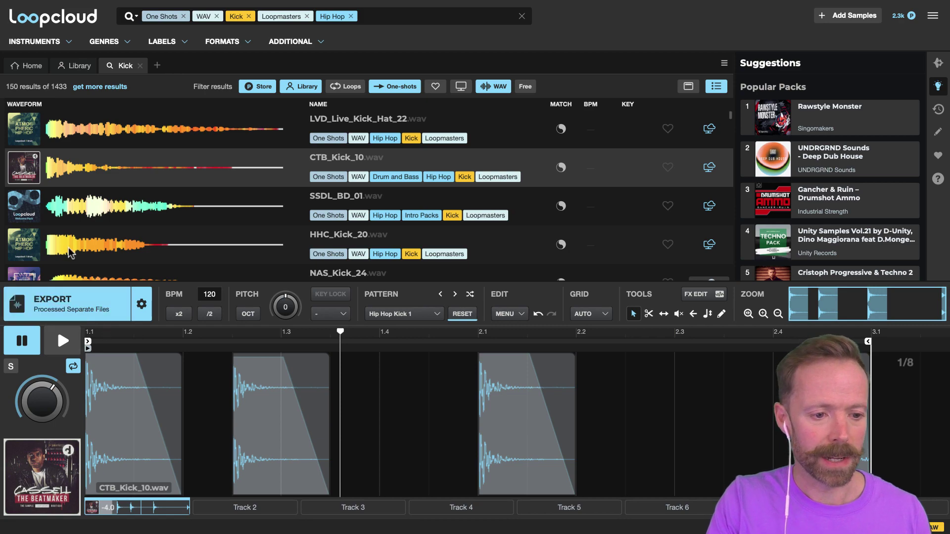
drag(55, 308, 31, 103)
key(super+Tab)
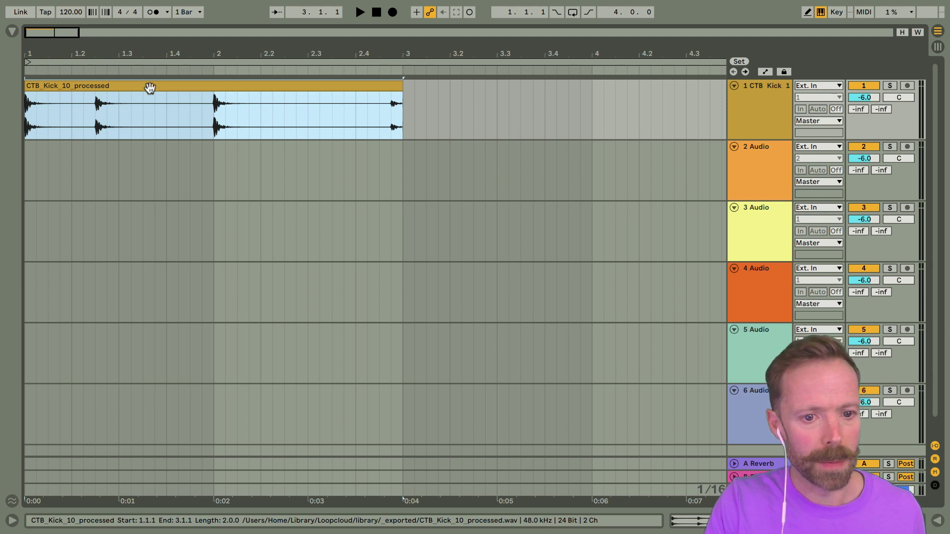
Delete the CTB_Kick_10_processed clip from the first audio track and put the insert mark back at the start.
click(154, 113)
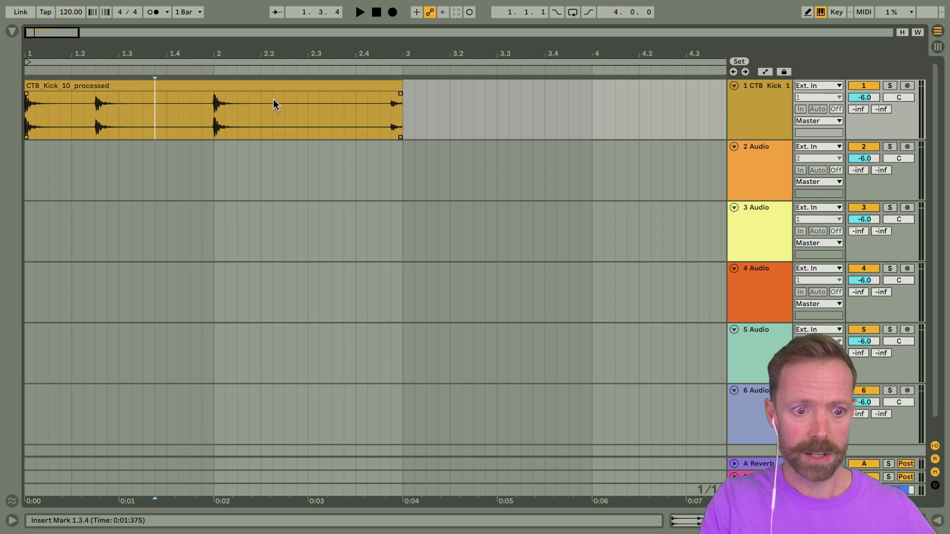
click(197, 90)
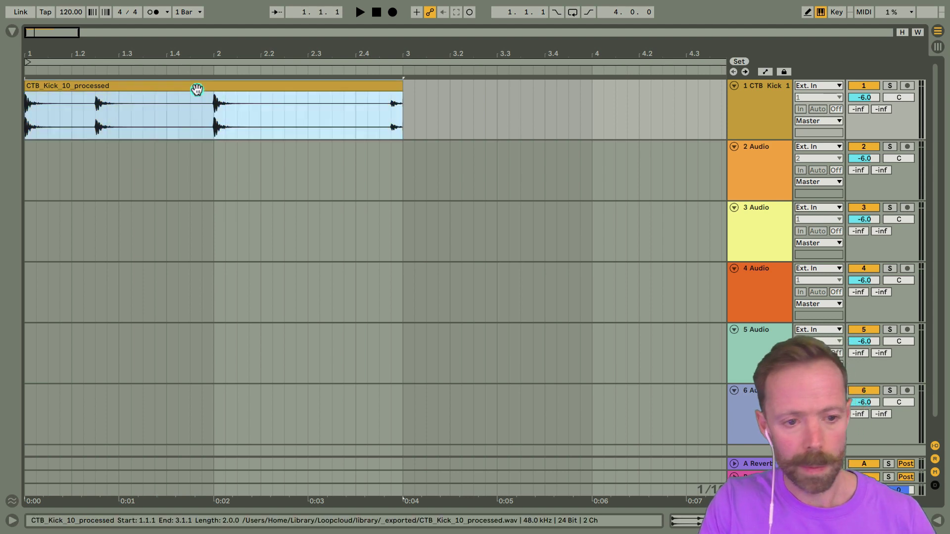
key(Delete)
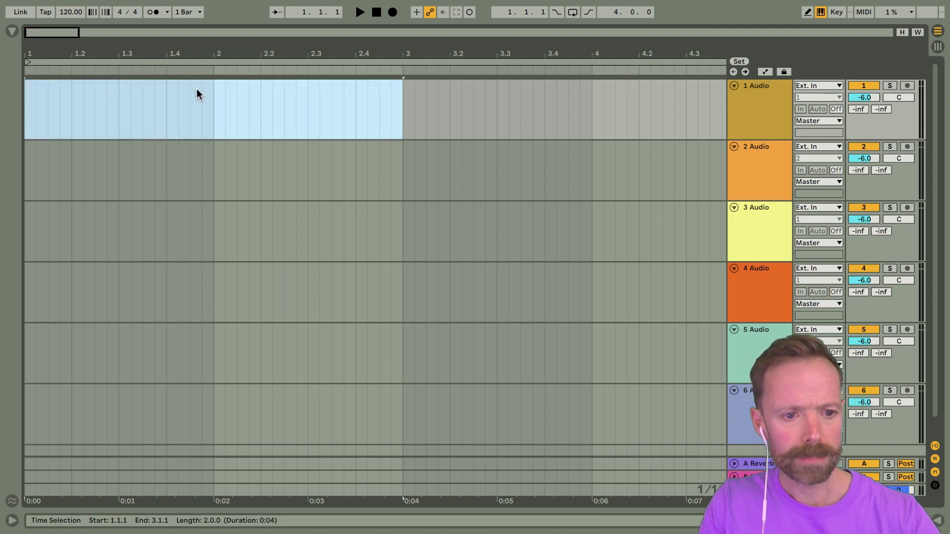
click(31, 112)
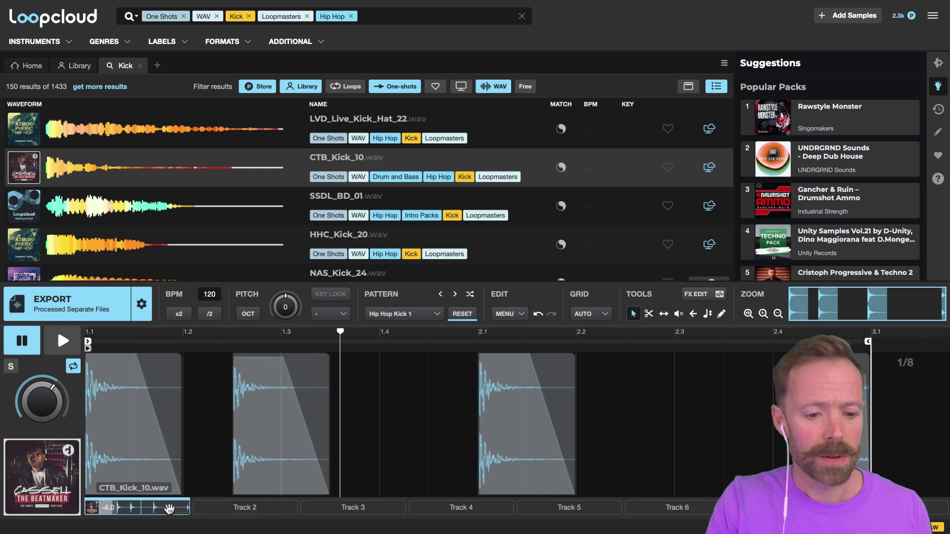
Back in Loopcloud, look through the editor's tracks up to Track 4 and make the empty Track 2 active.
click(244, 508)
click(352, 507)
click(456, 508)
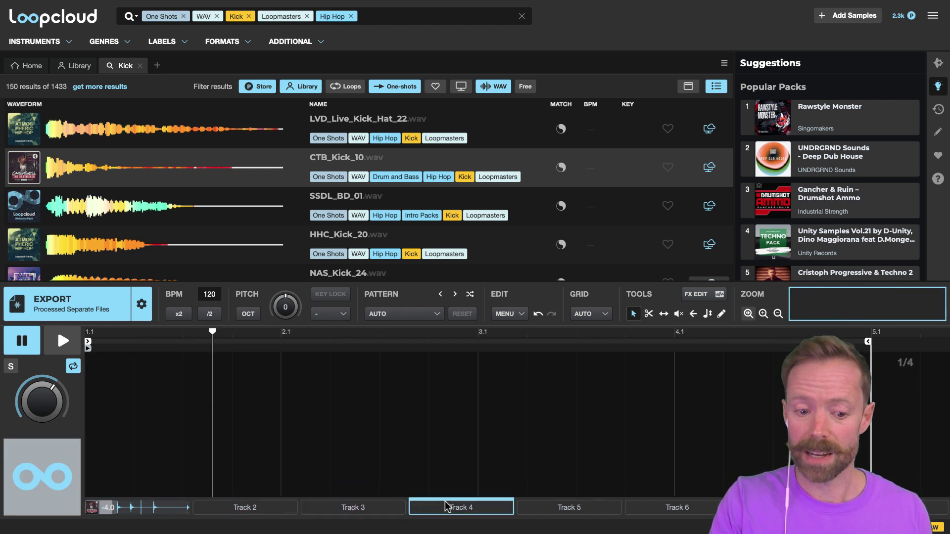
click(250, 507)
click(159, 508)
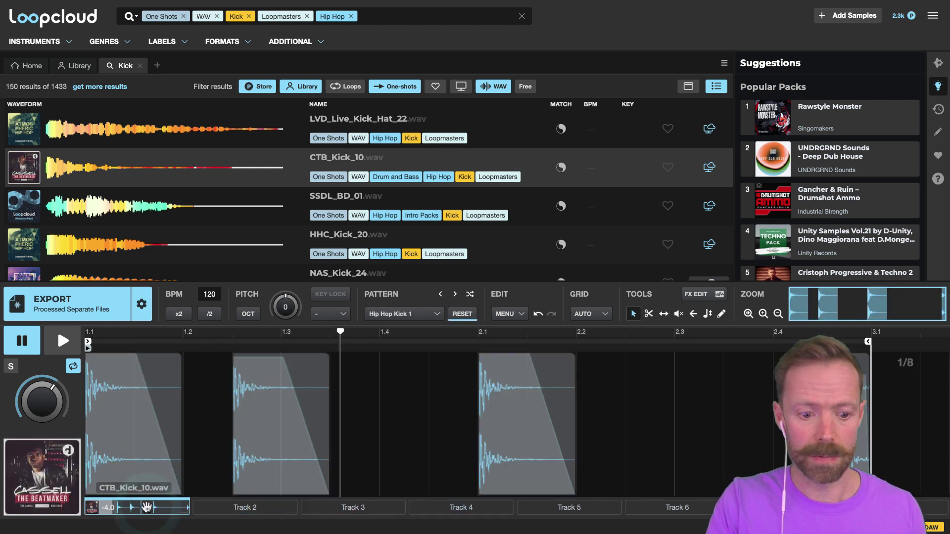
click(253, 511)
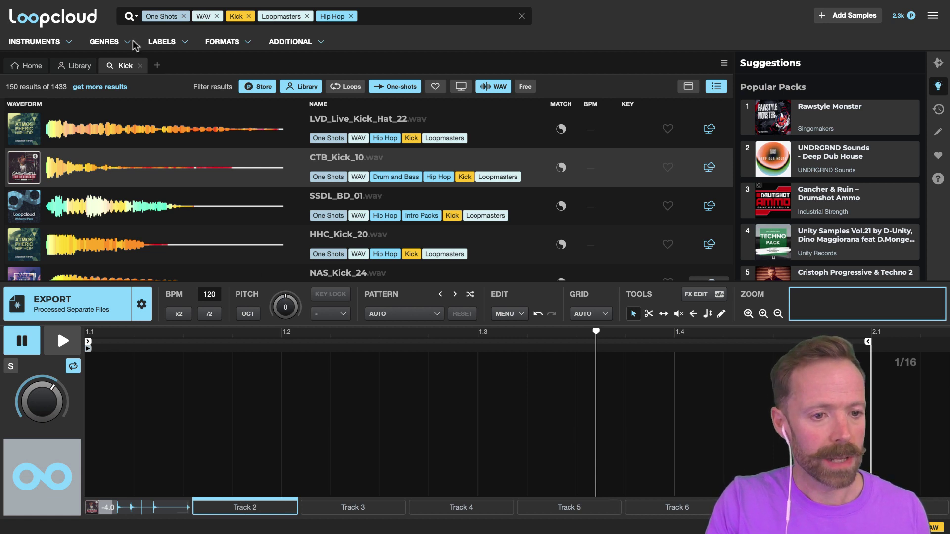
Open a new search for the Snare instrument tag and restrict the results to one-shots.
click(157, 66)
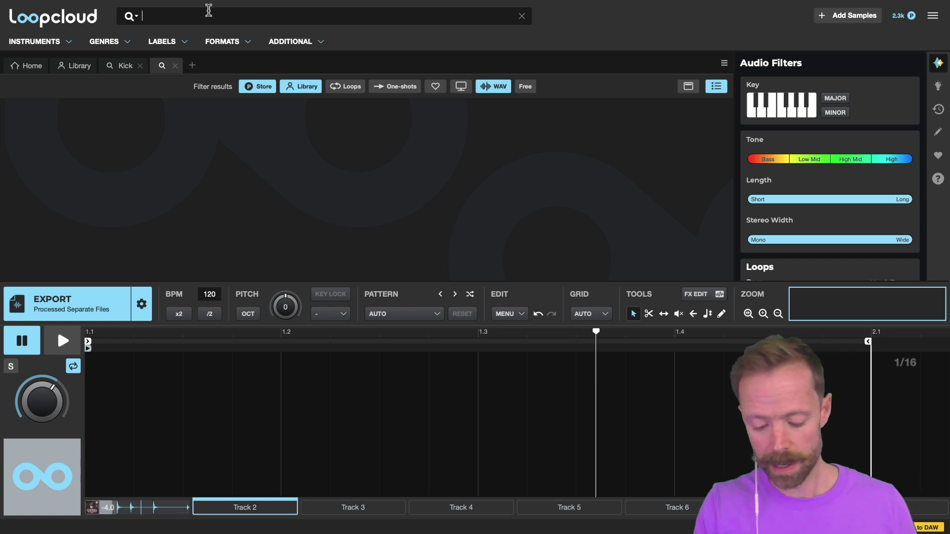
text(snap)
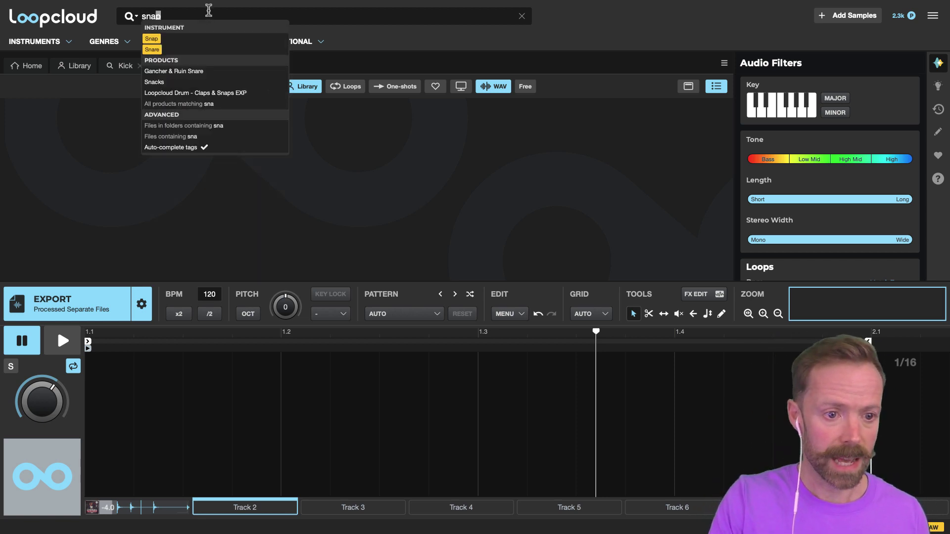
click(157, 52)
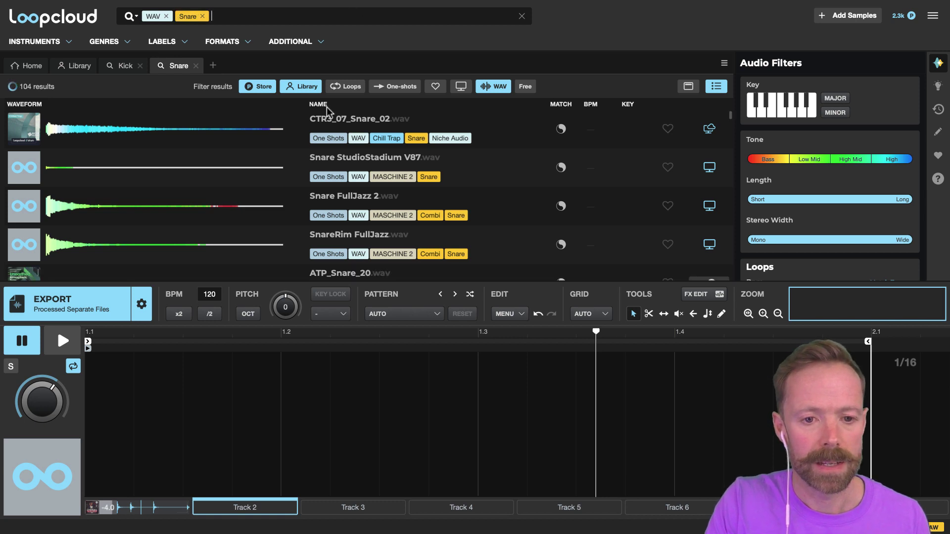
click(398, 88)
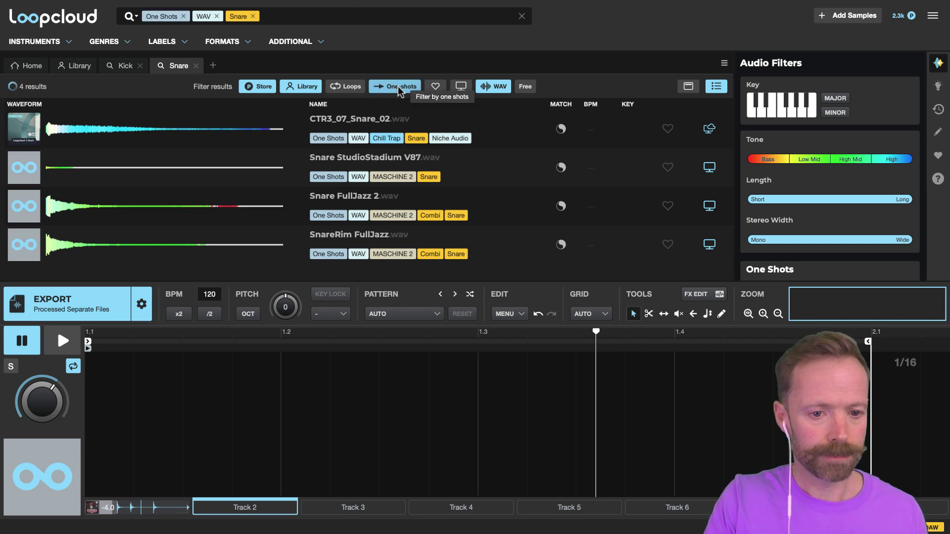
Narrow the snare search with the Hip Hop genre tag and the Loopmasters label tag.
click(310, 18)
text(hip)
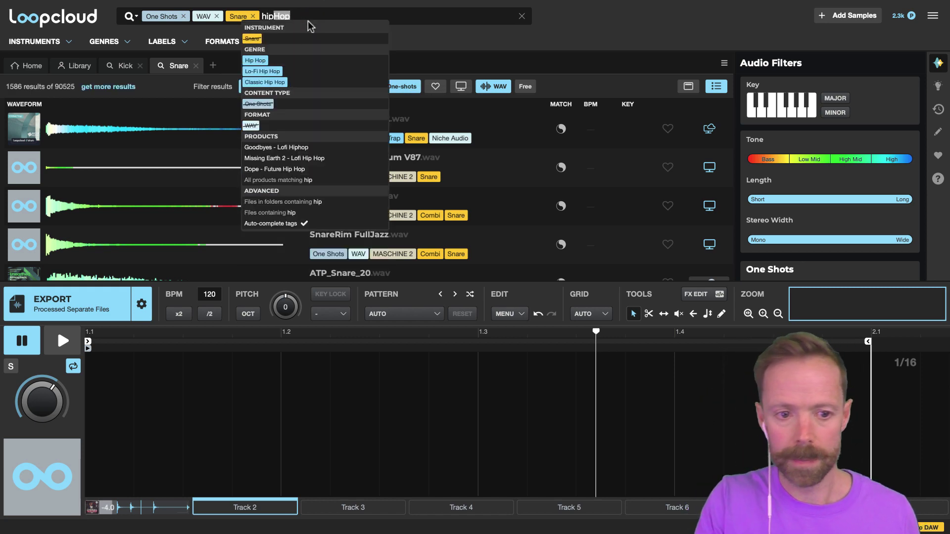
click(256, 61)
click(363, 13)
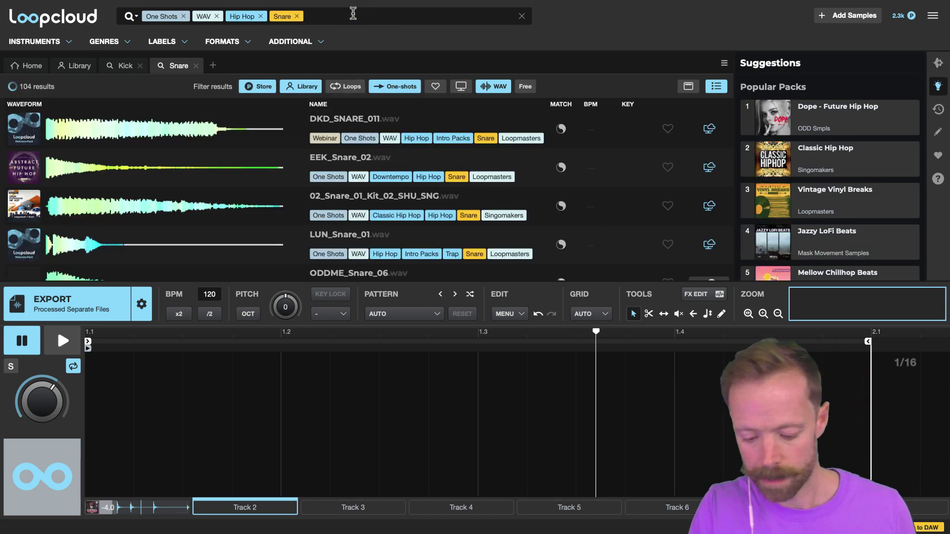
text(loops)
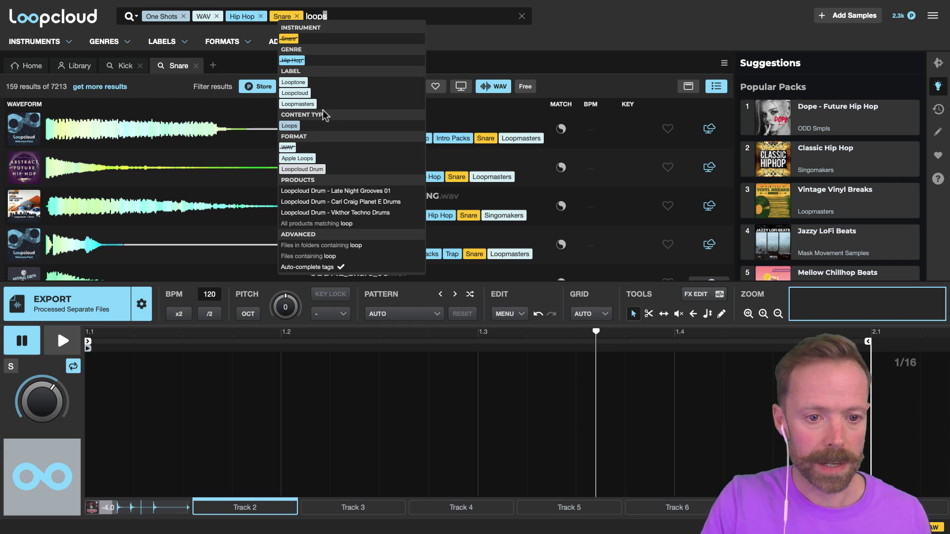
click(308, 104)
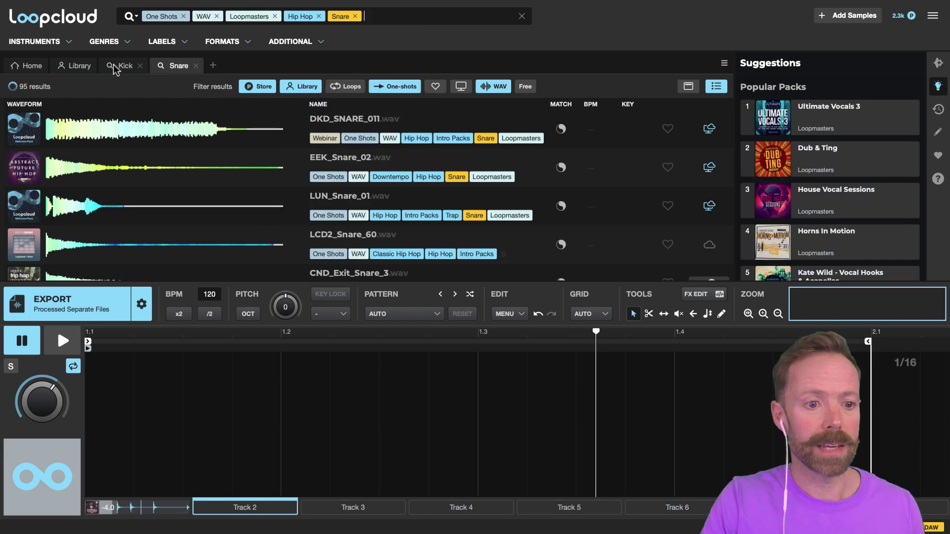
Compare the Kick and Snare search results, finishing on the snare search.
click(121, 69)
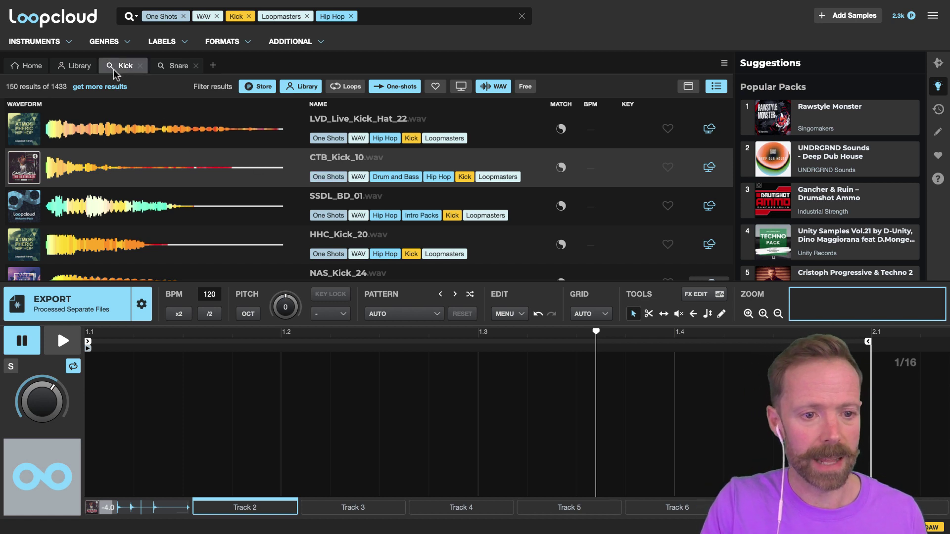
click(178, 68)
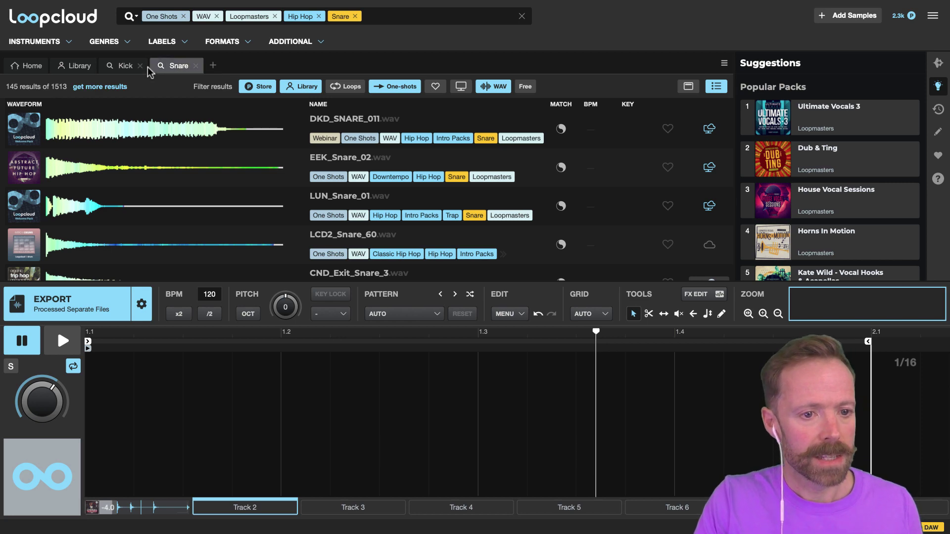
click(121, 67)
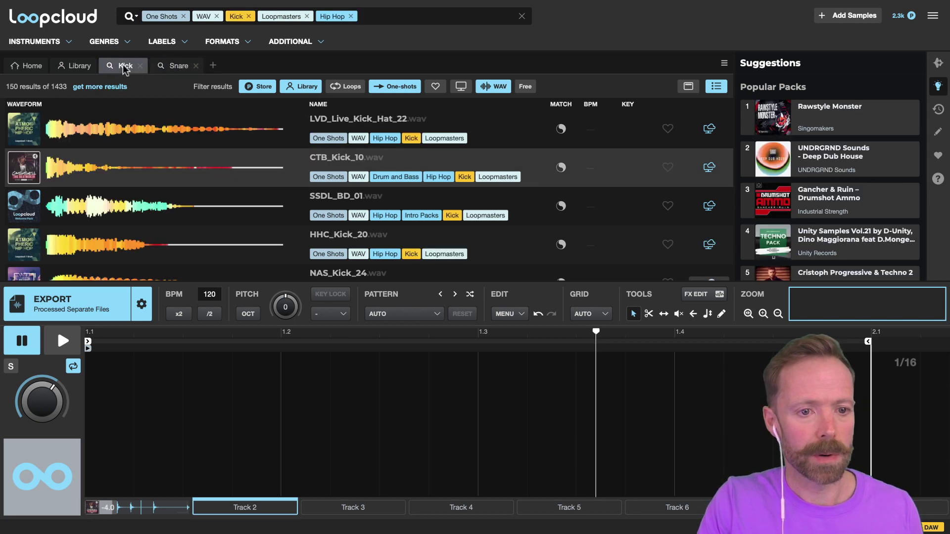
click(177, 67)
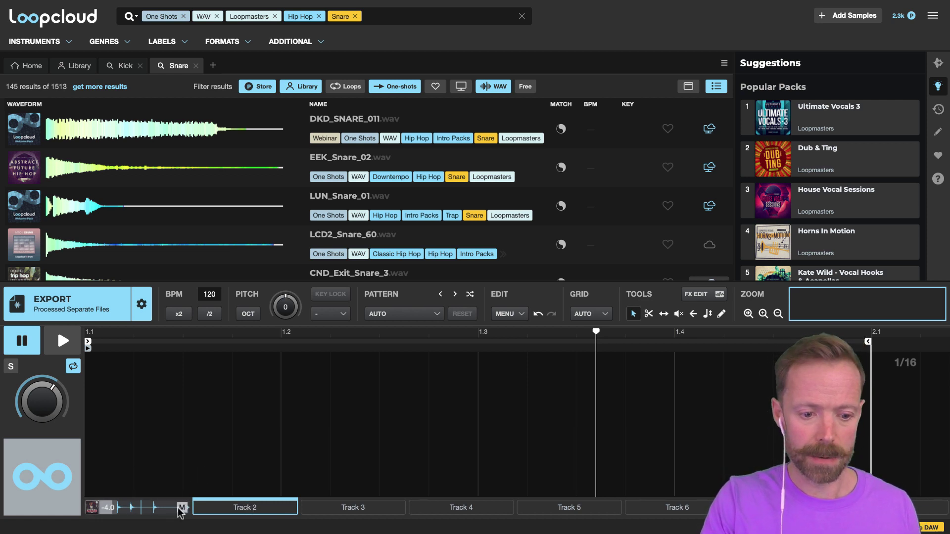
Mute the kick track and audition the first snare one-shots on Track 2, settling on DKD_SNARE_011.
click(182, 509)
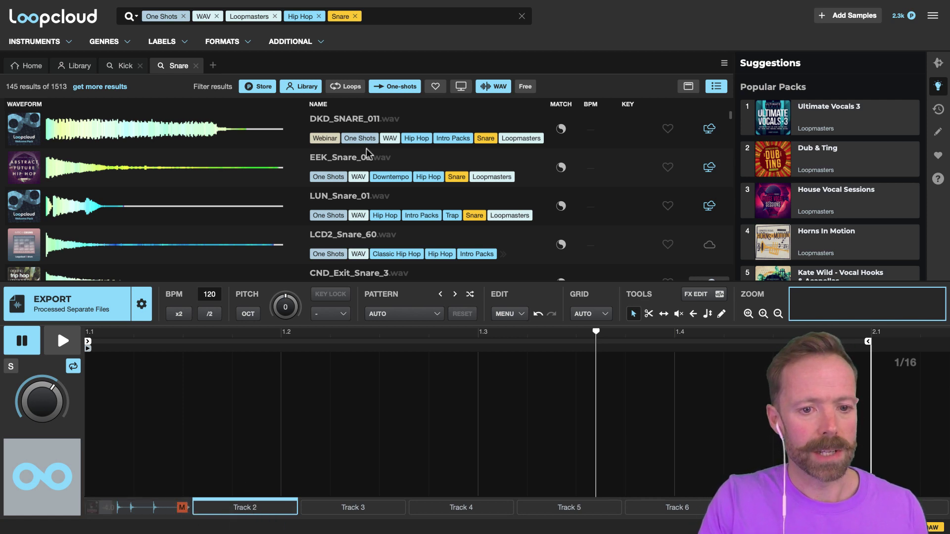
click(343, 121)
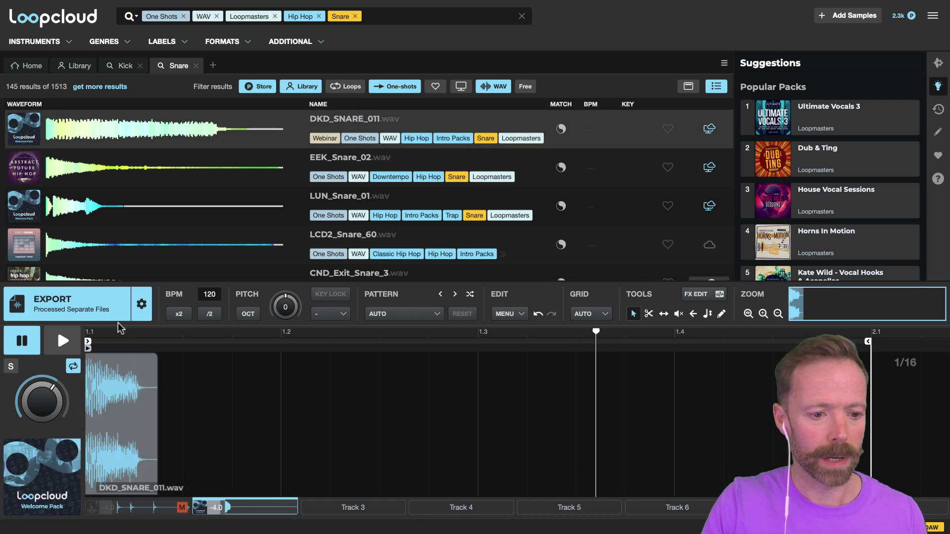
click(525, 160)
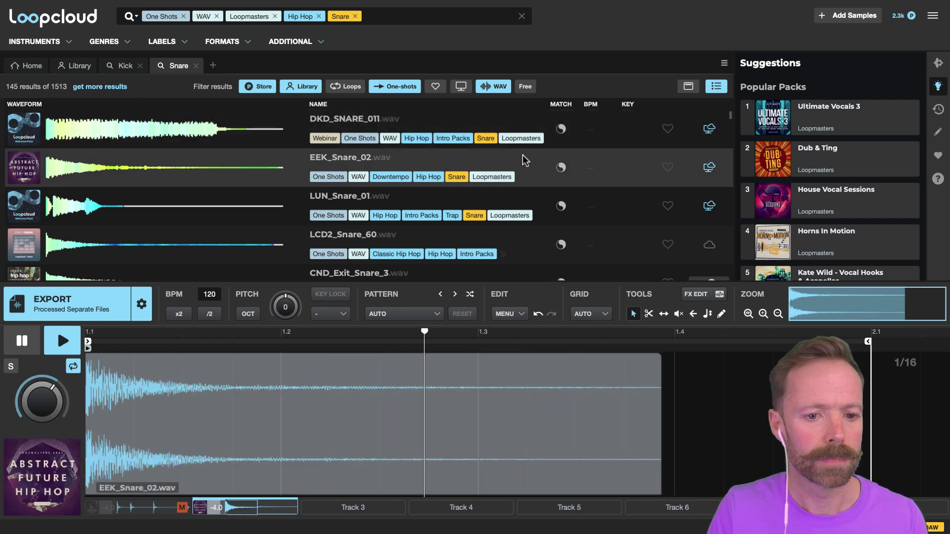
key(Down)
key(Down)
key(Down)
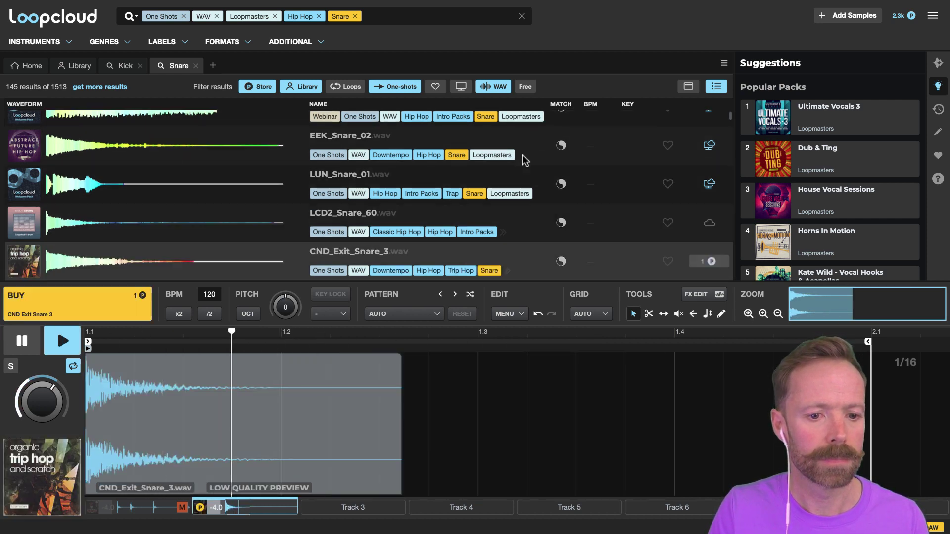
key(Up)
key(Up)
key(Up)
key(Up)
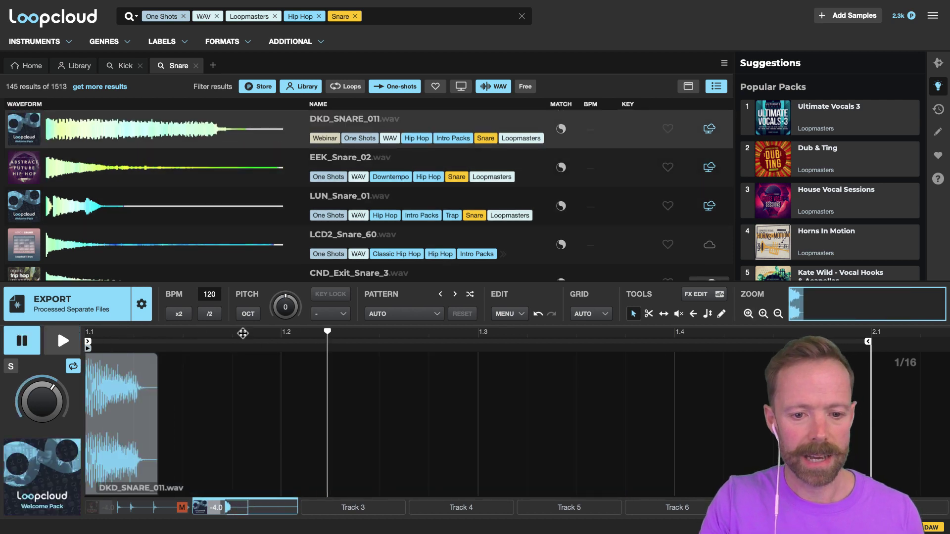
Apply the factory pattern preset Hip Hop Snare 1 from the Snares and Claps hip hop category to the snare track.
click(435, 315)
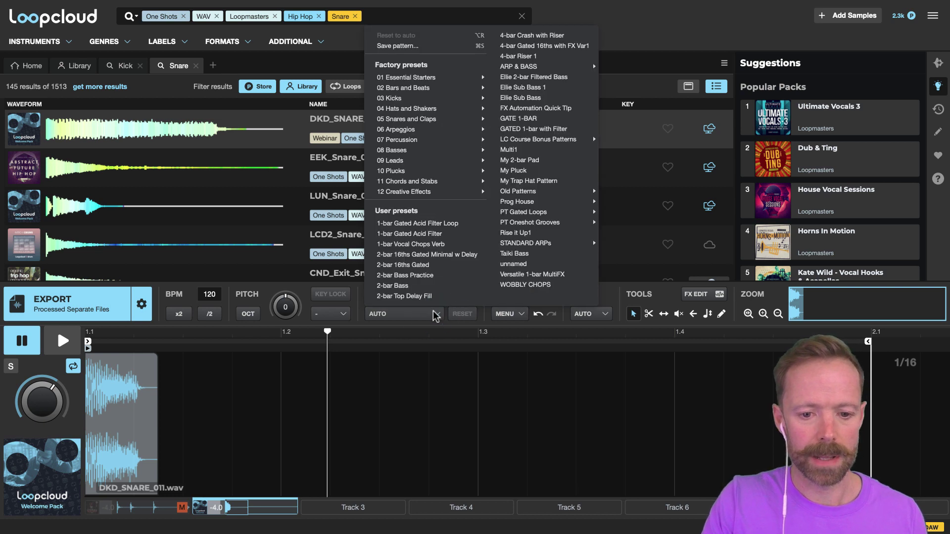
mouse_move(403, 121)
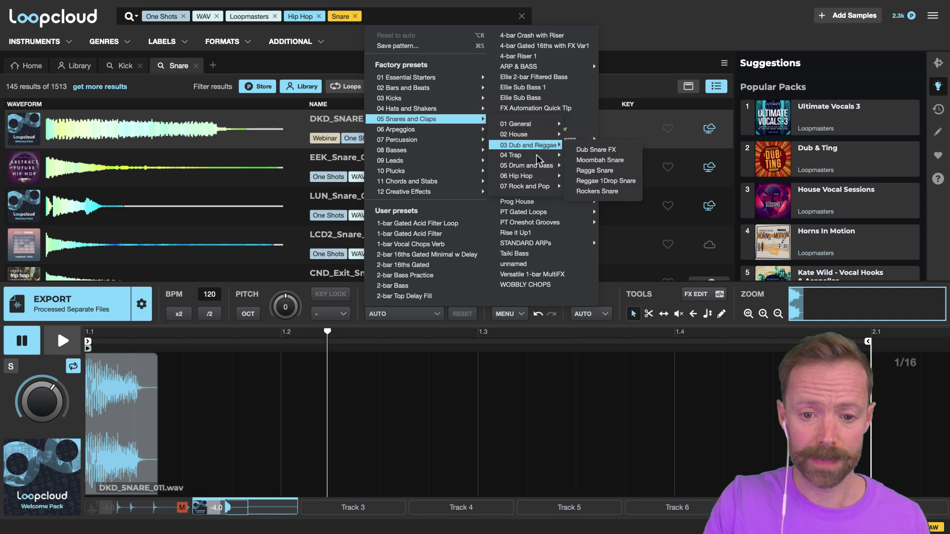
mouse_move(520, 180)
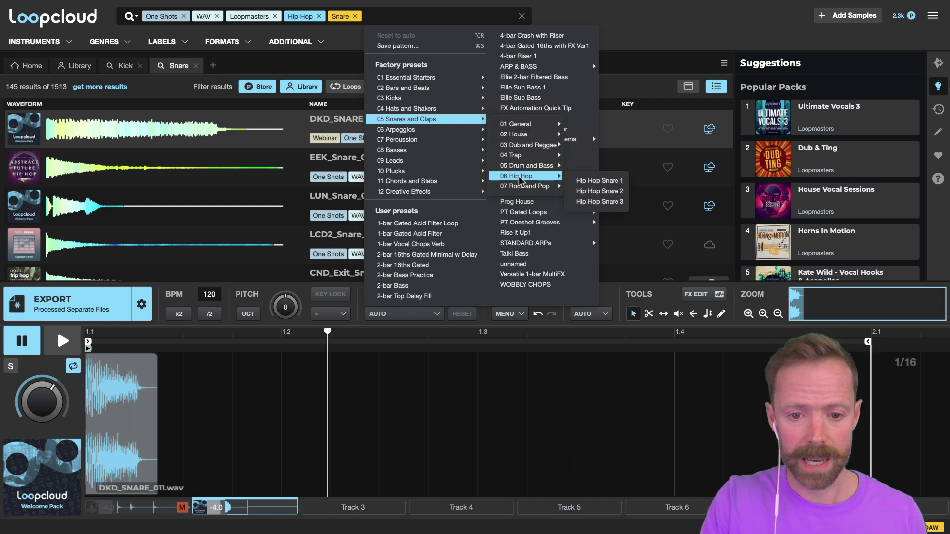
click(600, 182)
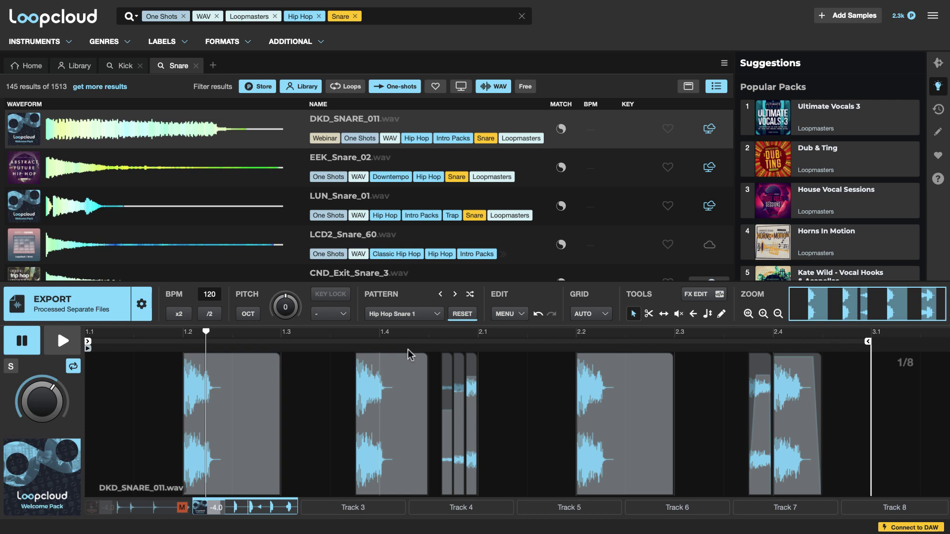
Inspect the main snare hits in the two-bar pattern and play part of it with the kick muted.
click(200, 371)
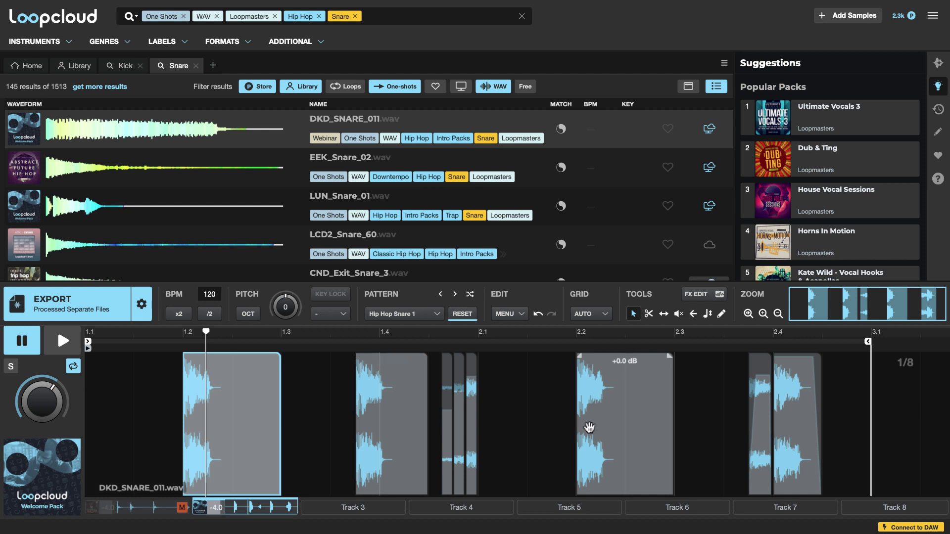
click(607, 378)
click(787, 372)
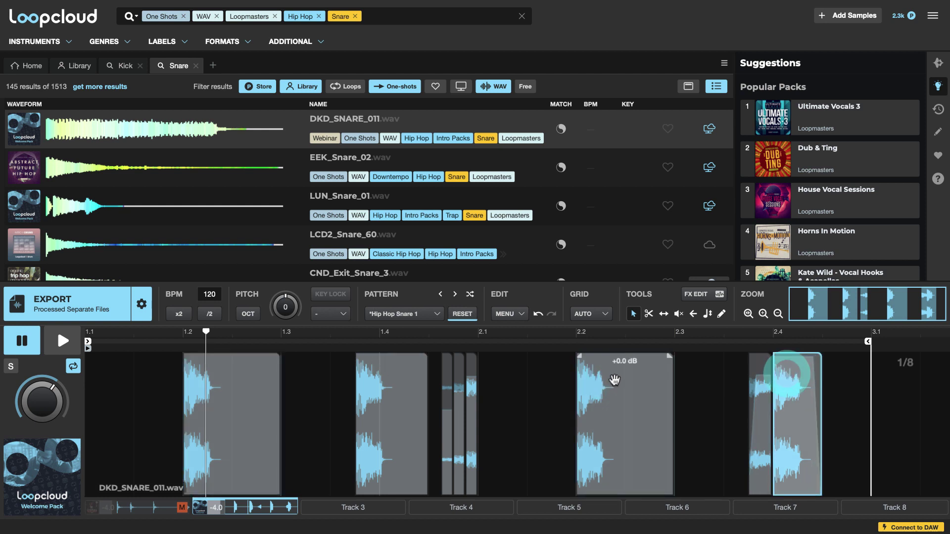
click(606, 380)
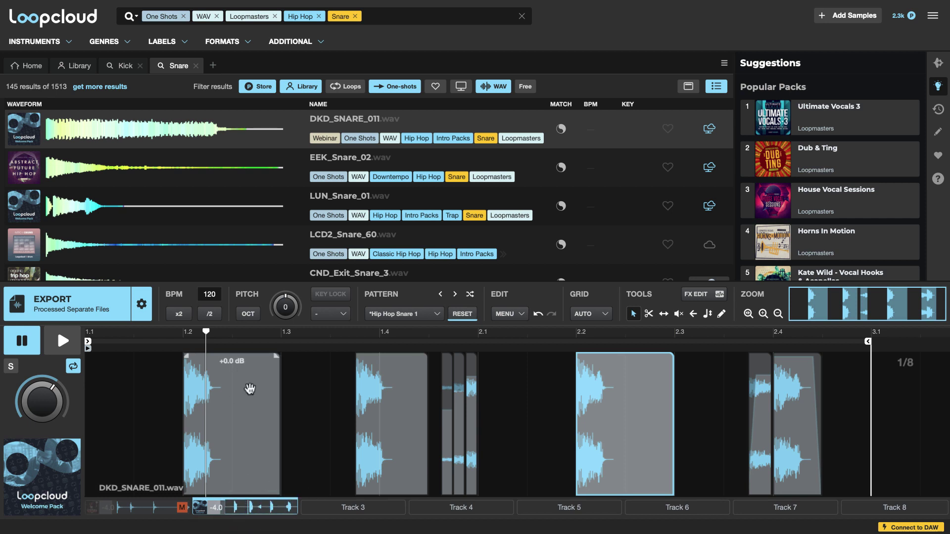
key(space)
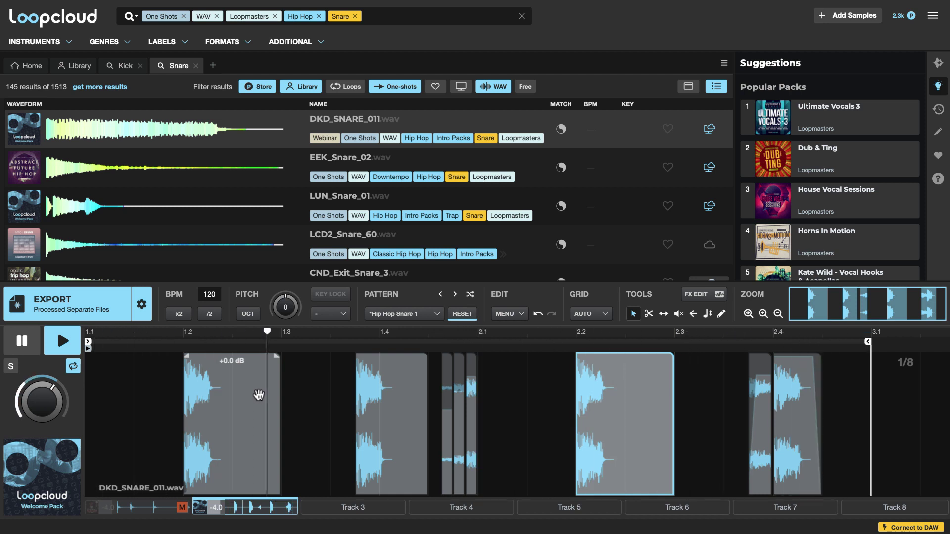
key(space)
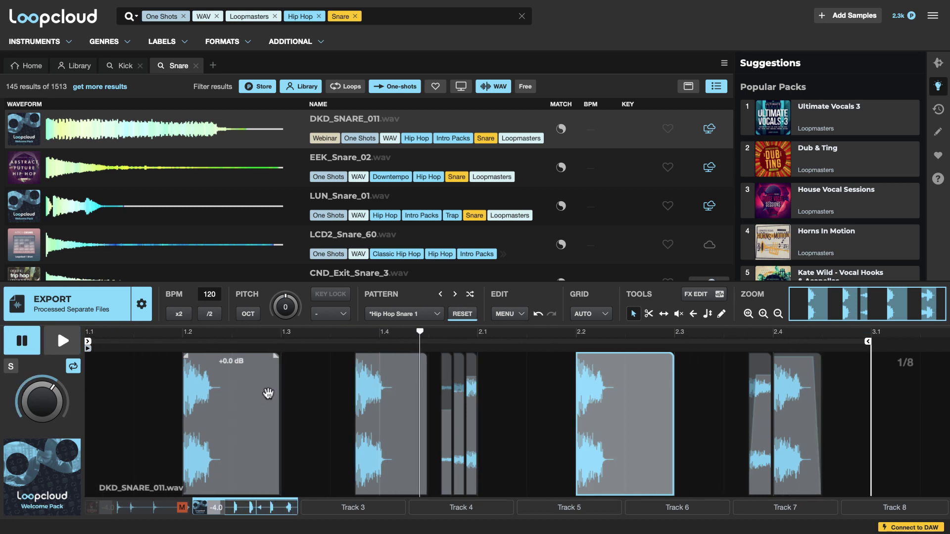
Unmute the kick track, compare its pattern with the snare's, and play both together with the snare track active.
click(182, 508)
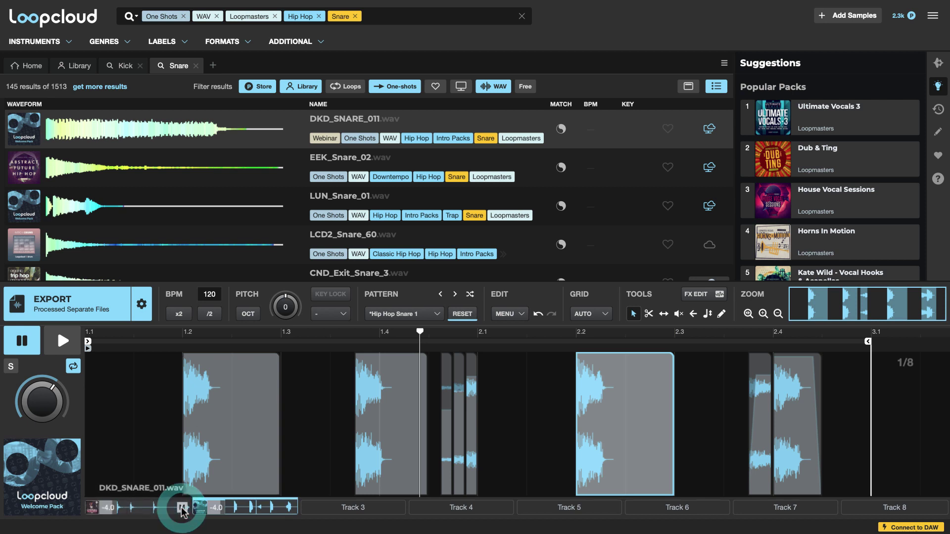
click(140, 507)
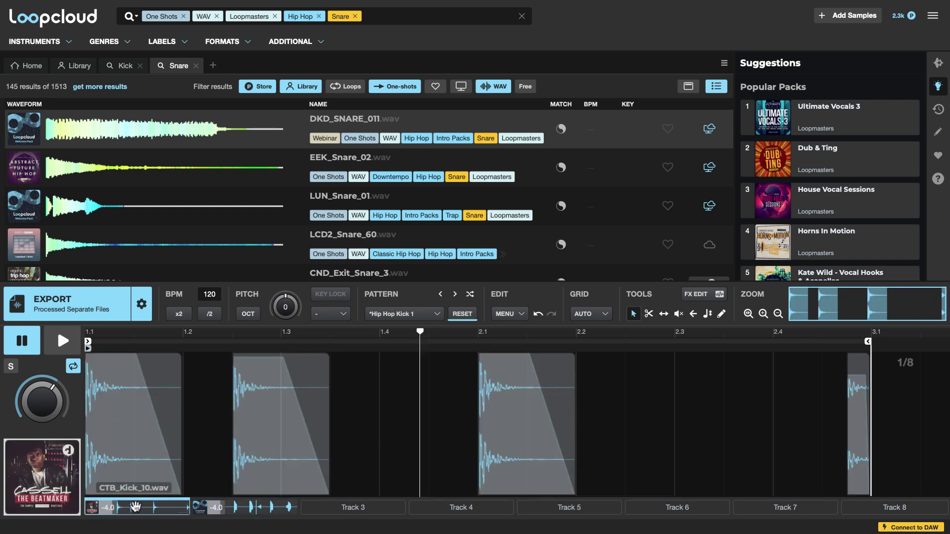
click(250, 508)
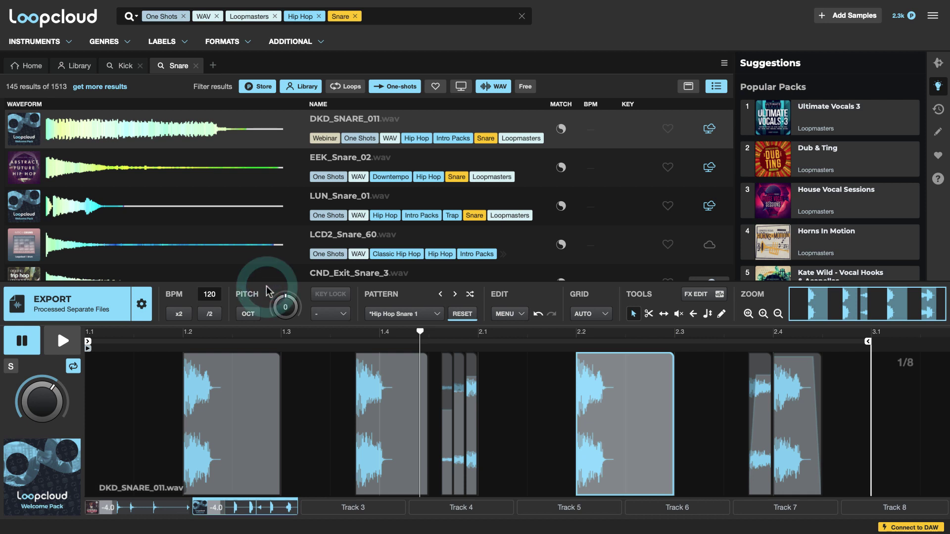
key(space)
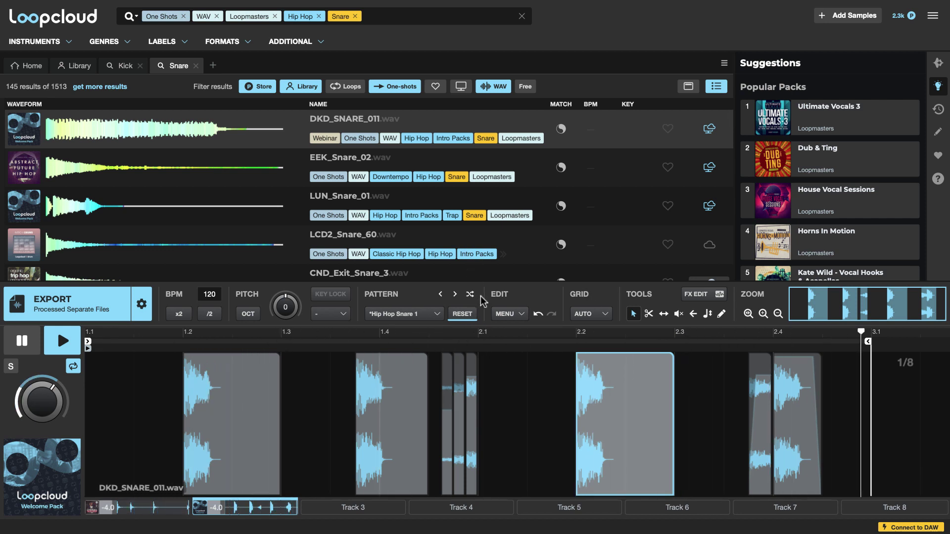
Audition alternative snares from EEK_Snare_02 to FJ_Snare_03 in the playing beat, return to DKD_SNARE_011 and stop playback.
click(341, 159)
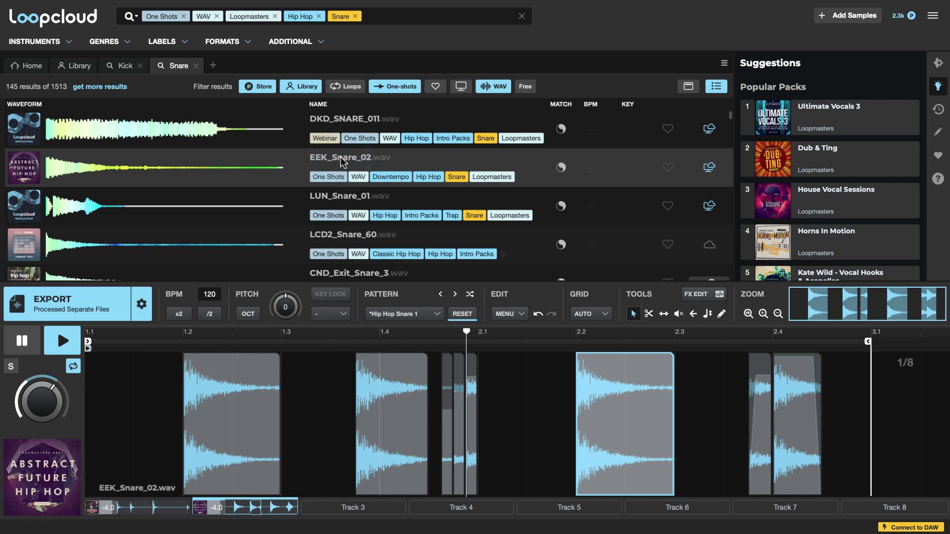
click(333, 200)
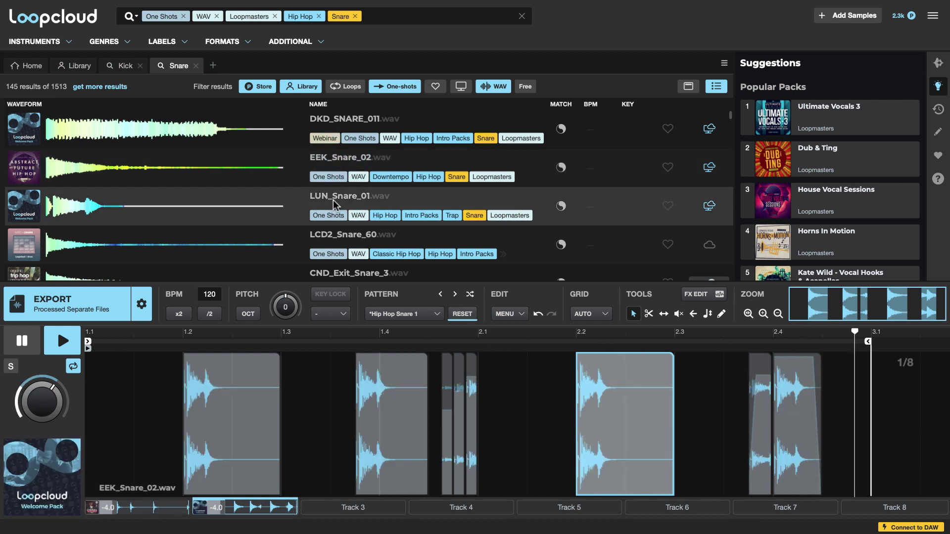
click(366, 240)
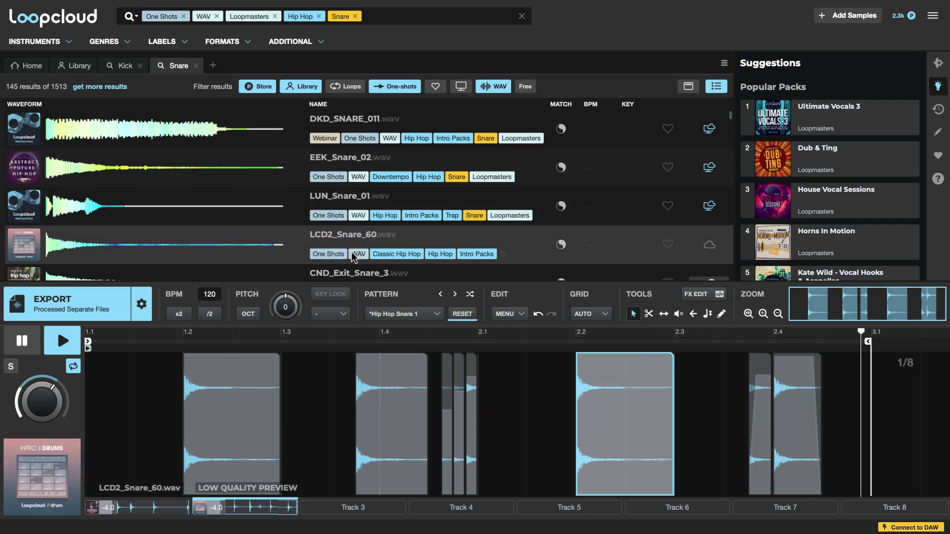
click(350, 273)
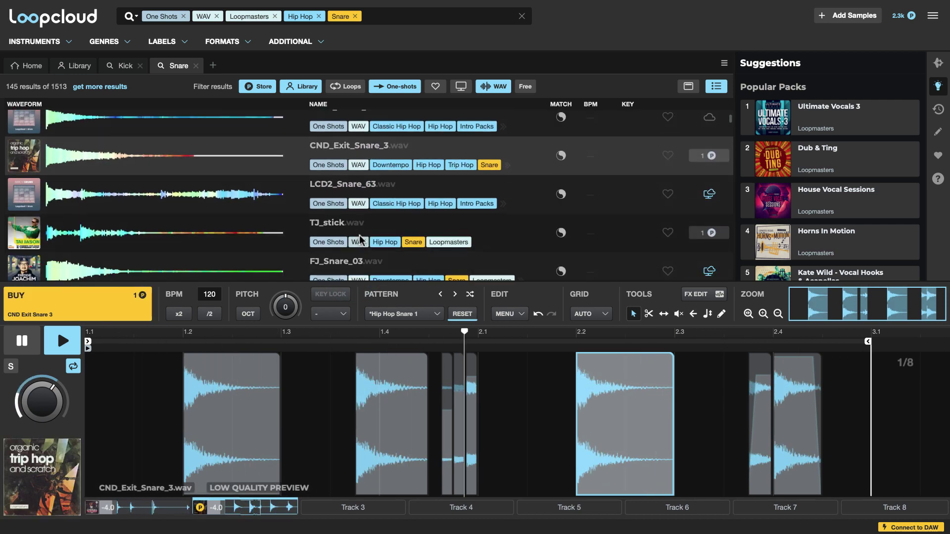
click(338, 224)
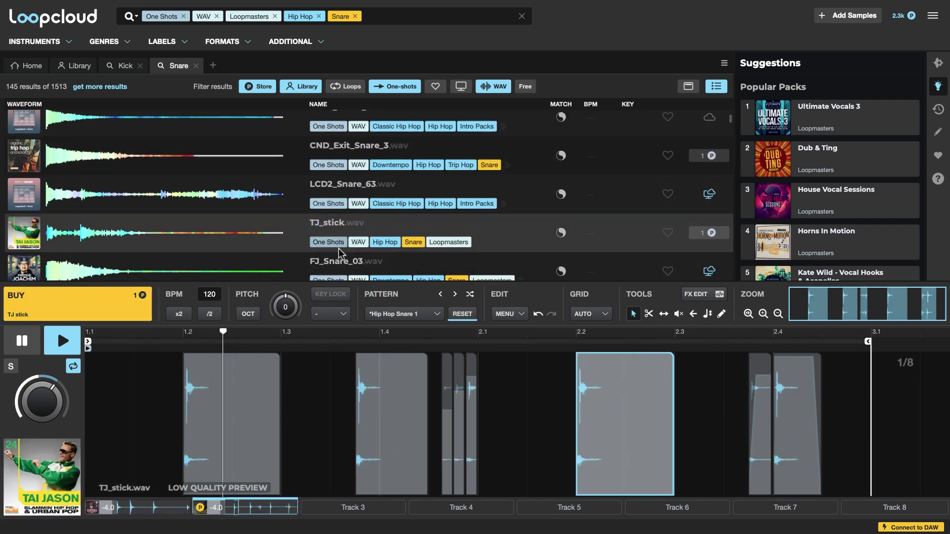
click(339, 258)
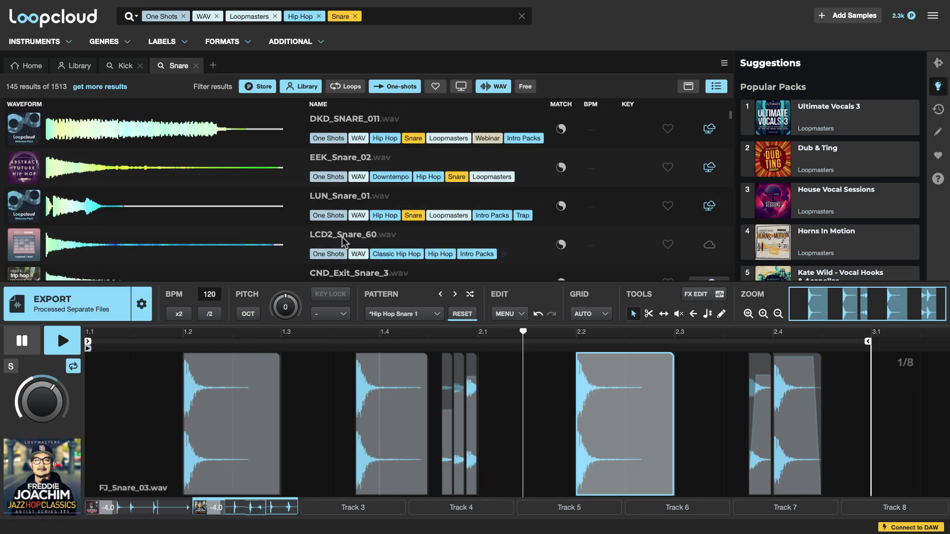
click(341, 124)
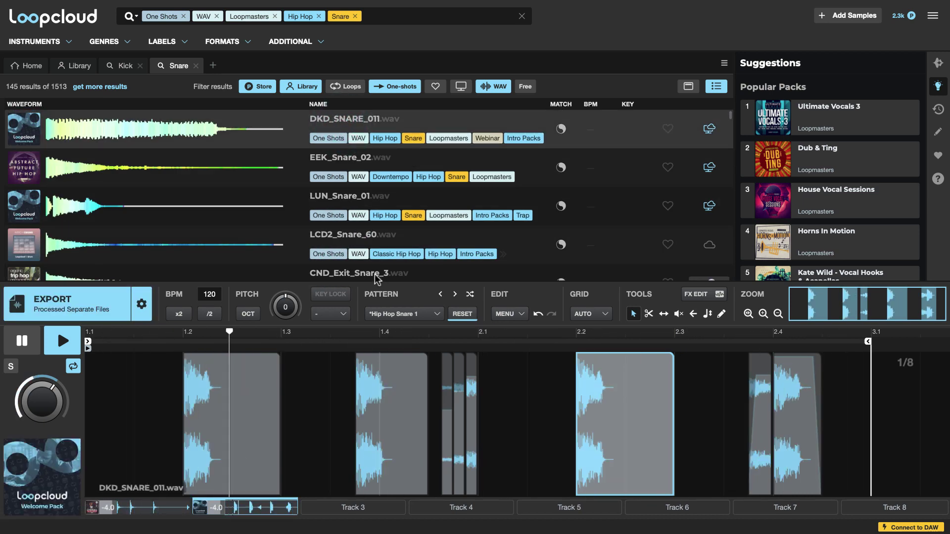
key(space)
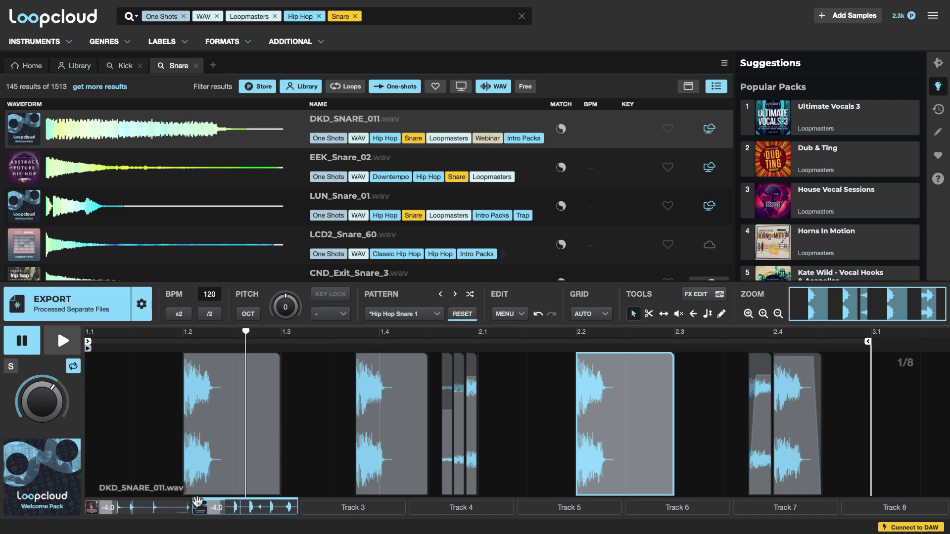
Audition SSDL_BD_01 and HHC_Kick_20 on the kick track within the playing beat, keeping HHC_Kick_20, and stop playback.
click(145, 510)
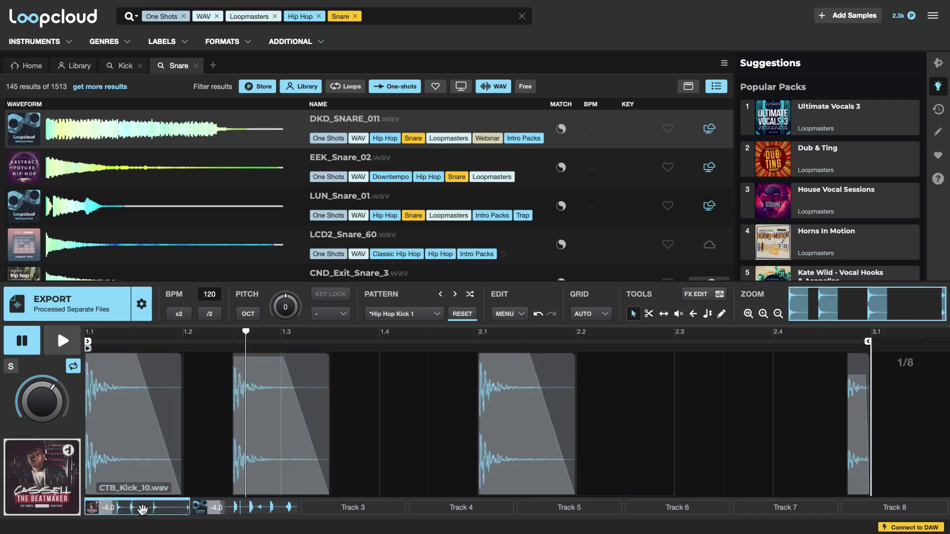
click(123, 67)
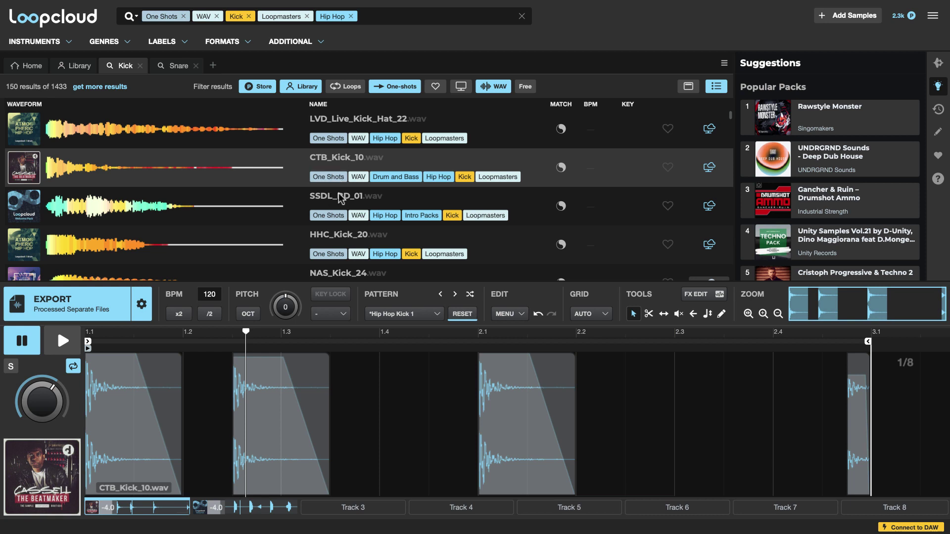
key(space)
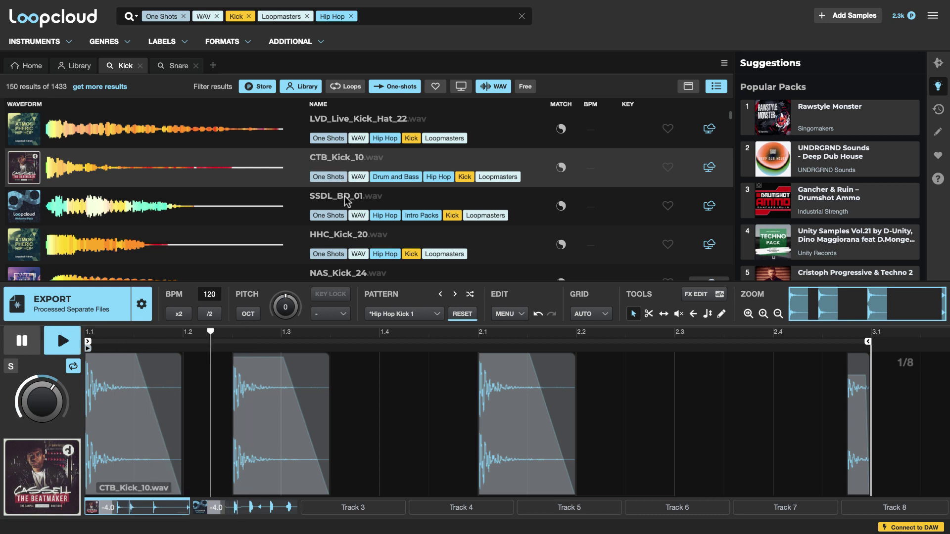
click(346, 200)
scroll(345, 197, down, 1)
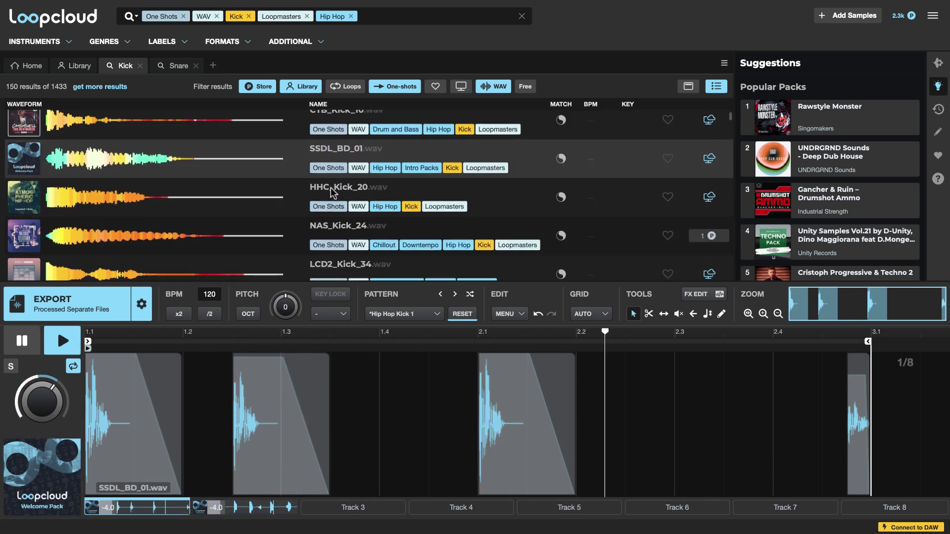
click(332, 192)
scroll(332, 192, down, 1)
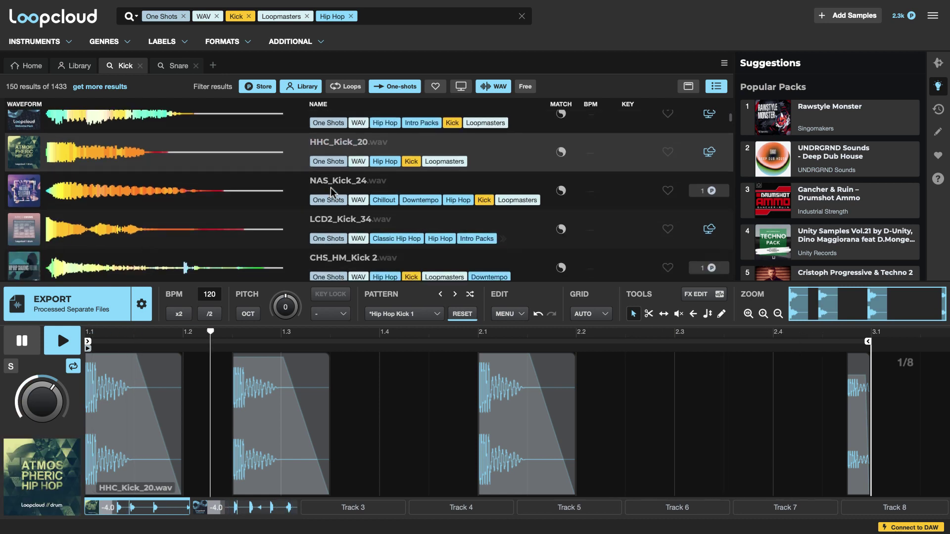
key(space)
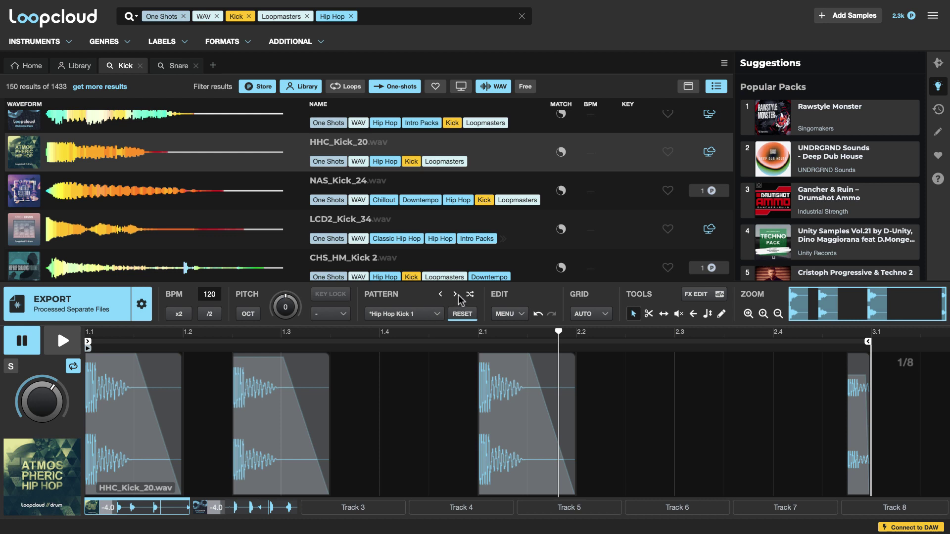
Audition pattern presets Hip Hop Kick 2 to Hip Hop Kick 5 on the kick track, return to Hip Hop Kick 1 and stop playback.
key(space)
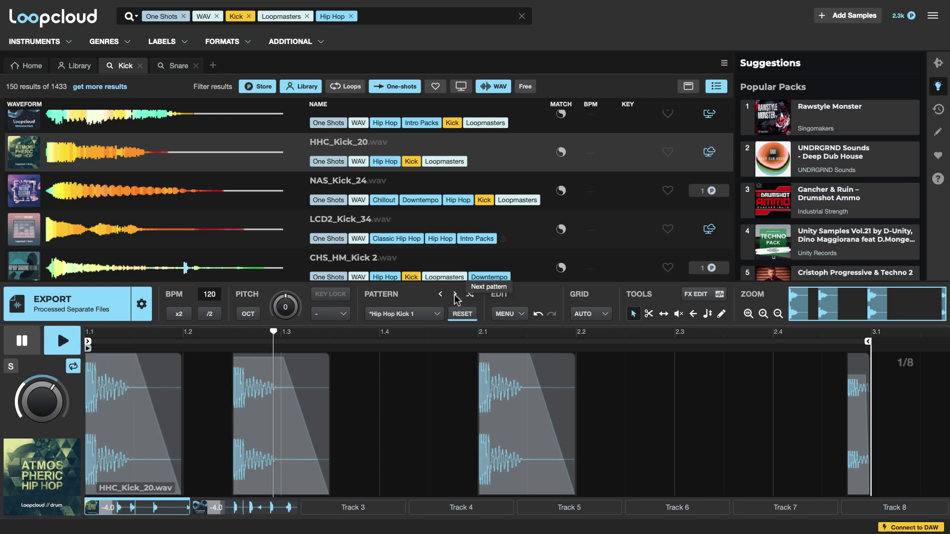
click(455, 296)
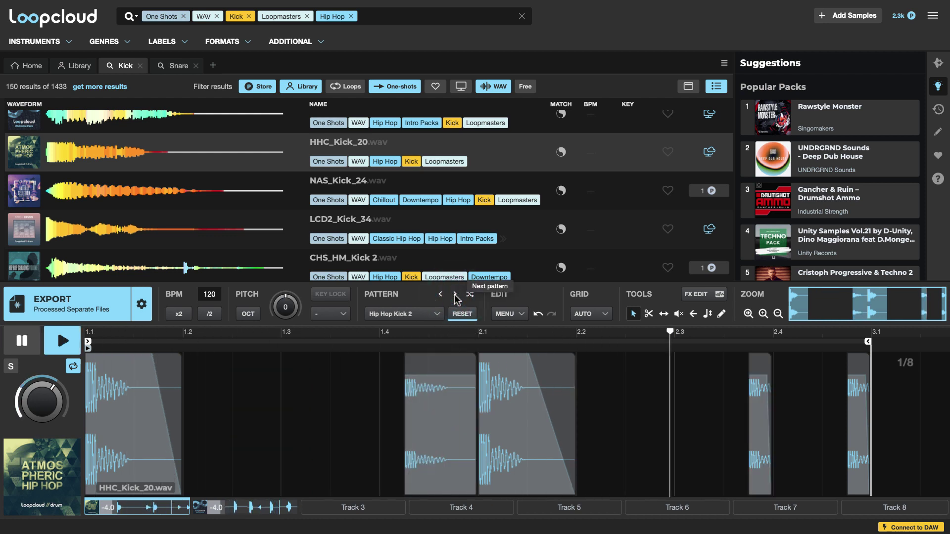
click(455, 296)
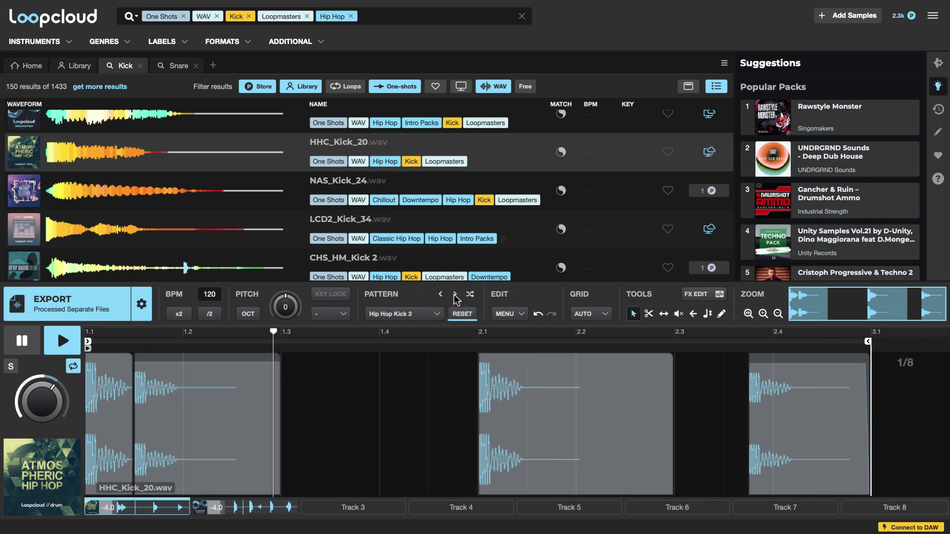
click(455, 296)
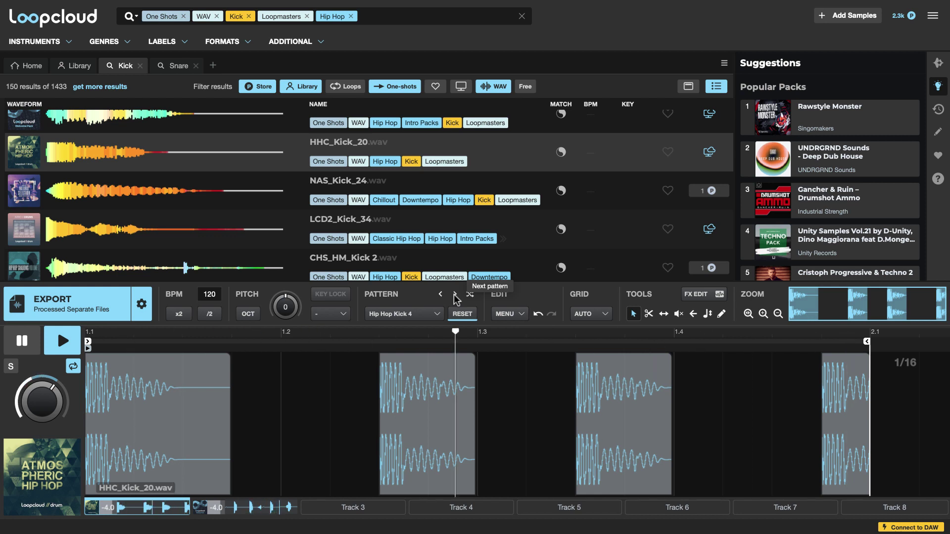
click(455, 295)
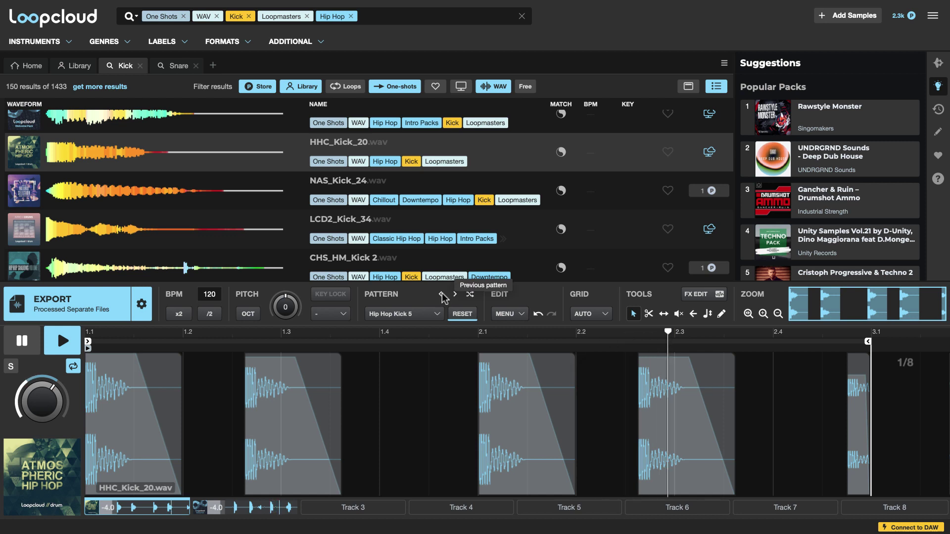
click(442, 295)
click(442, 295)
click(442, 296)
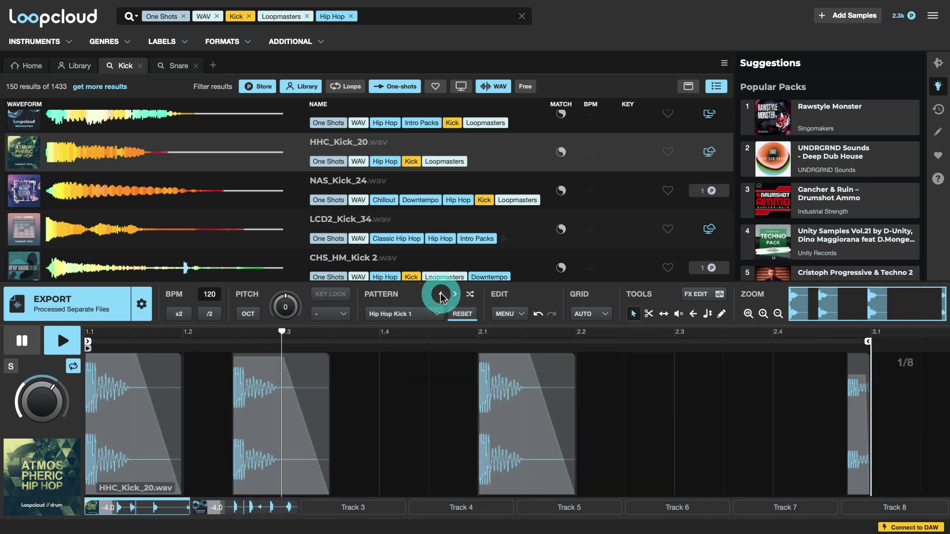
click(442, 295)
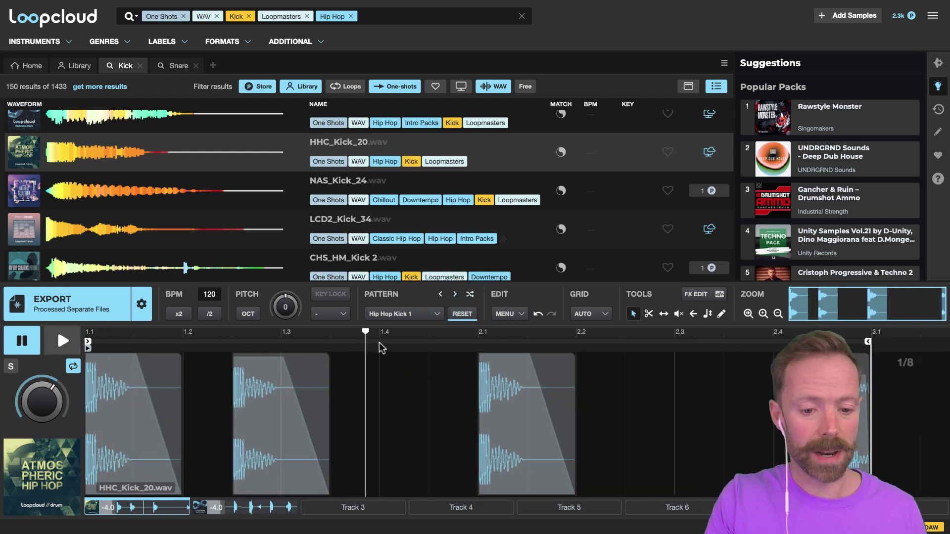
Switch between the kick and snare tracks to review them, and make the empty Track 3 active.
click(248, 510)
click(132, 510)
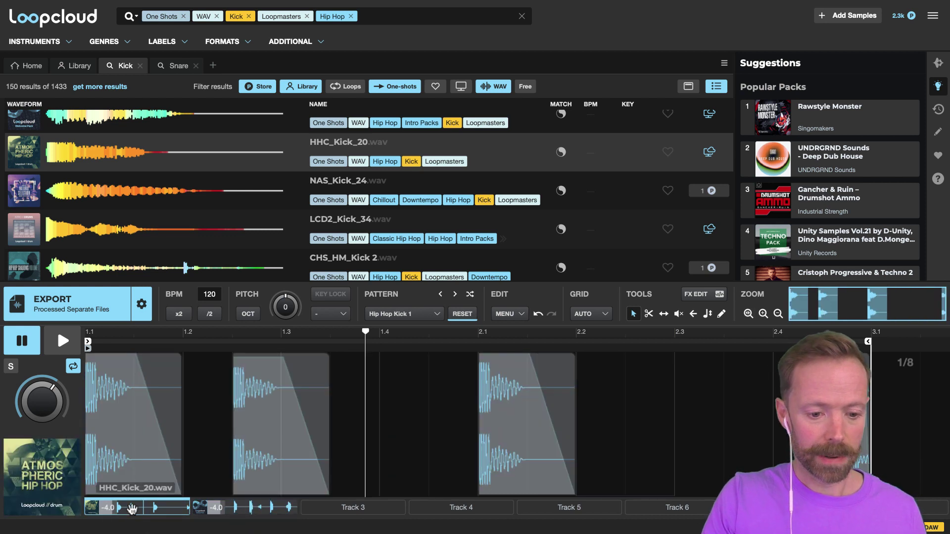
click(249, 510)
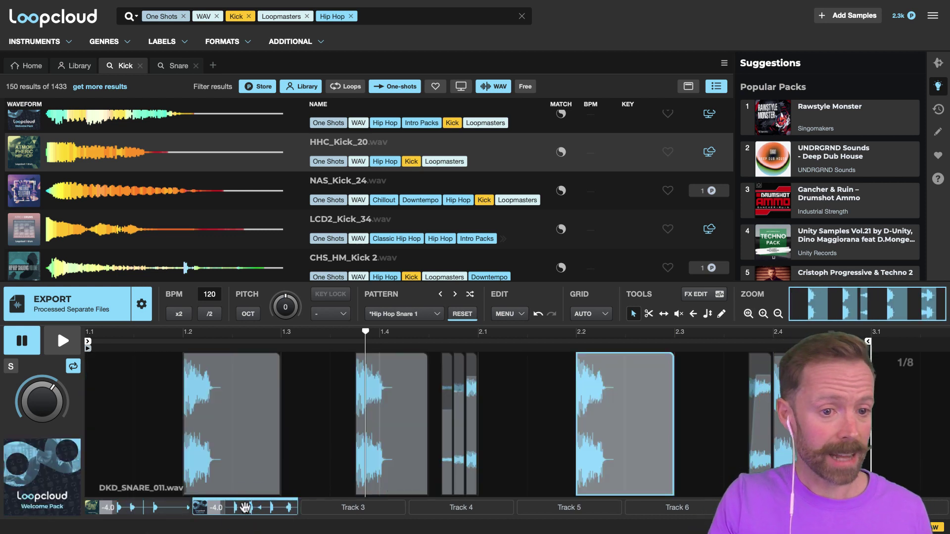
click(353, 511)
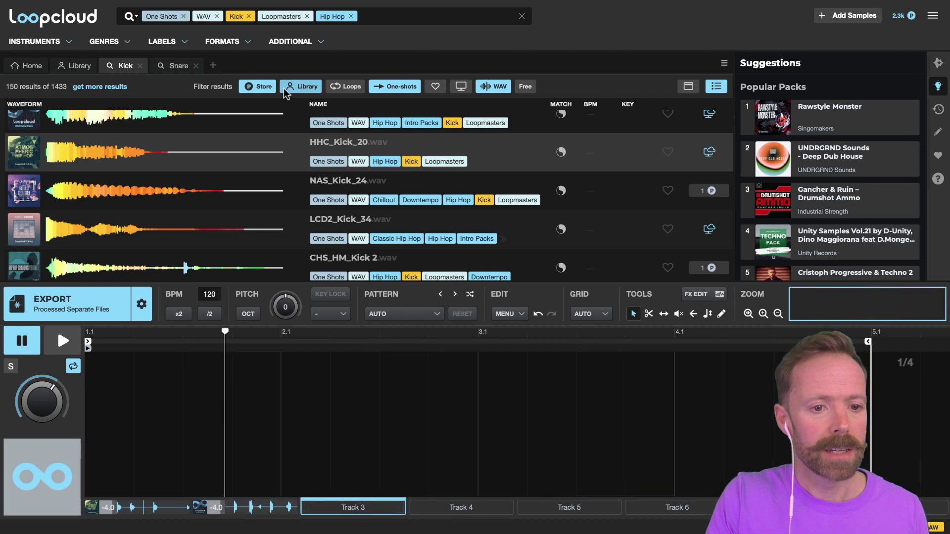
Save the current search for Loopmasters hip hop snare one-shots in WAV format.
click(213, 65)
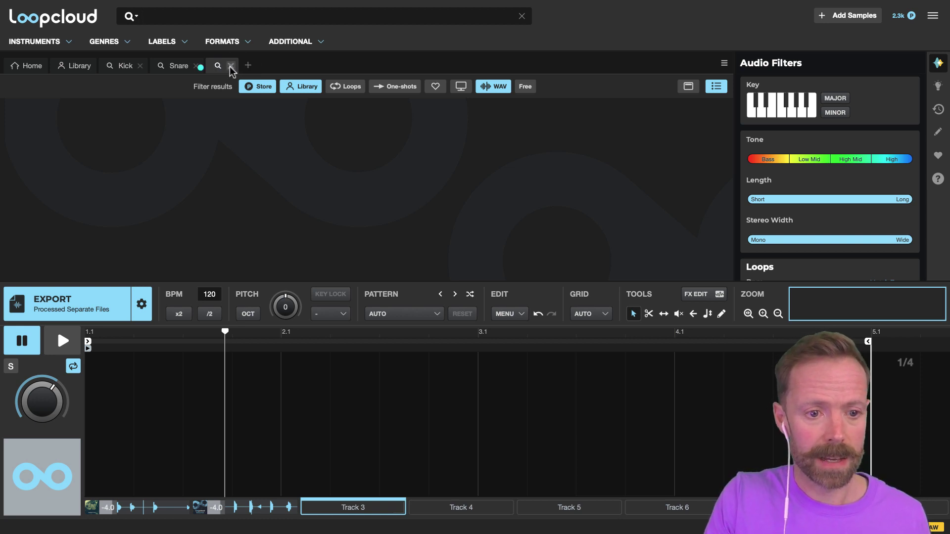
click(230, 66)
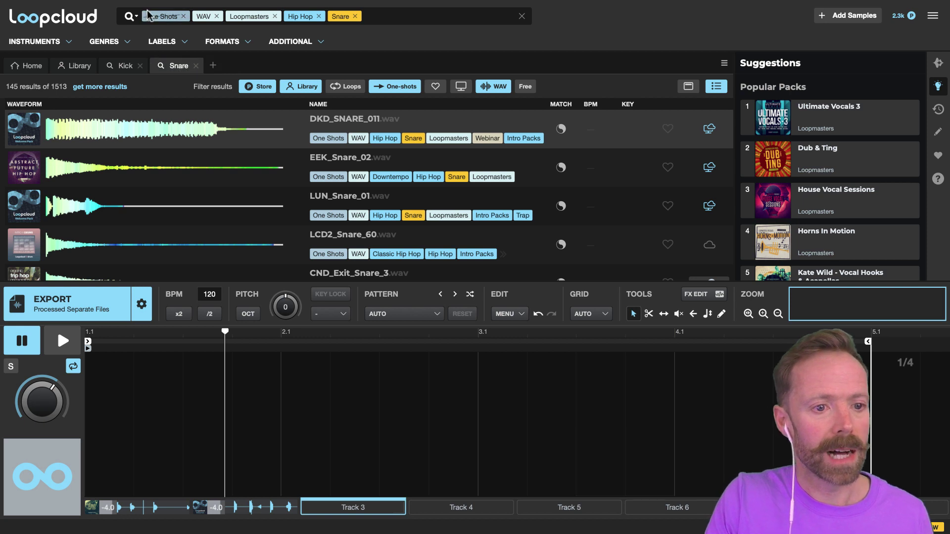
click(130, 18)
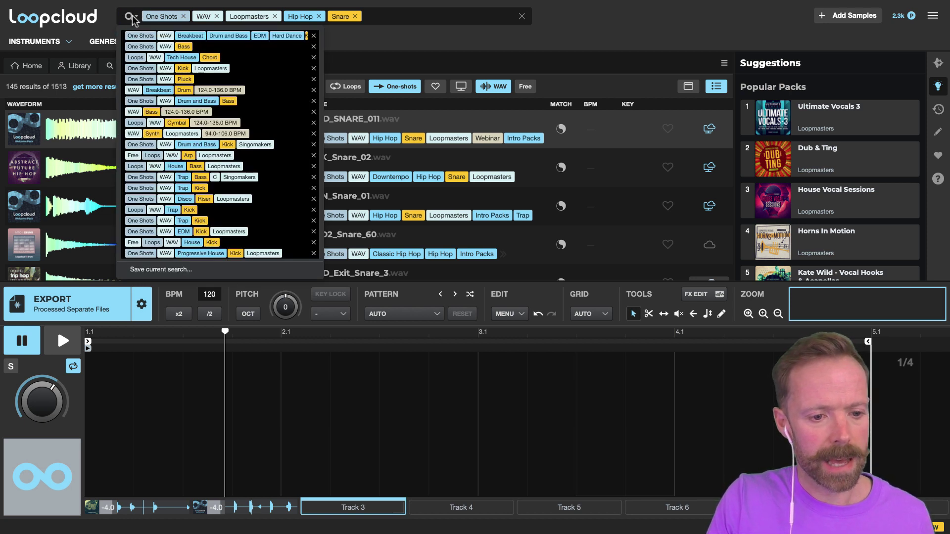
click(159, 270)
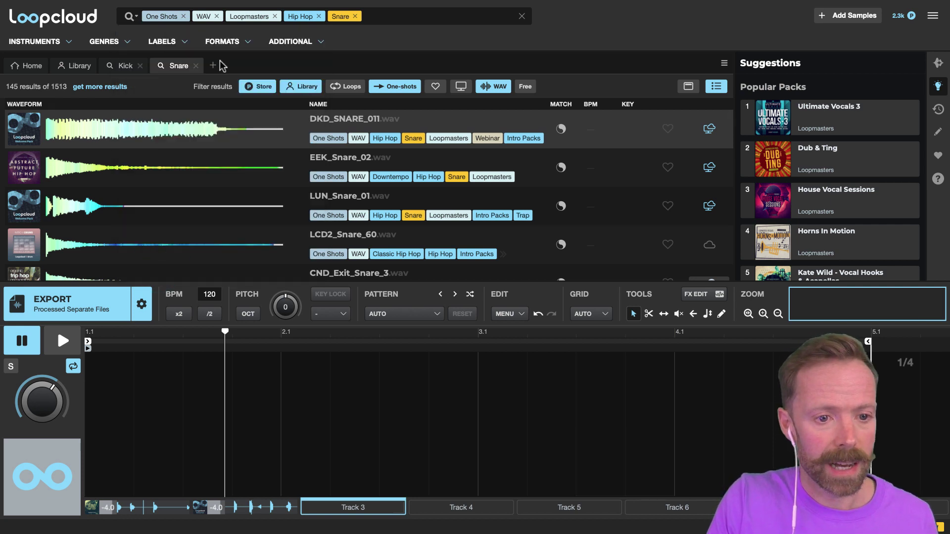
Load the saved hip hop snare search in a new search tab and replace its Snare tag with Closed Hi Hat.
click(213, 66)
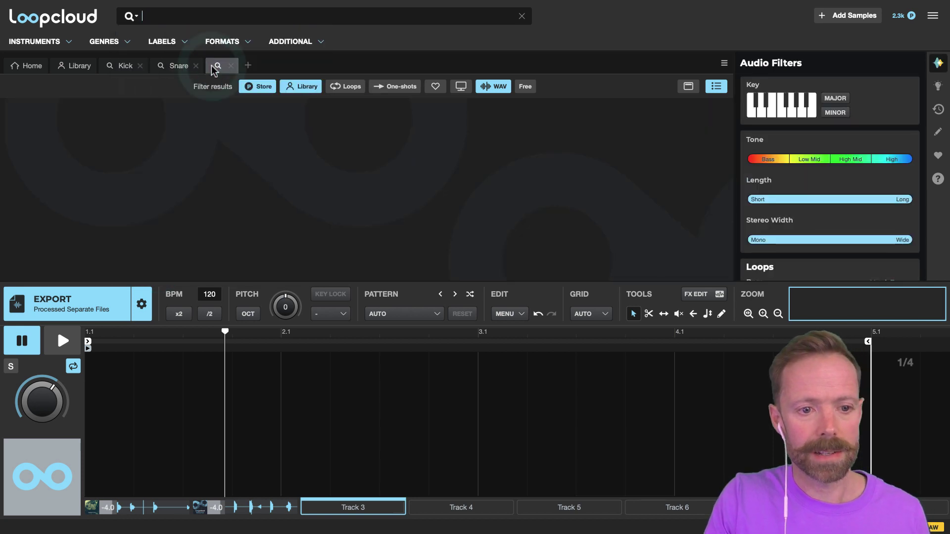
click(133, 18)
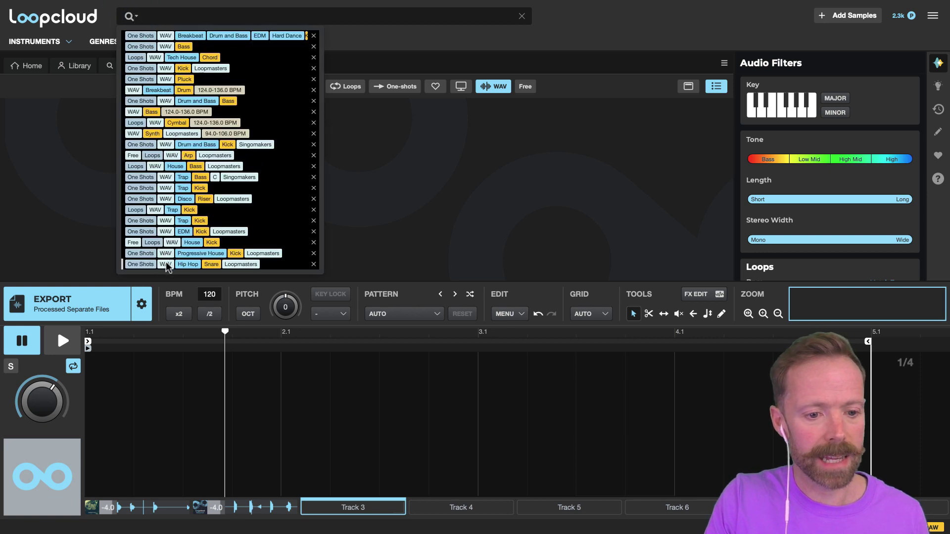
click(281, 268)
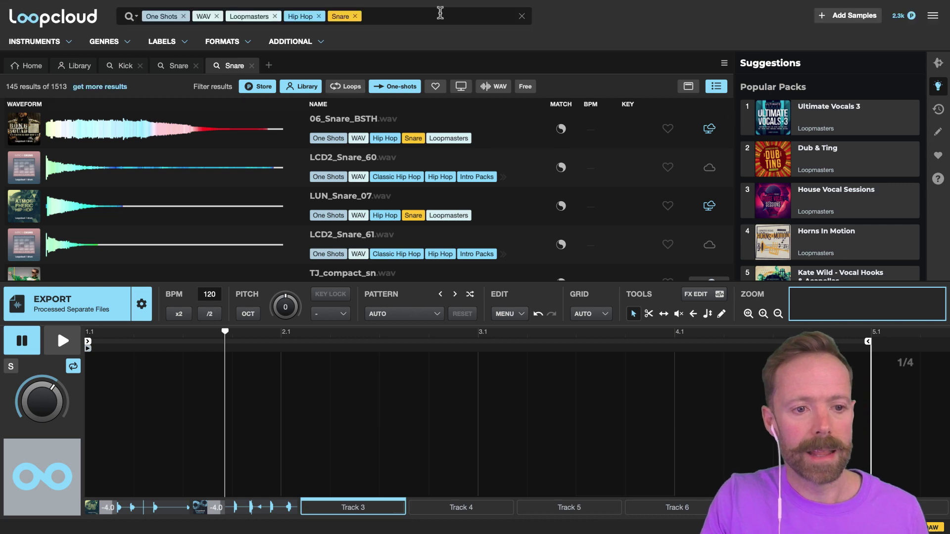
click(355, 16)
text(hi)
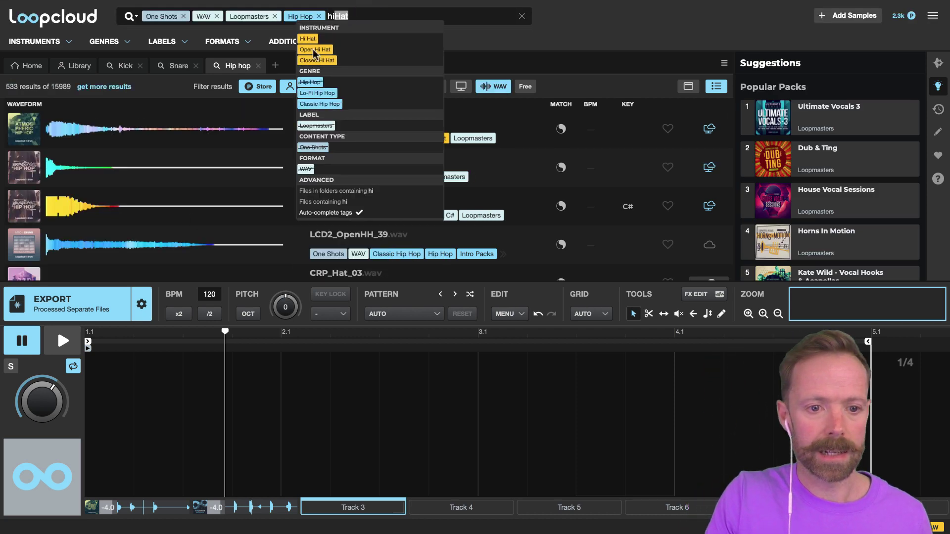
click(317, 60)
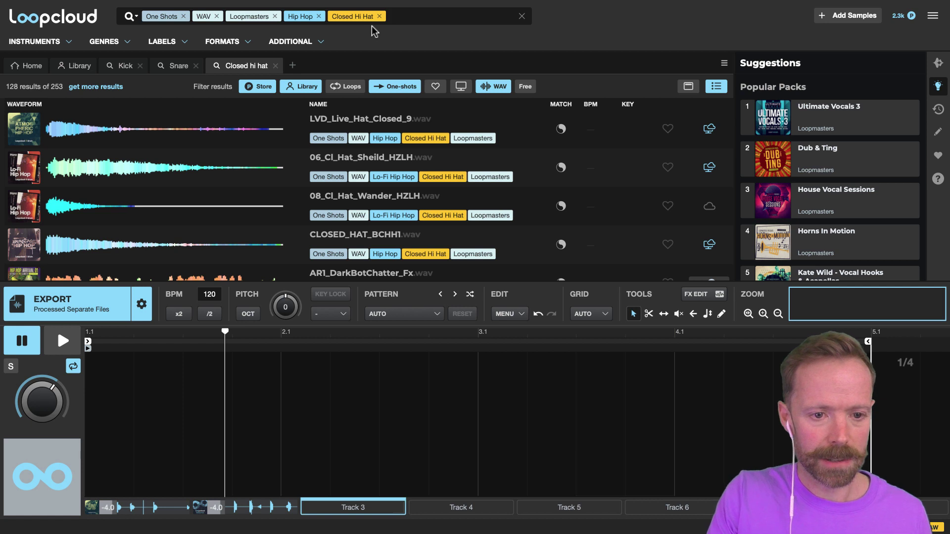
Load LVD_Live_Hat_Closed_9 on Track 3 and apply the factory pattern preset Hip Hop Hats 1 from the Hats and Shakers hip hop category.
click(335, 124)
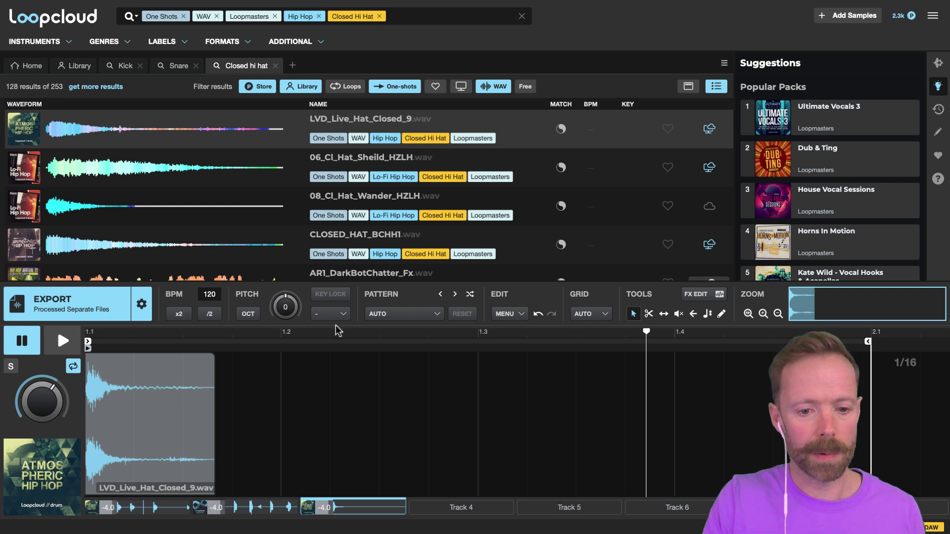
click(434, 315)
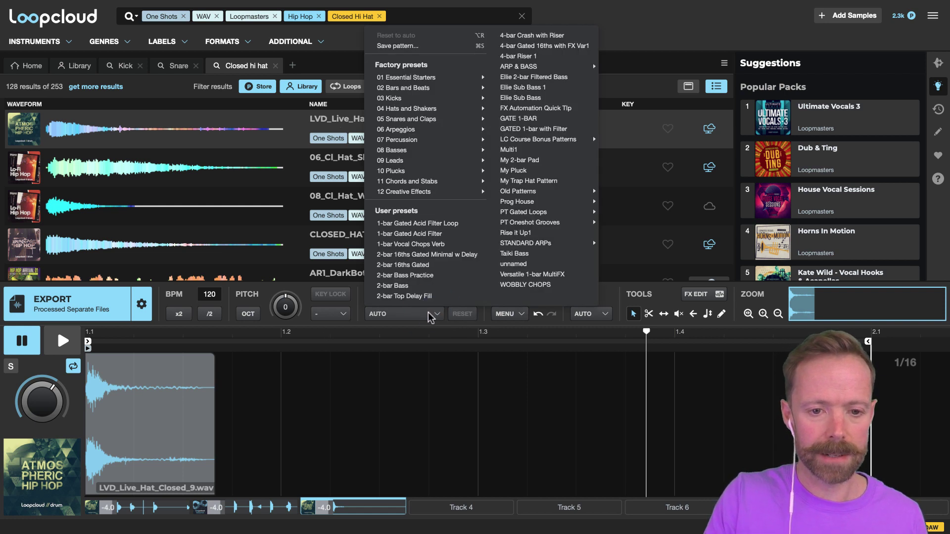
mouse_move(402, 114)
mouse_move(521, 115)
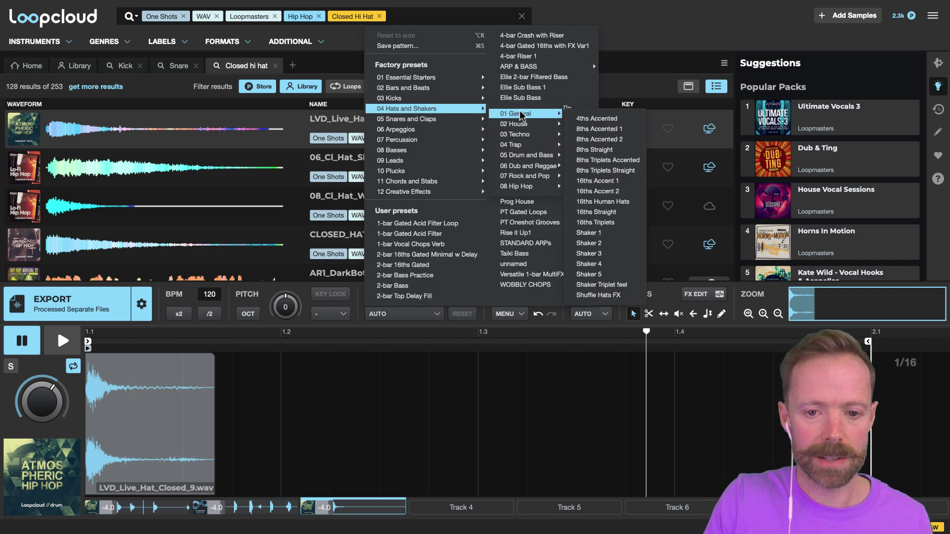
mouse_move(521, 189)
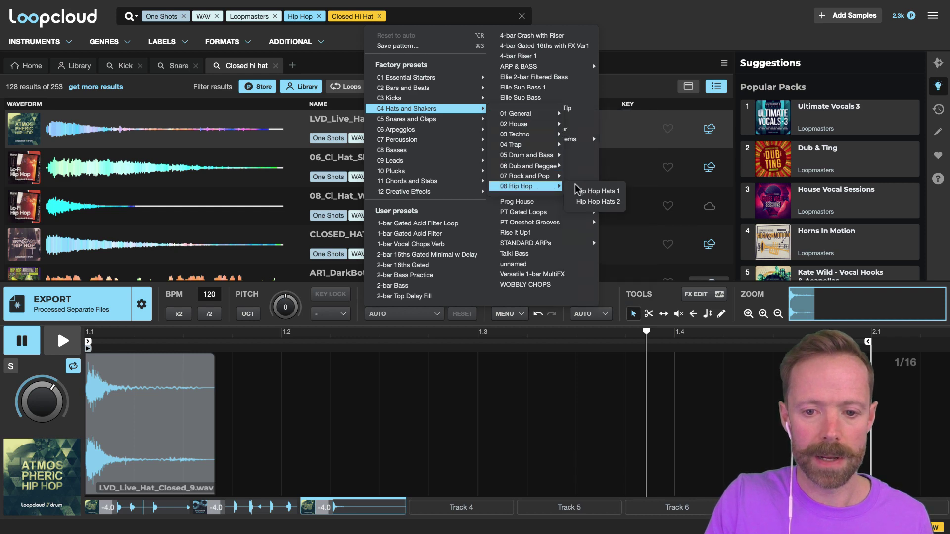
click(592, 191)
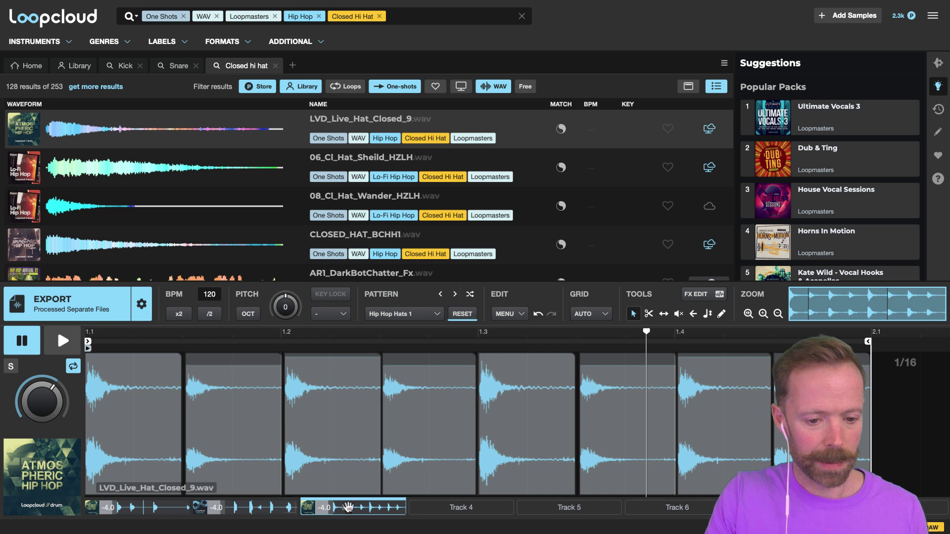
Play the beat, audition 06_Cl_Hat_Sheild_HZLH and 08_Cl_Hat_Wander_HZLH on the hat track, keep the latter and stop playback.
key(space)
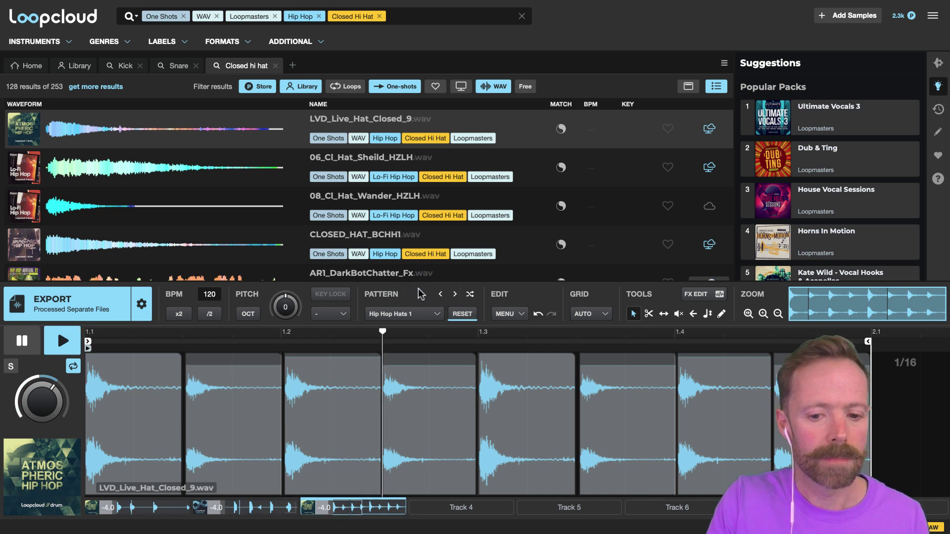
click(346, 163)
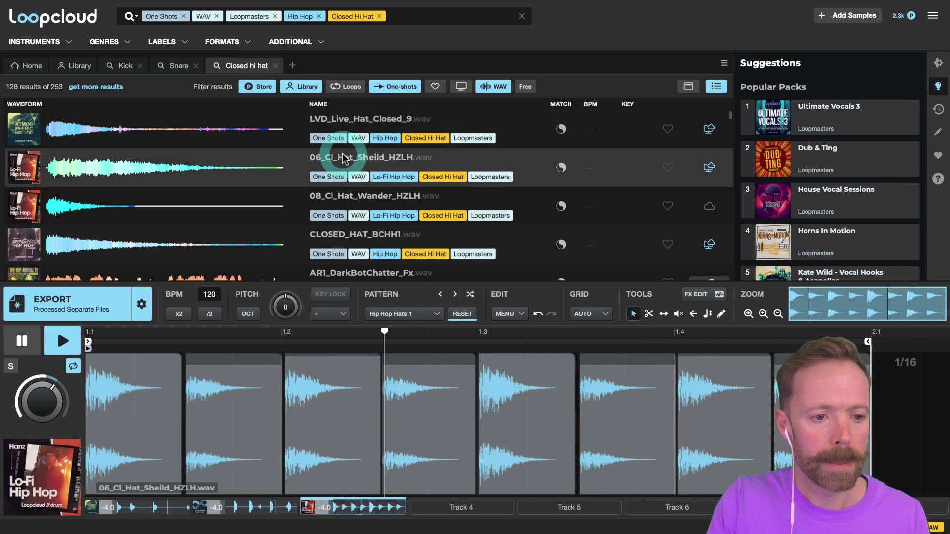
click(349, 198)
scroll(350, 198, down, 1)
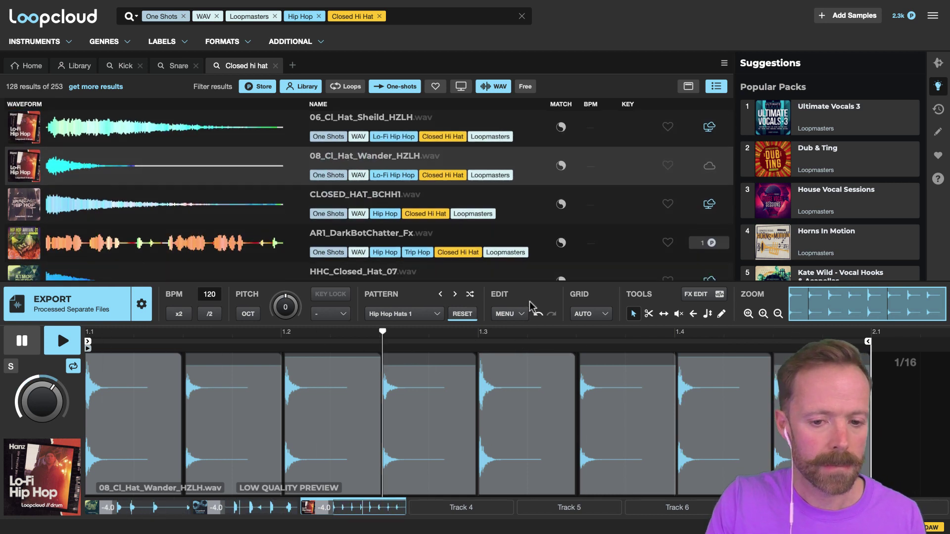
key(space)
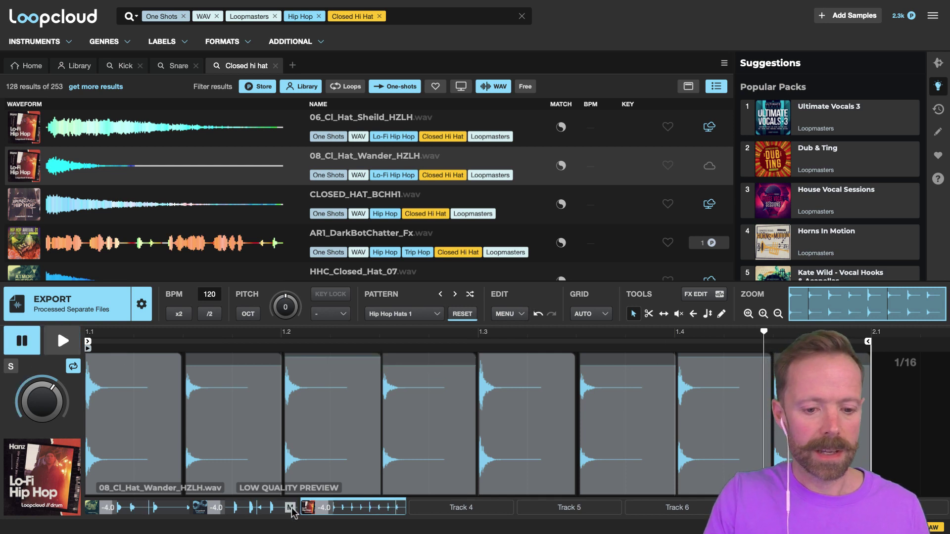
Mute the snare and kick tracks, leaving only the hi-hat track audible.
click(290, 507)
click(182, 507)
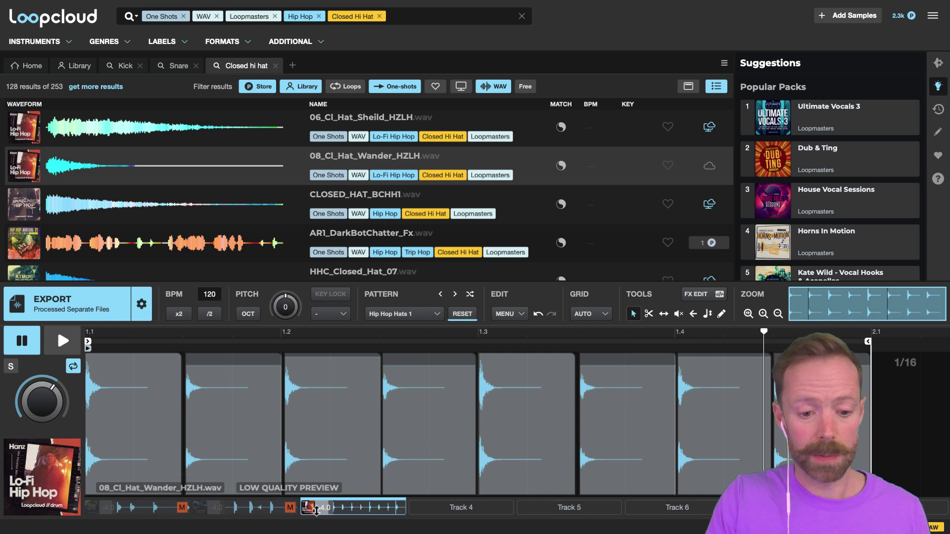
Play the hi-hat track on its own, stop playback, and unmute the snare and kick tracks.
key(space)
key(space)
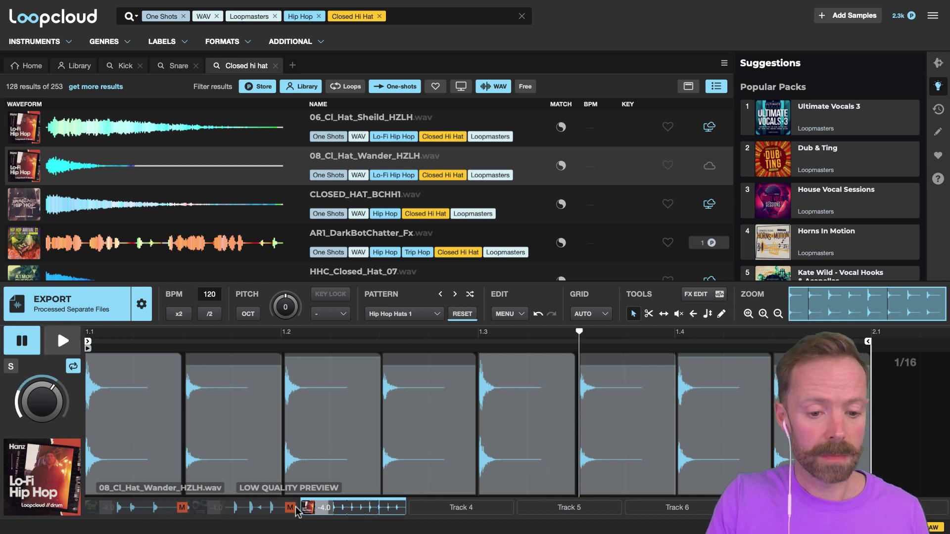
click(290, 508)
click(182, 507)
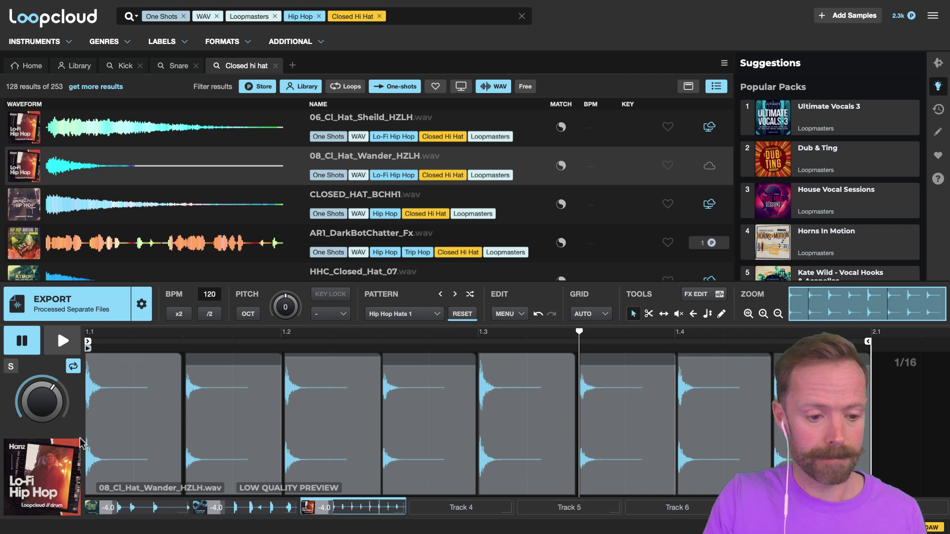
Enable solo, start playback, and listen to the hi-hat, snare and kick tracks individually, ending on the hi-hat track.
click(10, 367)
key(space)
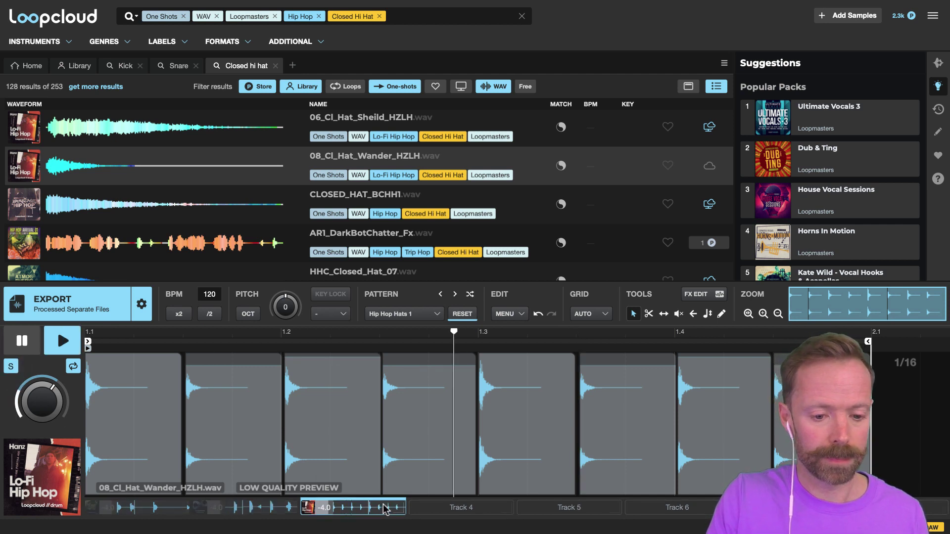
click(248, 508)
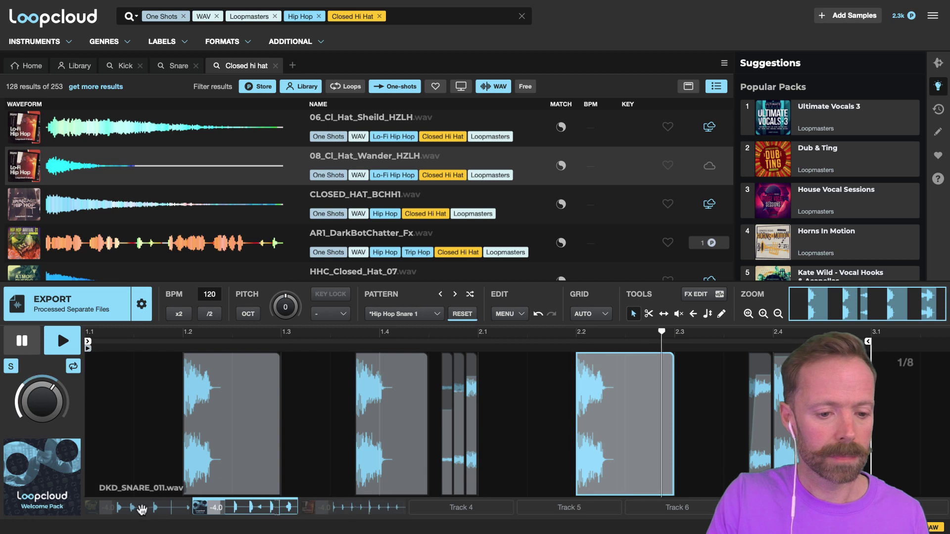
click(142, 510)
click(261, 511)
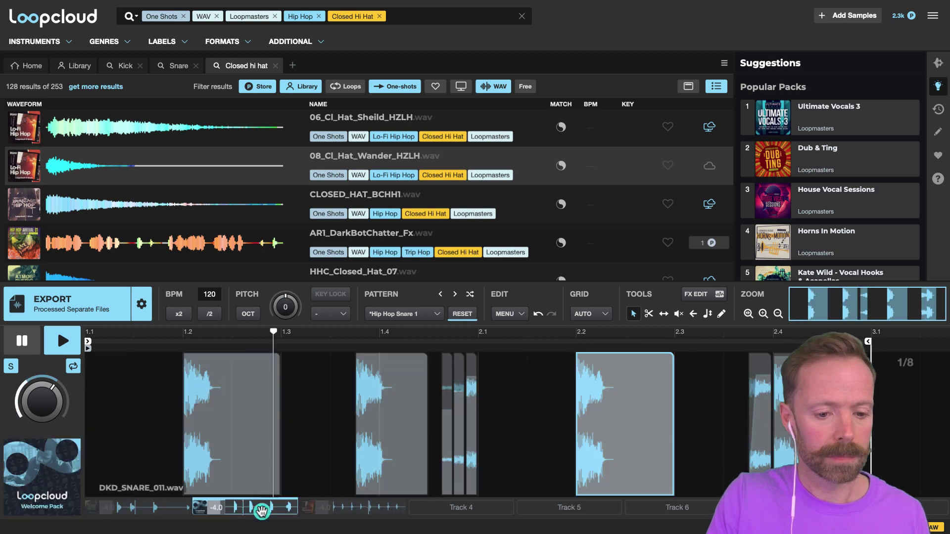
click(354, 509)
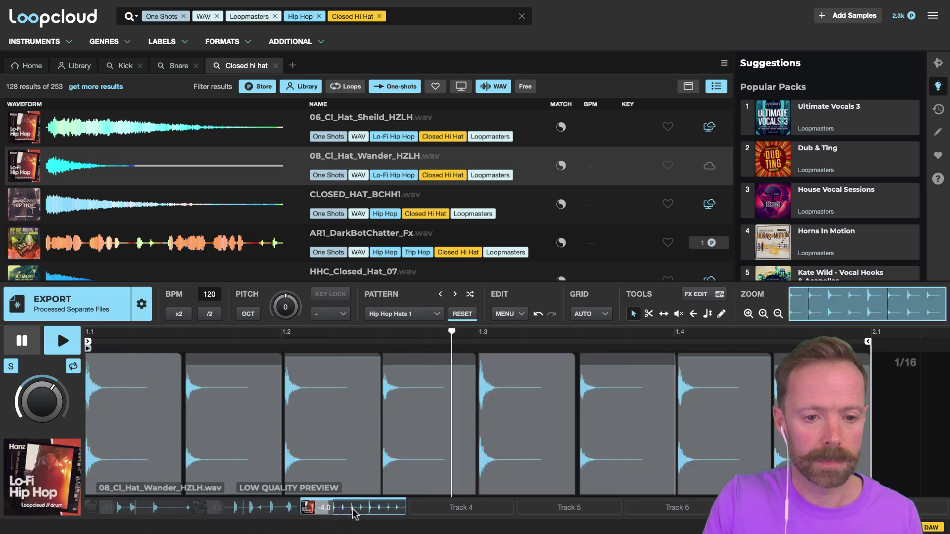
Audition CLOSED_HAT_BCHH1, HHC_Closed_Hat_07 and 03_Closed_Hat_BSTH on the soloed hi-hat track.
click(363, 196)
scroll(364, 193, down, 1)
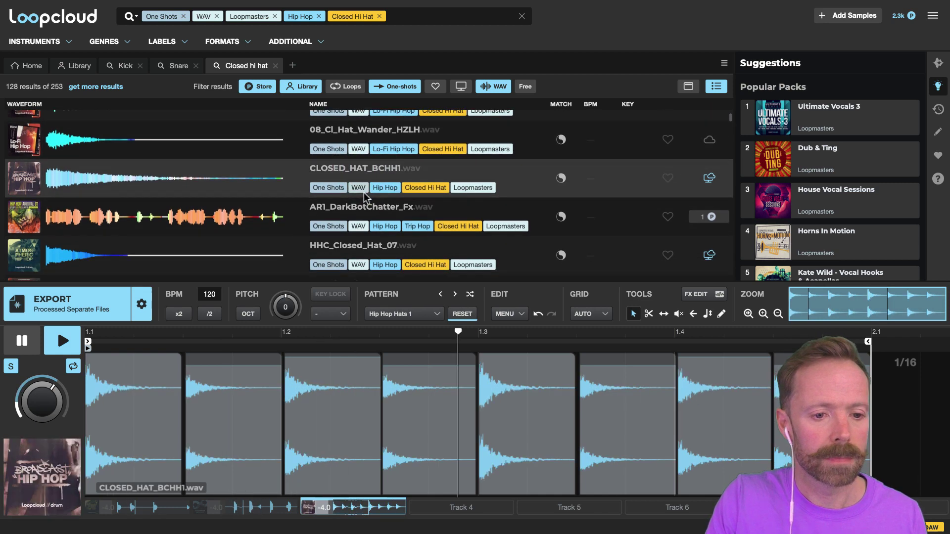
scroll(364, 193, down, 2)
click(364, 197)
scroll(362, 198, down, 1)
click(346, 202)
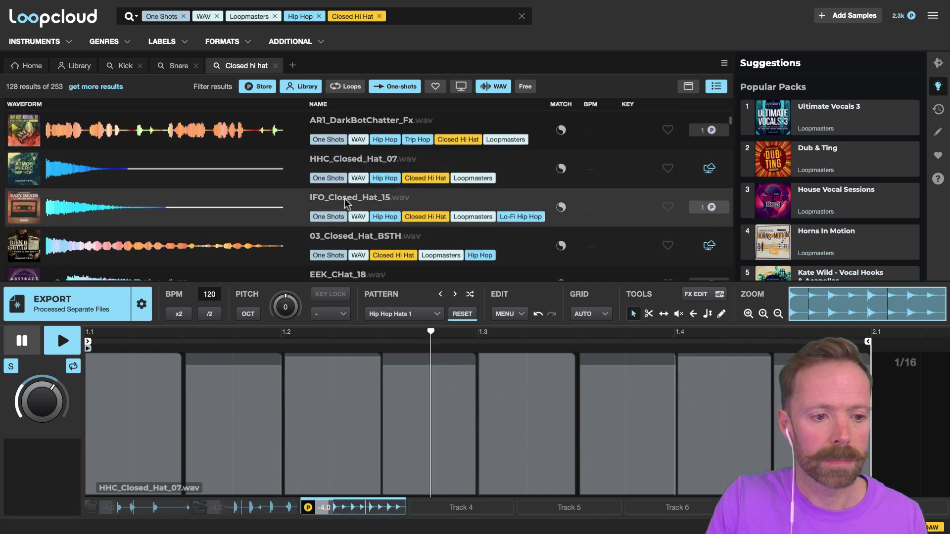
scroll(345, 201, down, 3)
click(346, 173)
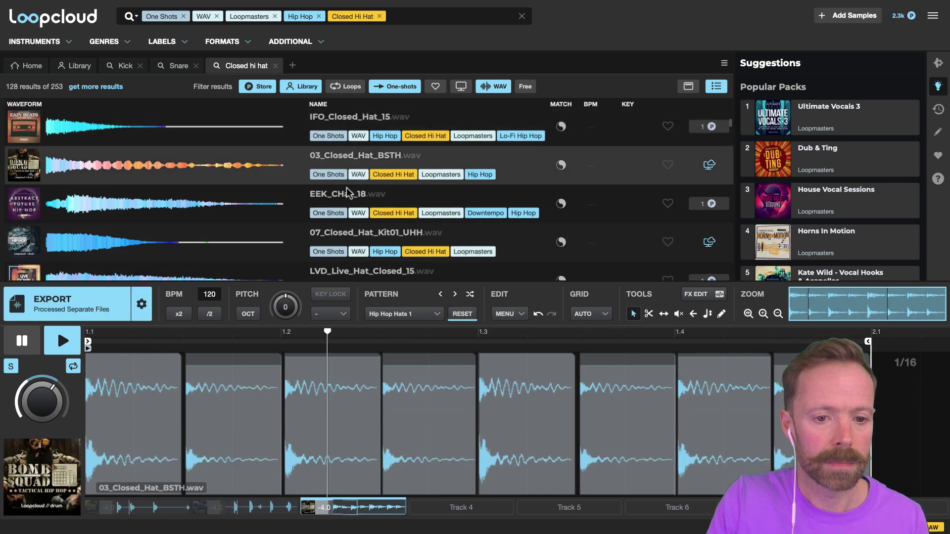
Put 08_Cl_Hat_Wander_HZLH back on the hi-hat track, turn solo off to hear the full beat, and stop playback.
click(348, 193)
click(346, 159)
scroll(346, 159, up, 3)
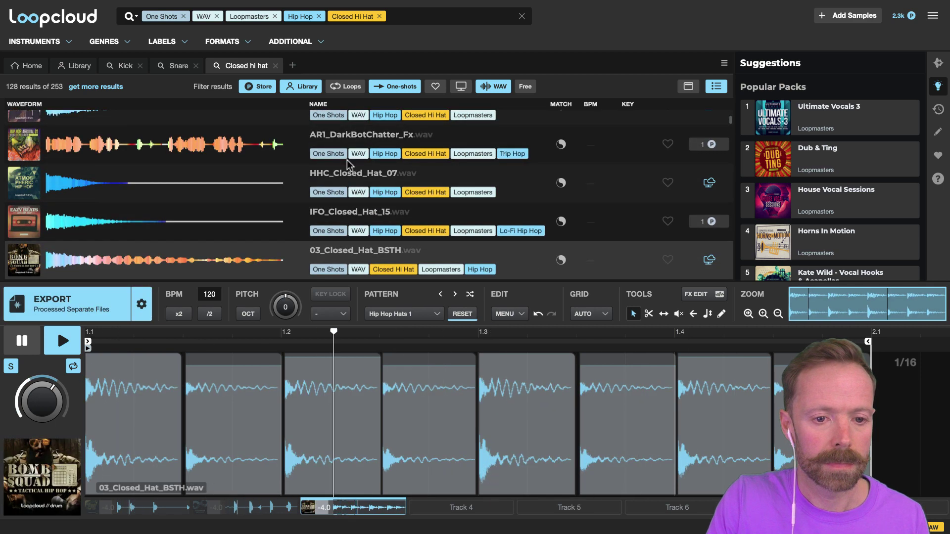
click(346, 160)
scroll(346, 164, up, 4)
click(345, 199)
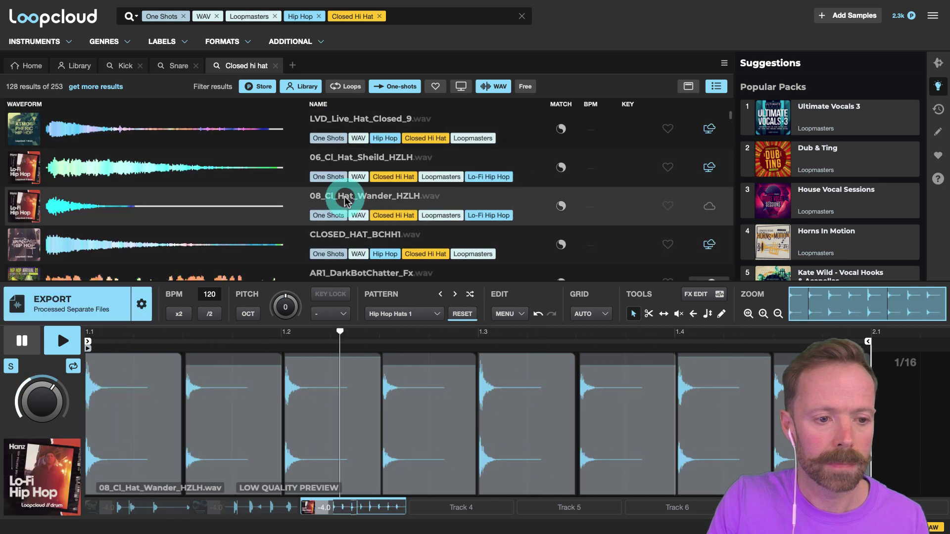
click(10, 367)
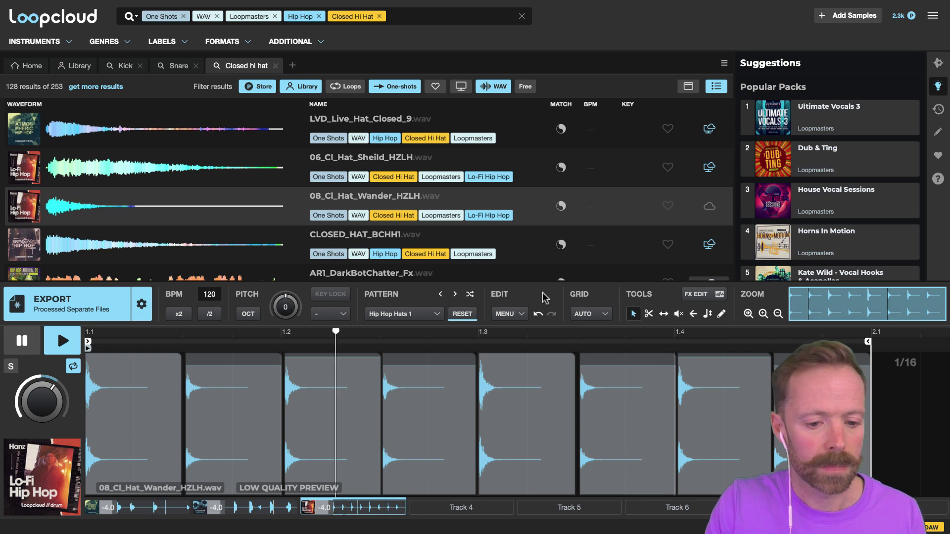
key(space)
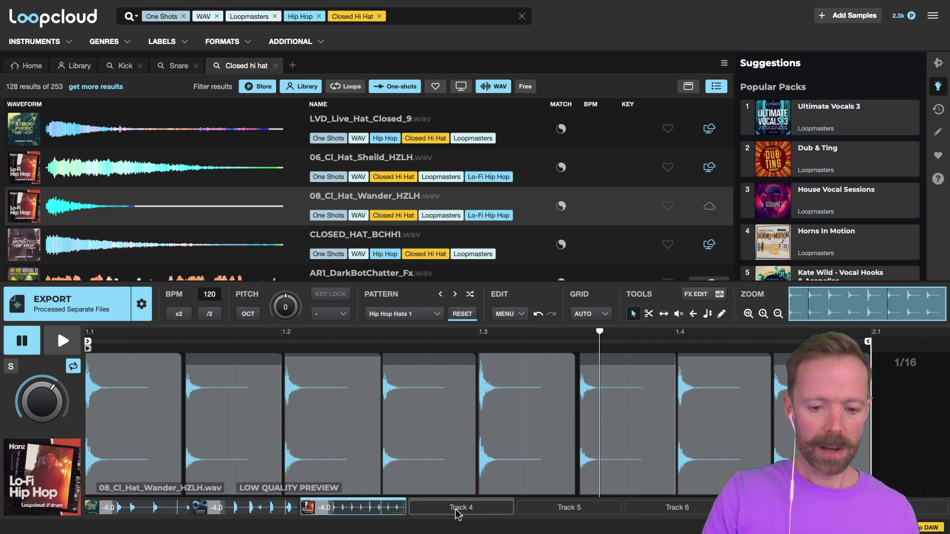
Select Track 4 and search for WAV loops tagged Hip Hop in a new search tab.
click(456, 510)
click(292, 65)
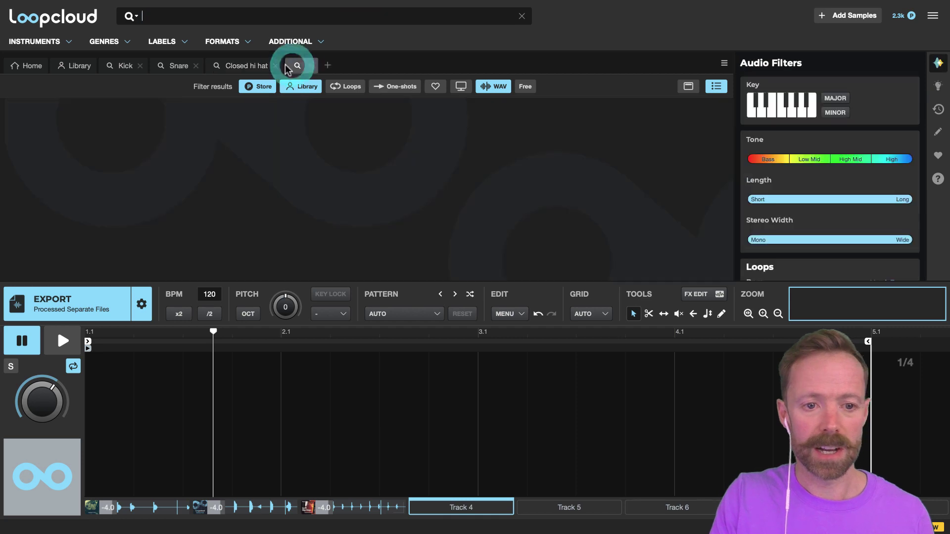
text(hi)
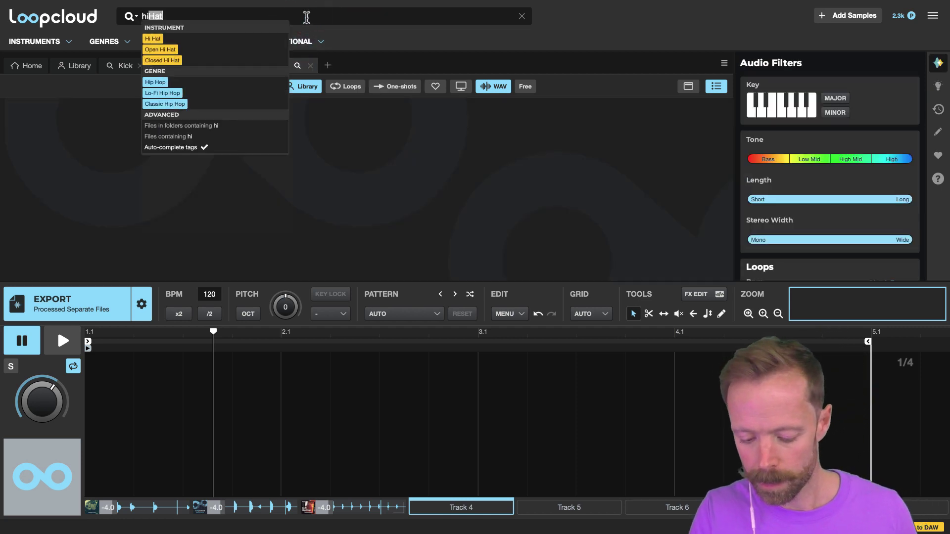
text(p)
click(160, 39)
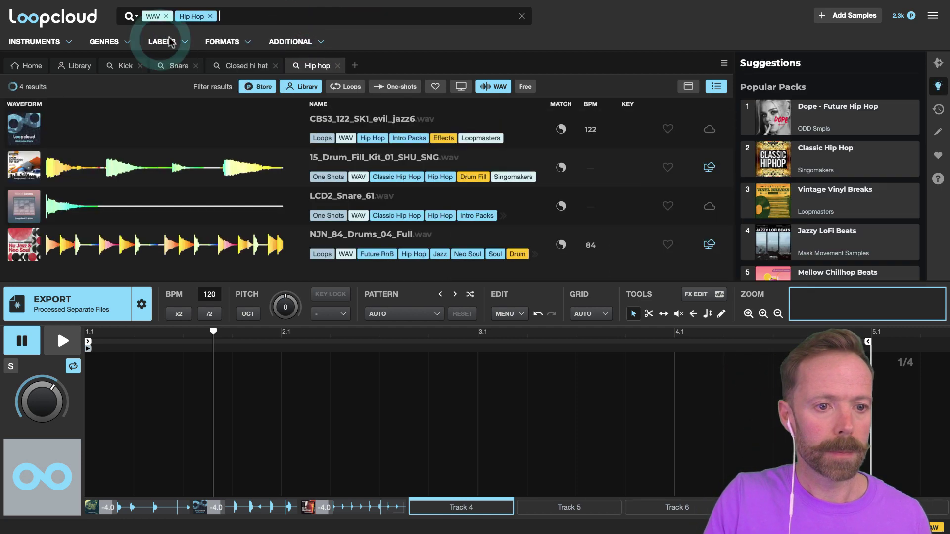
click(345, 89)
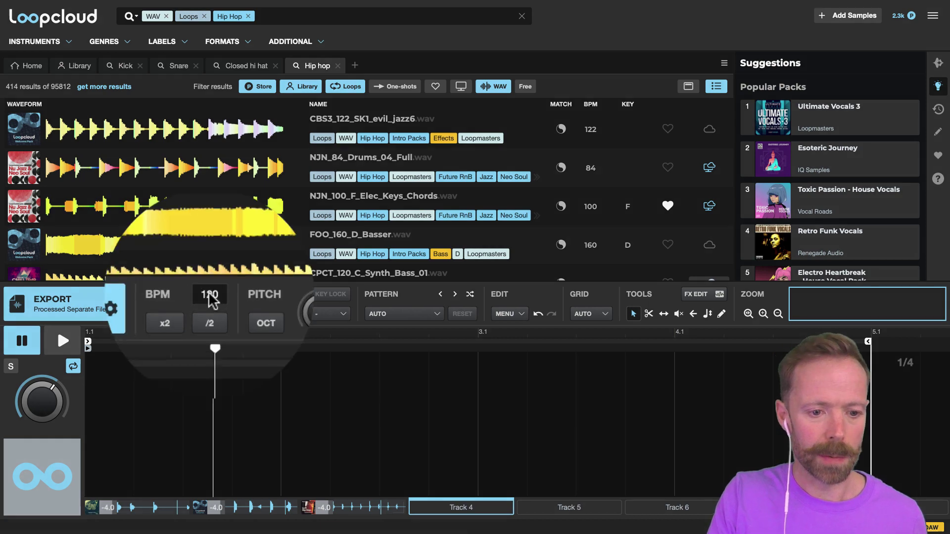
Set the project tempo to 100 BPM and play the beat briefly at that speed.
mouse_move(208, 293)
mouse_down()
mouse_move(209, 314)
mouse_move(211, 302)
mouse_up()
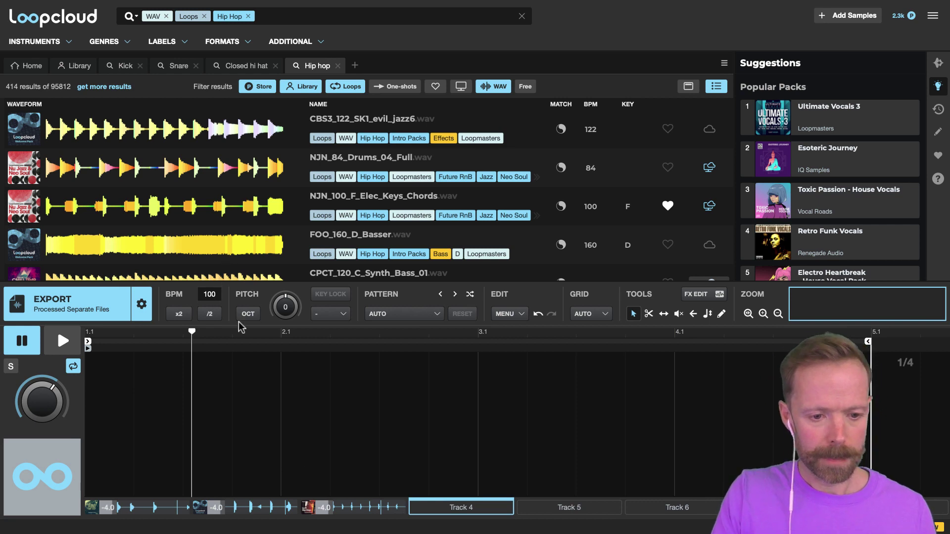
key(space)
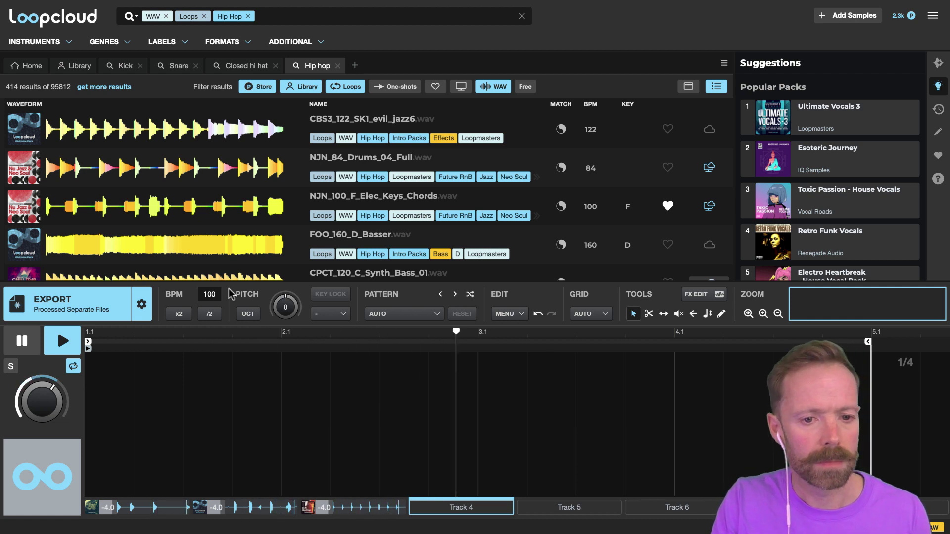
key(space)
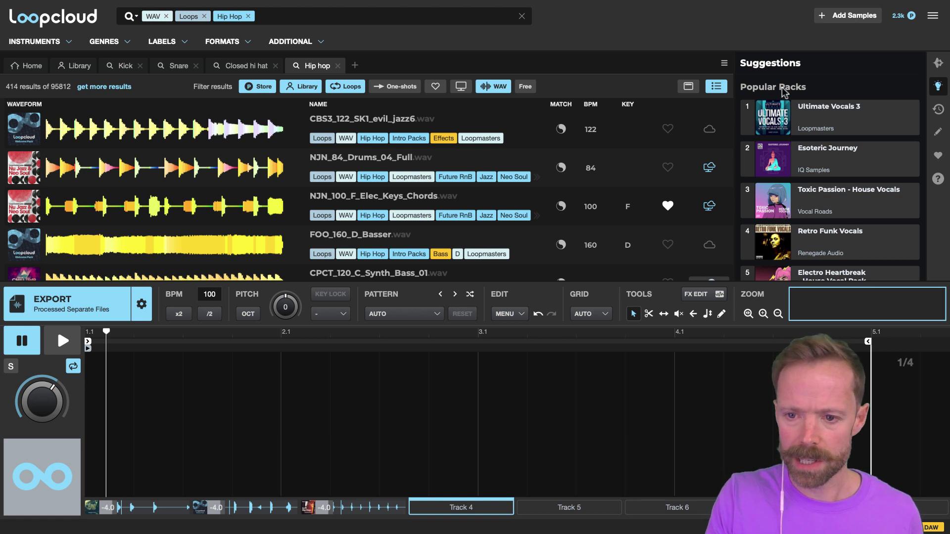
Use the audio filters to limit the hip hop loops to those matching the project tempo, 94 - 106 bpm.
click(935, 66)
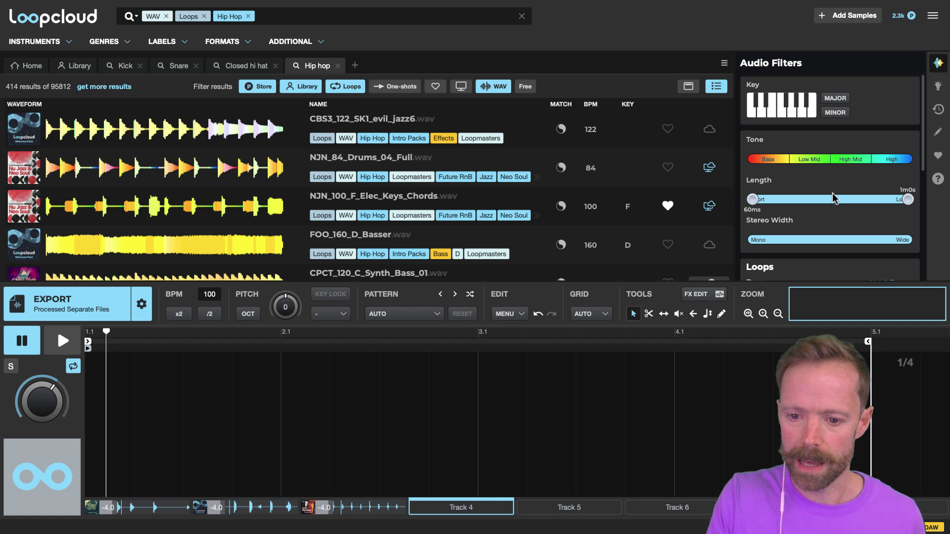
scroll(841, 221, down, 3)
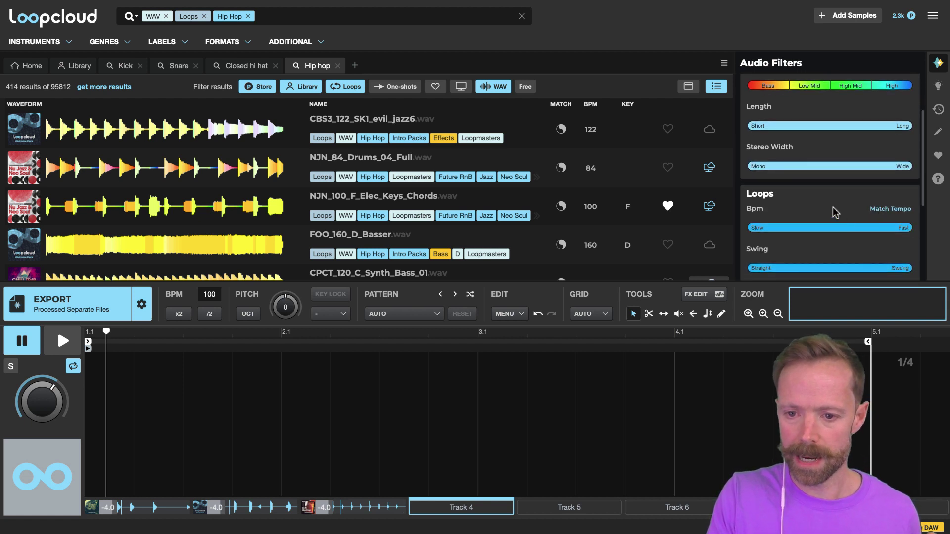
scroll(835, 212, down, 3)
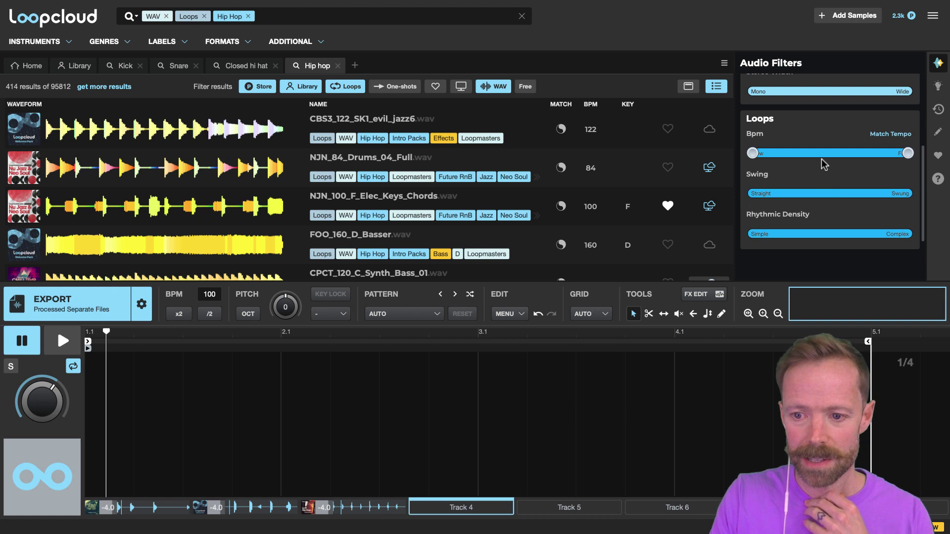
click(886, 135)
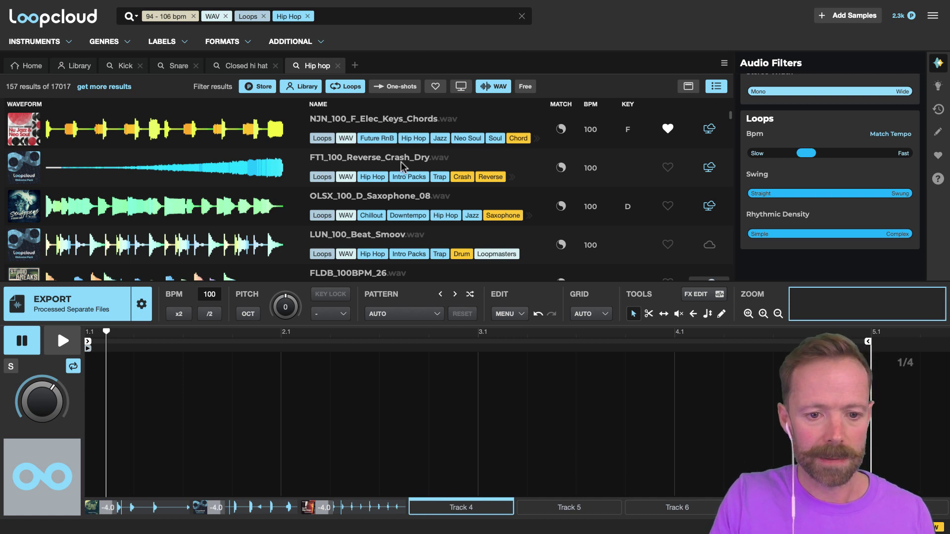
Add the Percussion instrument tag to the tempo-matched hip hop loop search.
scroll(373, 193, down, 1)
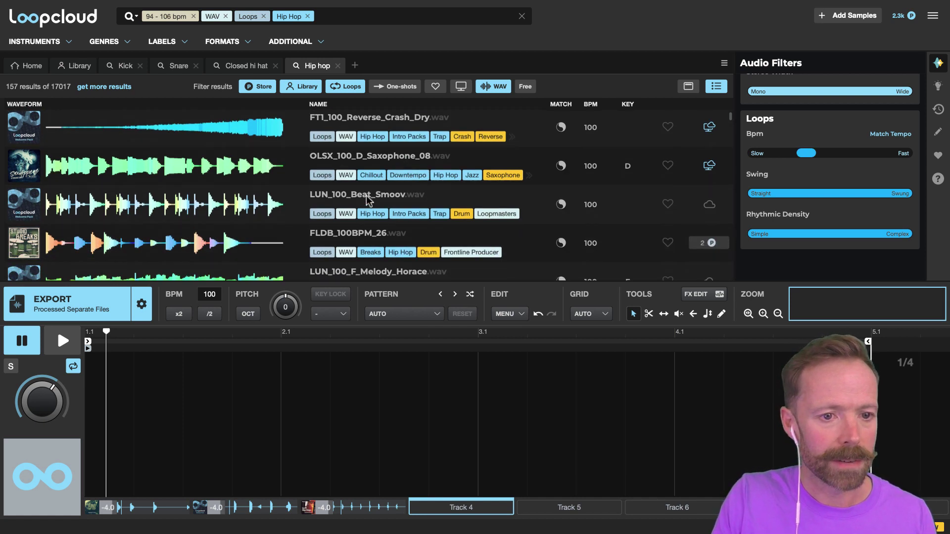
click(347, 19)
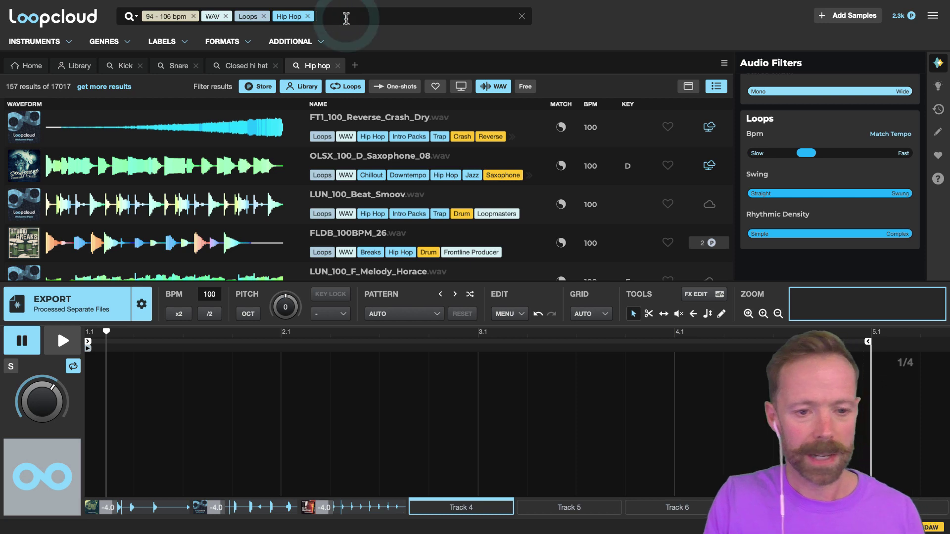
text(perc)
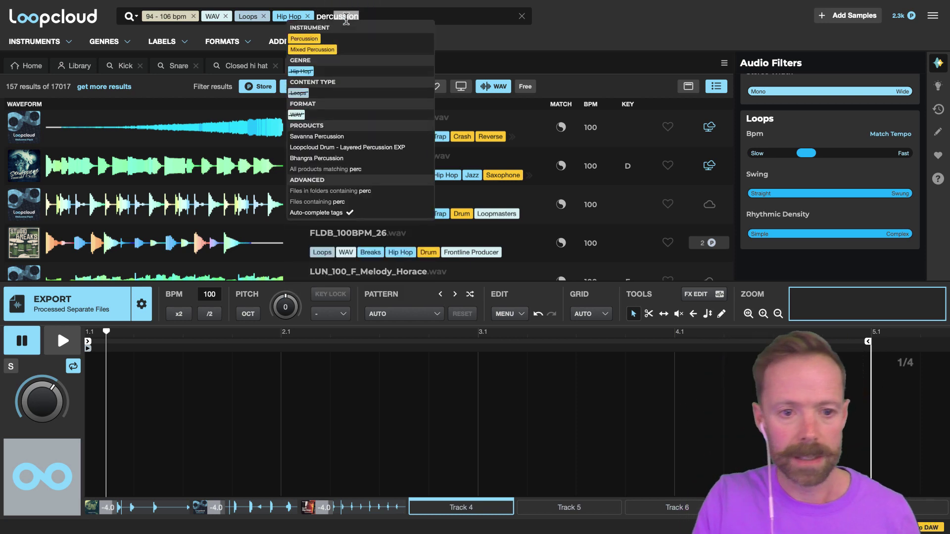
click(307, 40)
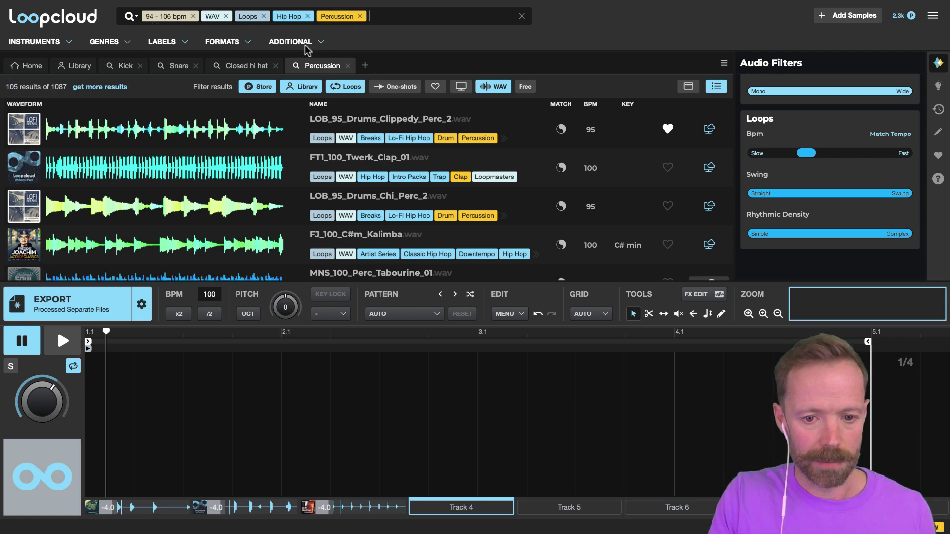
Audition LOB_95_Drums_Clippedy_Perc_2, LOB_95_Drums_Chi_Perc_2, FJ_100_C#m_Kalimba and MNS_100_Perc_Tabourine_01 on Track 4 with the beat.
click(369, 123)
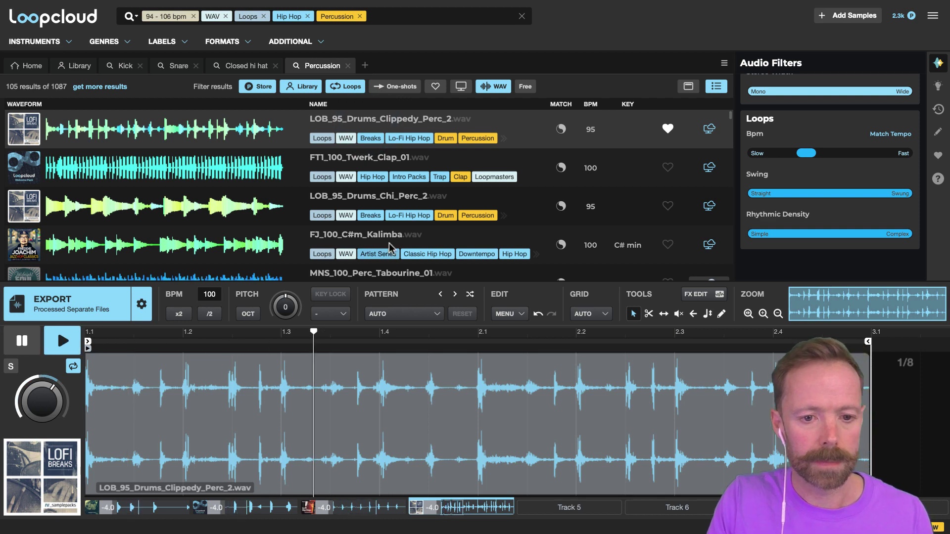
click(378, 201)
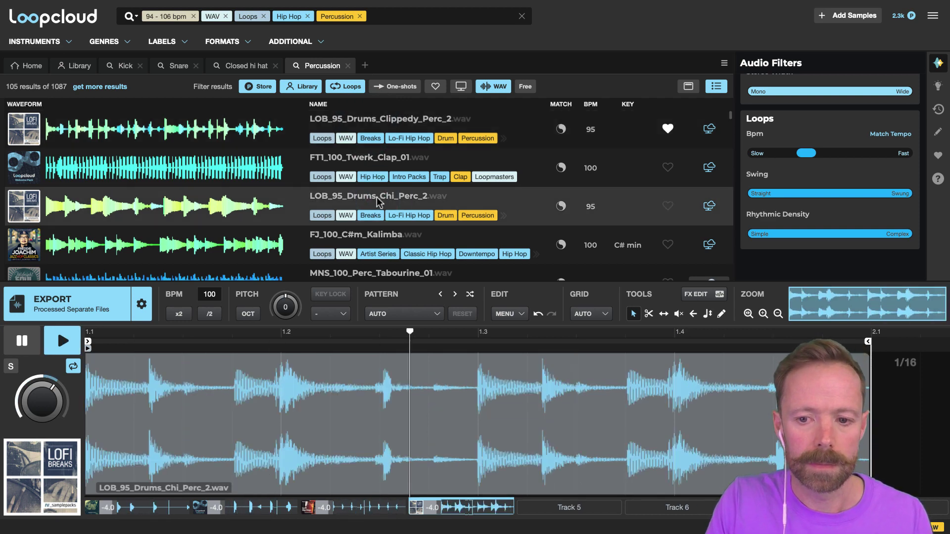
scroll(378, 200, down, 2)
scroll(364, 169, down, 1)
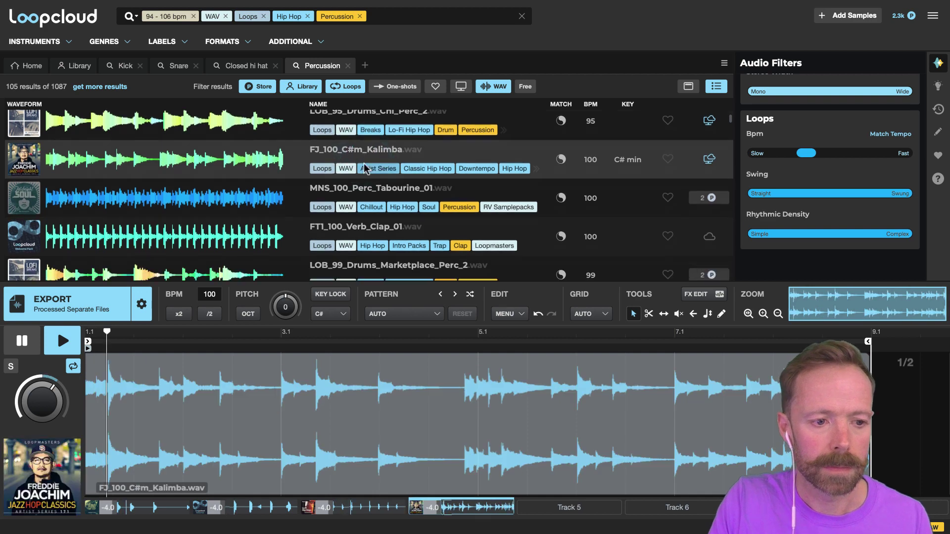
click(364, 174)
scroll(363, 179, down, 2)
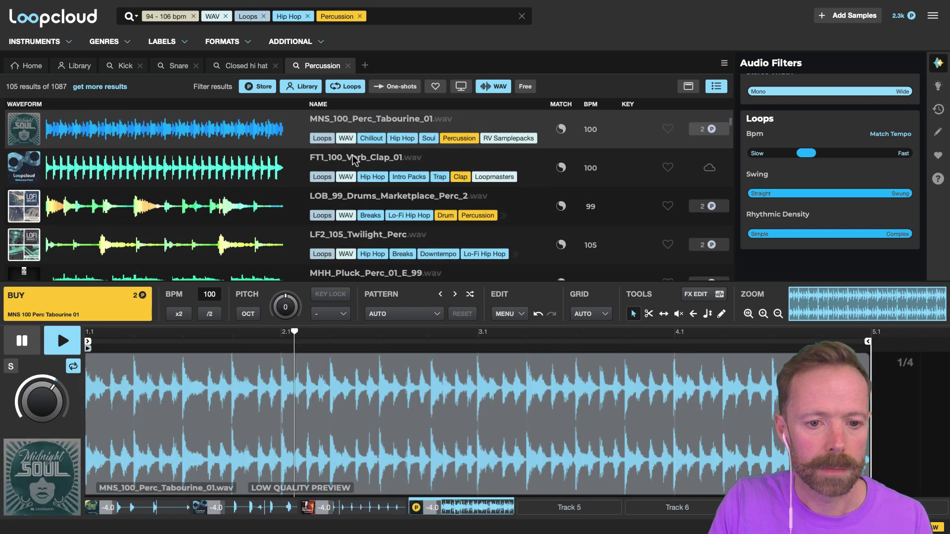
Audition FT1_100_Verb_Clap_01, LOB_99_Drums_Marketplace_Perc_2, LF2_105_Twilight_Perc, SMC2_106_CARNI_PERC and BB2_100_PERC_Tambodownbeat2 on Track 4 with the beat.
click(365, 179)
scroll(364, 173, down, 1)
scroll(361, 168, down, 1)
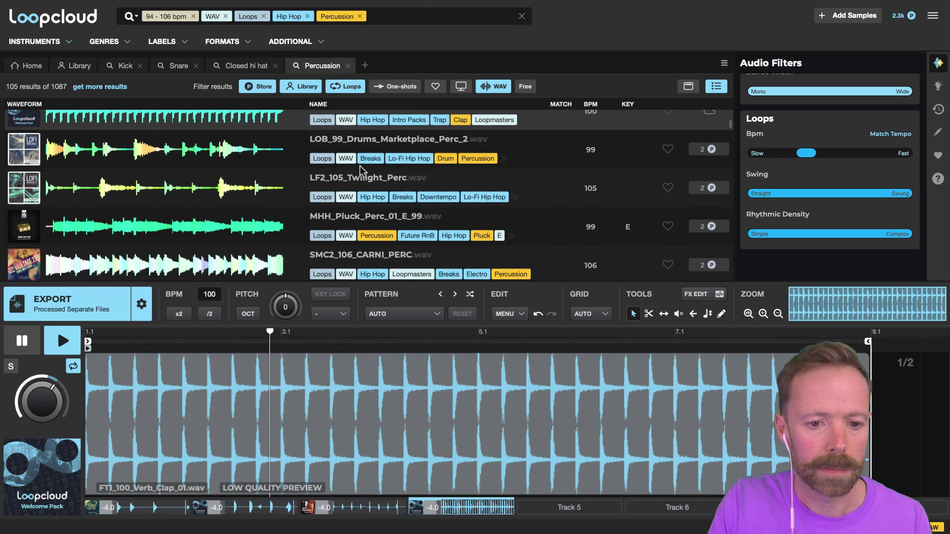
click(360, 165)
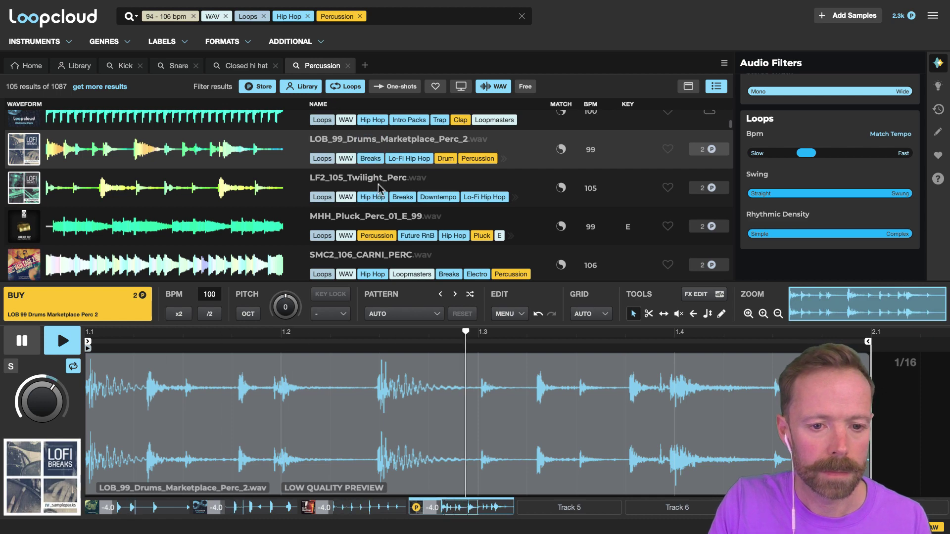
click(379, 192)
scroll(376, 187, down, 2)
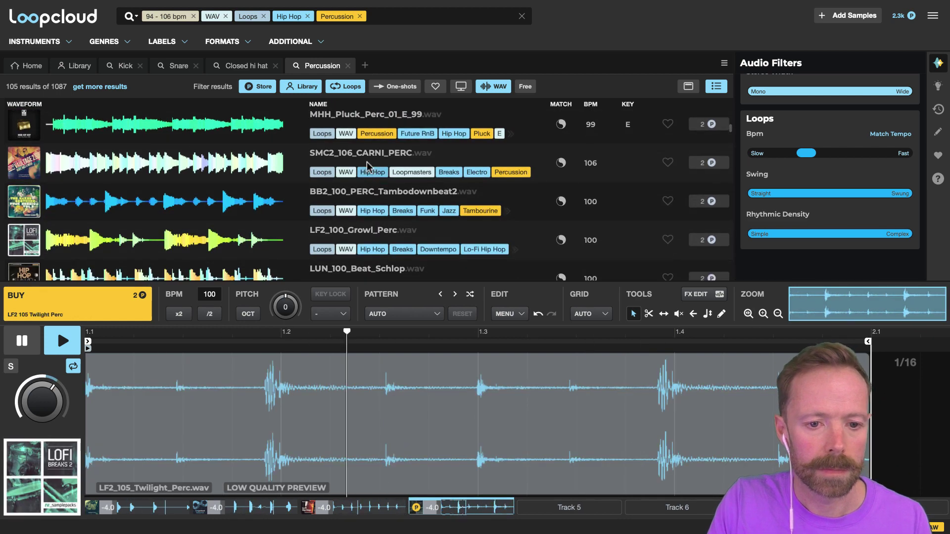
click(365, 159)
click(368, 197)
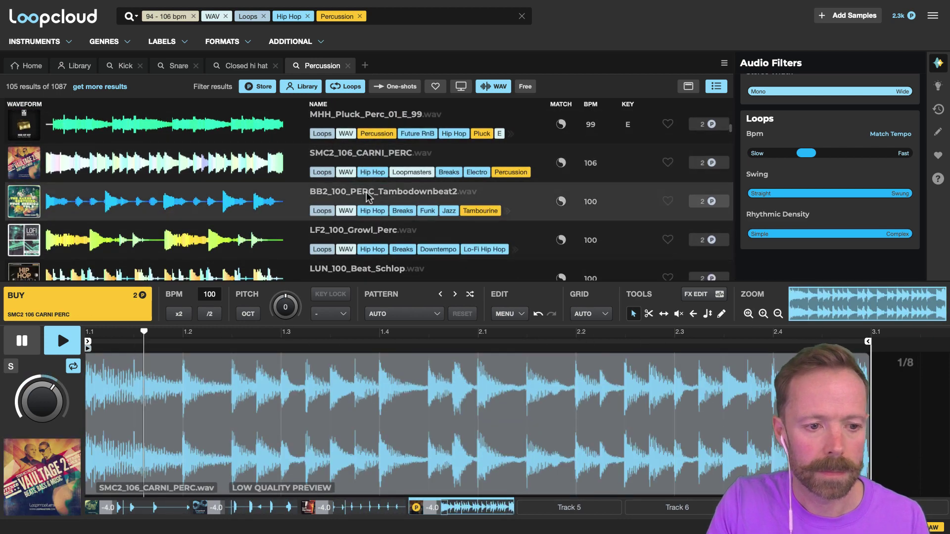
scroll(369, 197, down, 1)
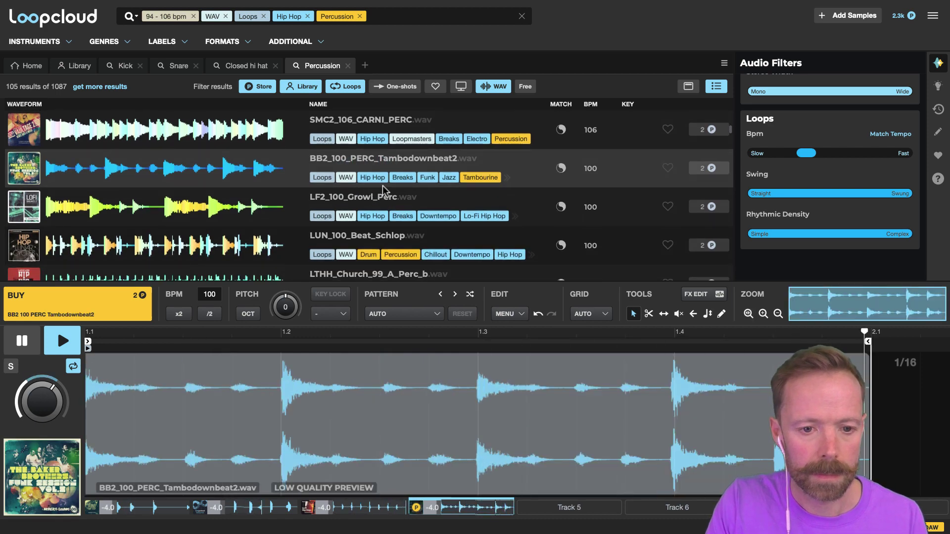
Audition LUN_100_Beat_Schlop, LTHH_Church_99_A_Perc_b and LOB_104_Drums_Tribal_Perc_2 on Track 4 with the beat, then stop playback.
scroll(383, 190, down, 2)
click(361, 176)
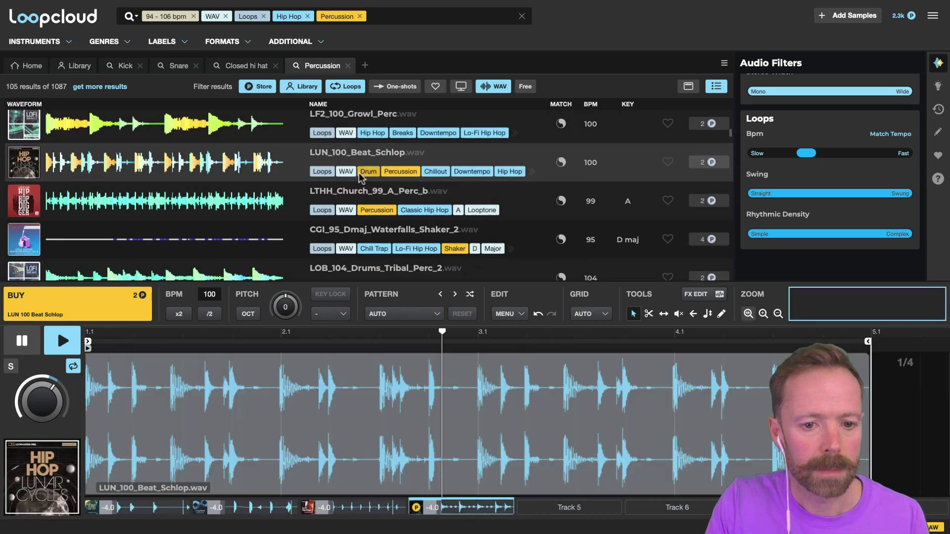
scroll(360, 189, down, 1)
click(356, 180)
scroll(356, 180, down, 1)
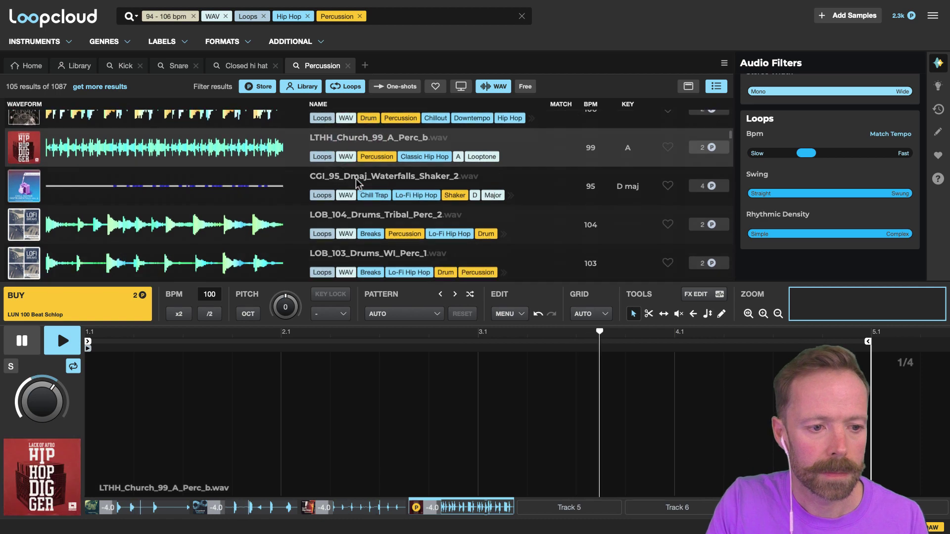
click(352, 218)
scroll(361, 223, down, 1)
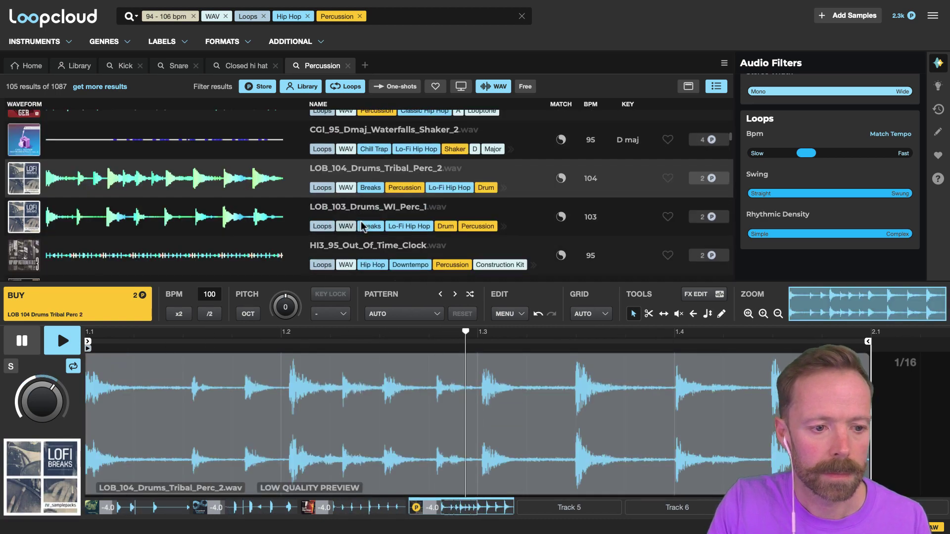
key(space)
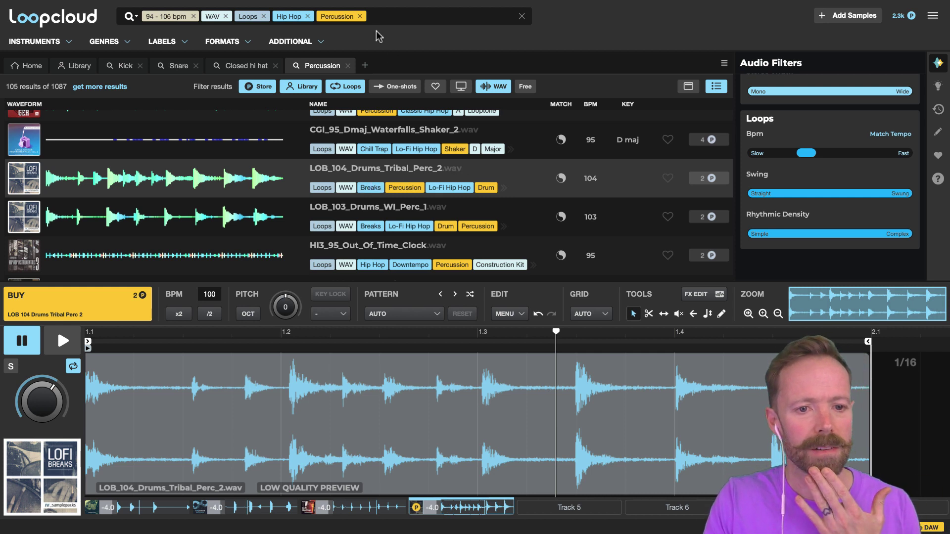
click(71, 43)
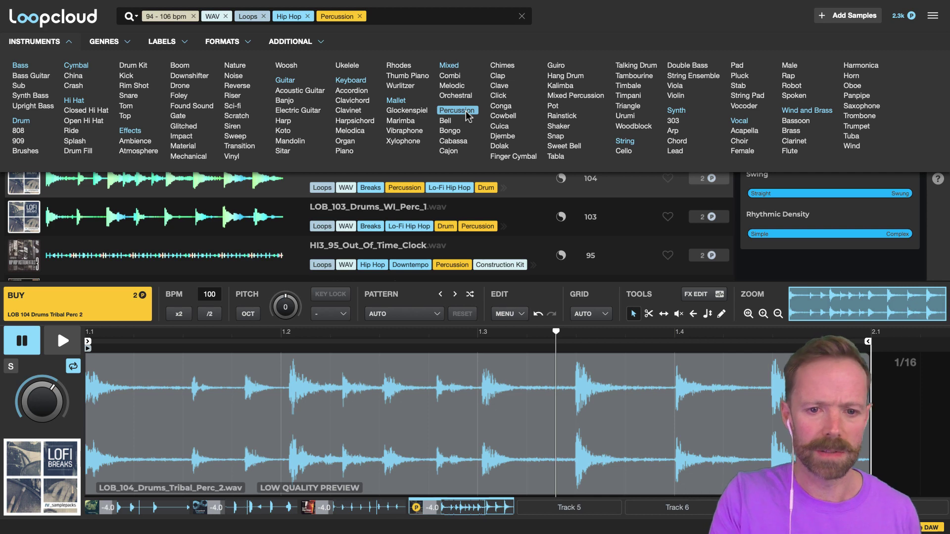
click(68, 42)
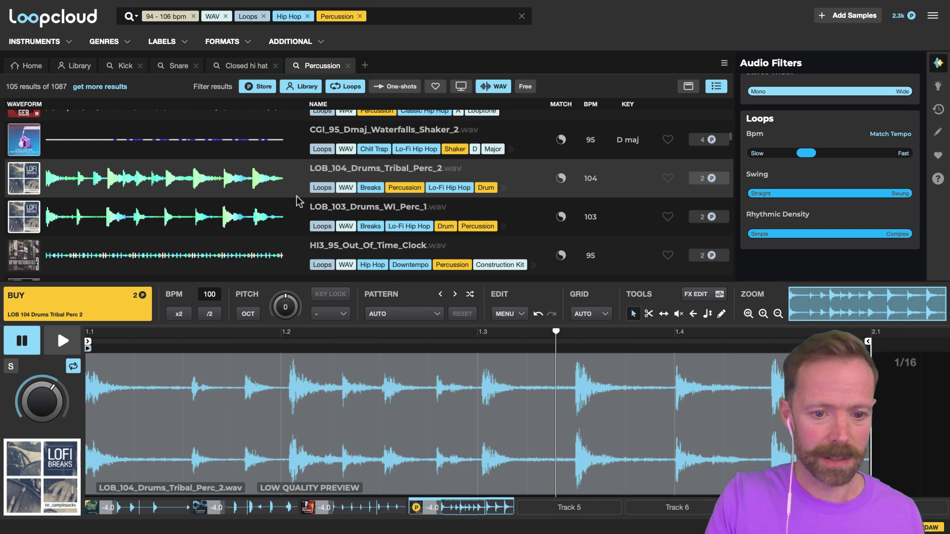
Audition the SMC2_100_HI_JEMBE and JB_Yeah But_Bamboo_Q_100 bpm percussion loops on Track 4 with the beat.
scroll(353, 198, down, 10)
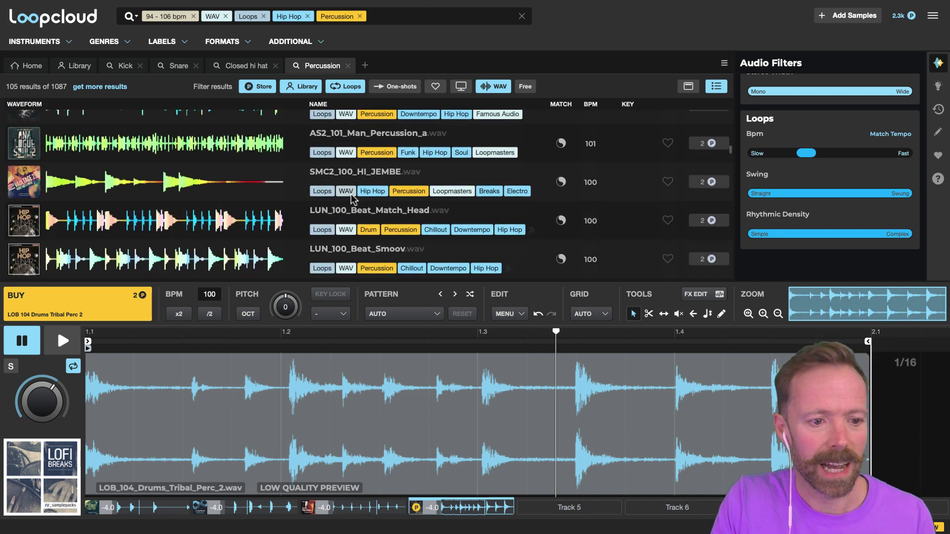
click(375, 177)
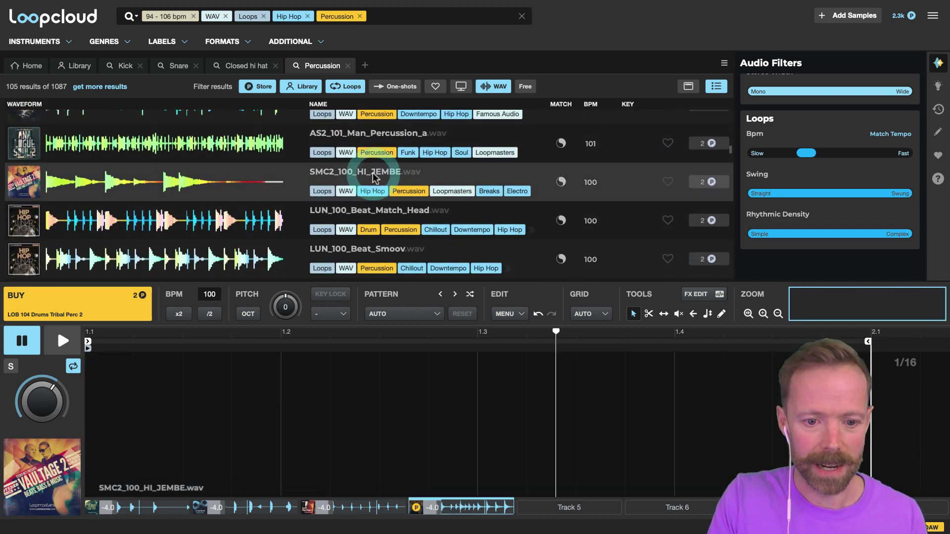
scroll(373, 177, down, 1)
scroll(373, 177, down, 4)
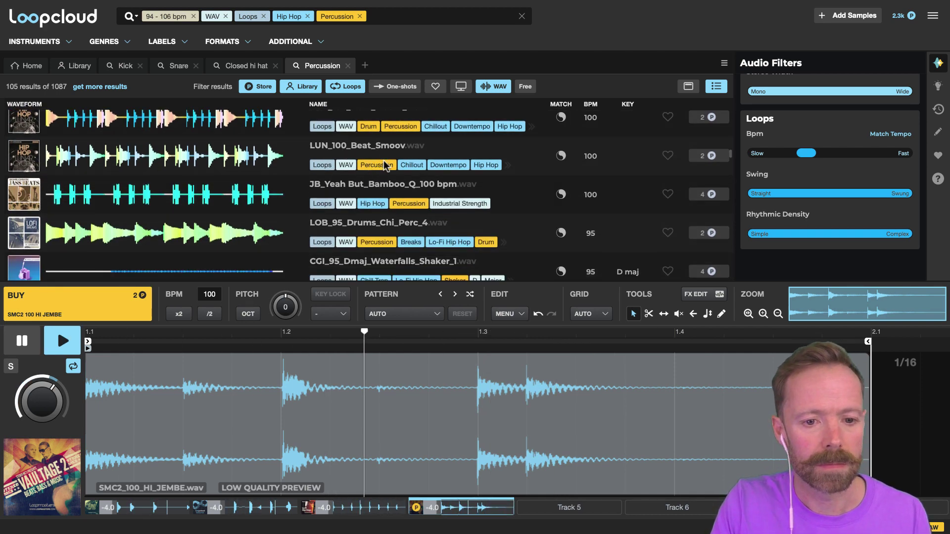
click(353, 182)
scroll(353, 182, down, 1)
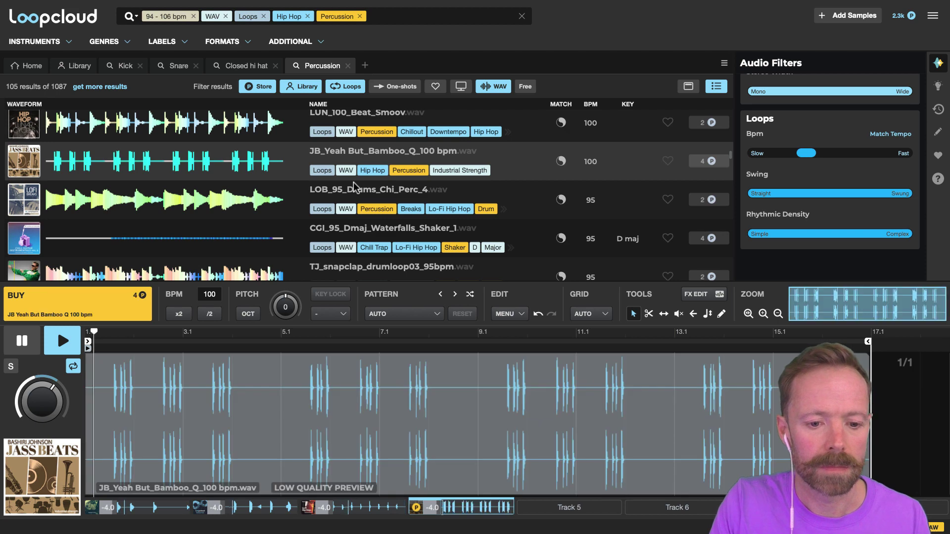
scroll(354, 182, down, 2)
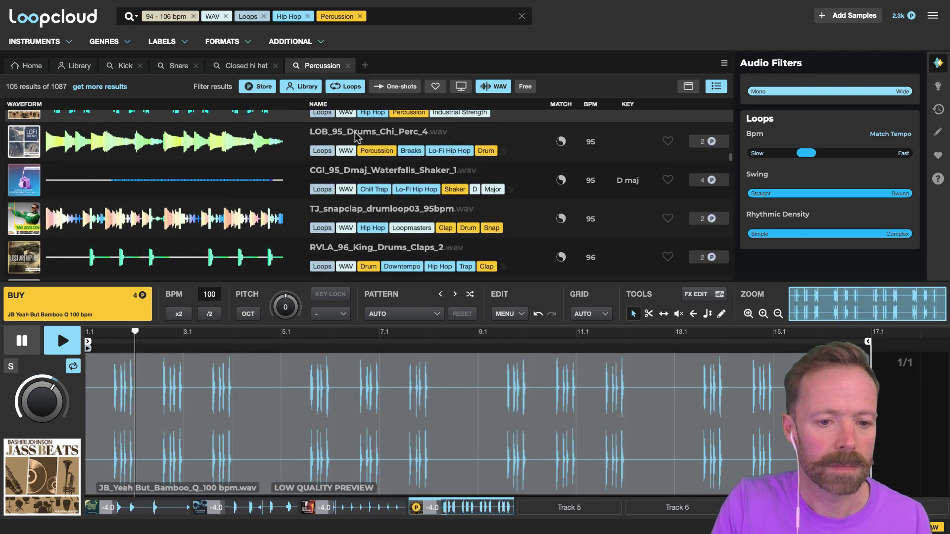
scroll(356, 138, down, 5)
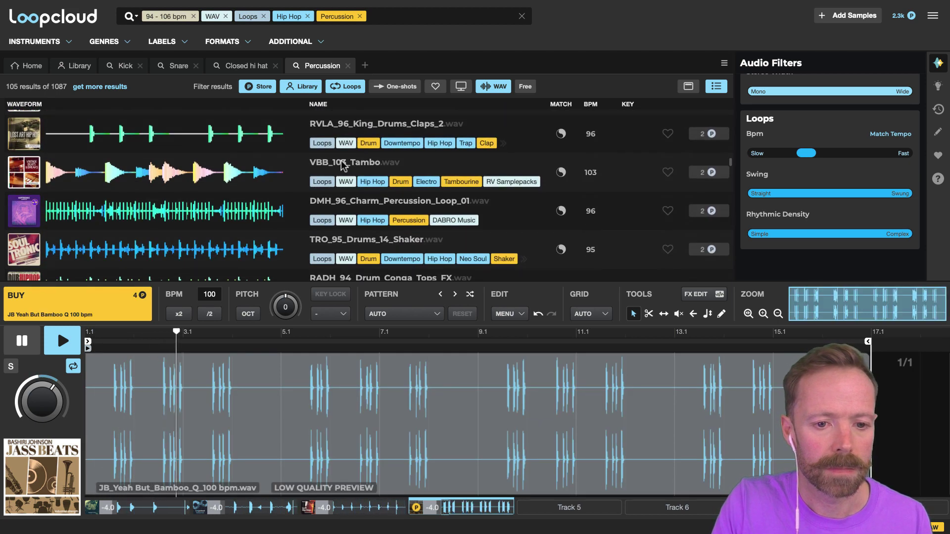
Audition VBB_103_Tambo and RADH_94_Drum_Conga_Tops_FX on Track 4 with the beat, then stop playback.
click(341, 165)
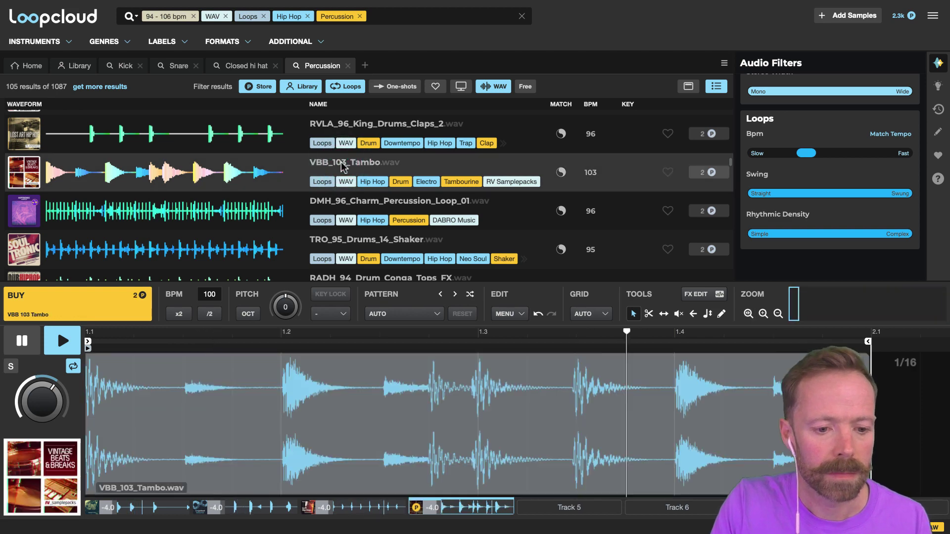
scroll(342, 165, down, 1)
scroll(342, 165, up, 1)
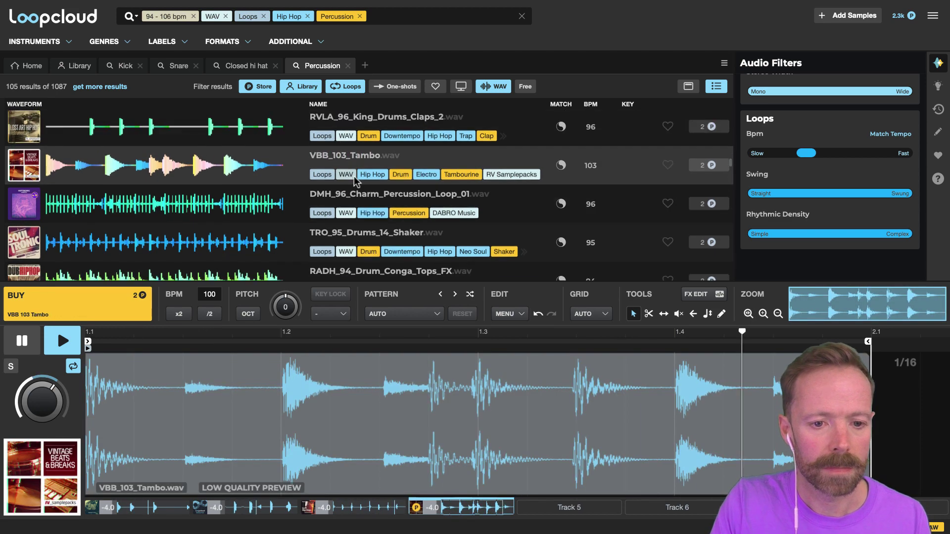
scroll(349, 188, down, 3)
scroll(352, 204, down, 1)
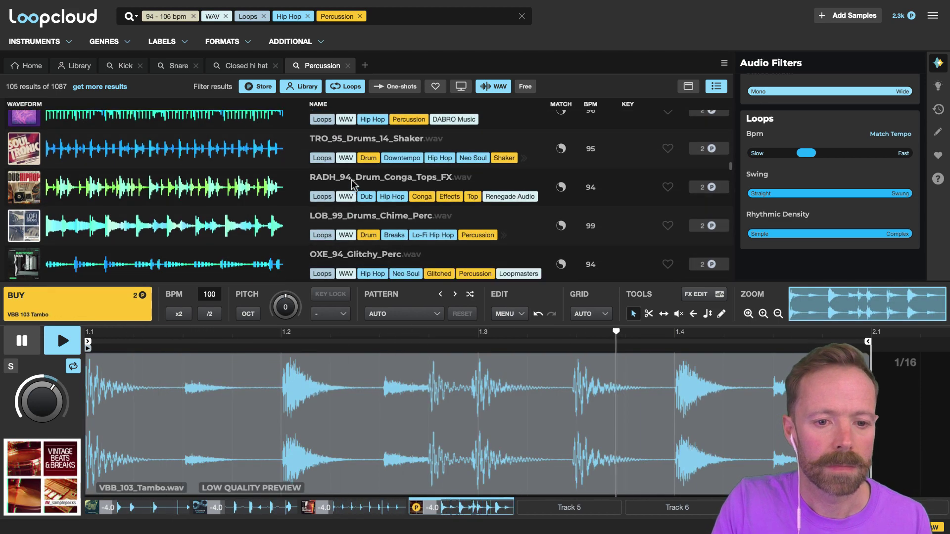
click(353, 190)
scroll(352, 184, down, 1)
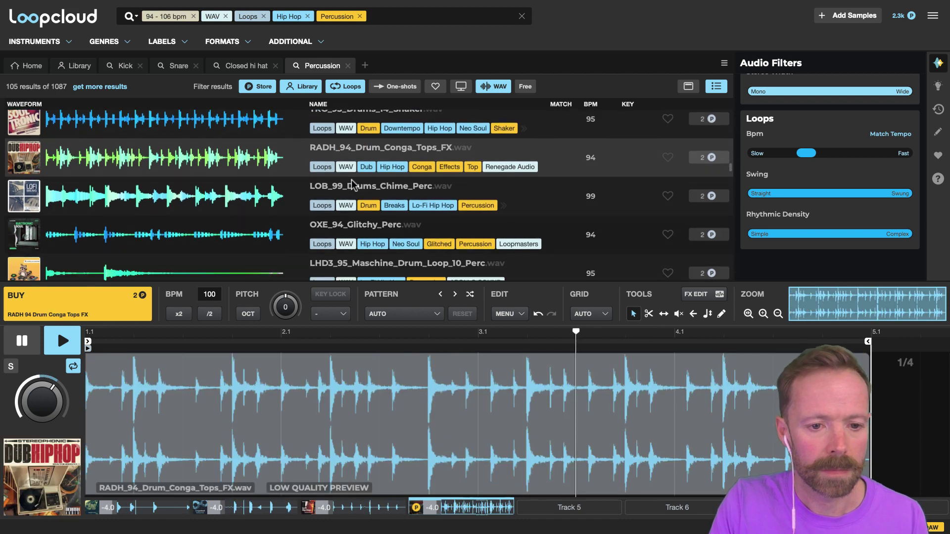
scroll(353, 184, down, 2)
scroll(353, 184, down, 6)
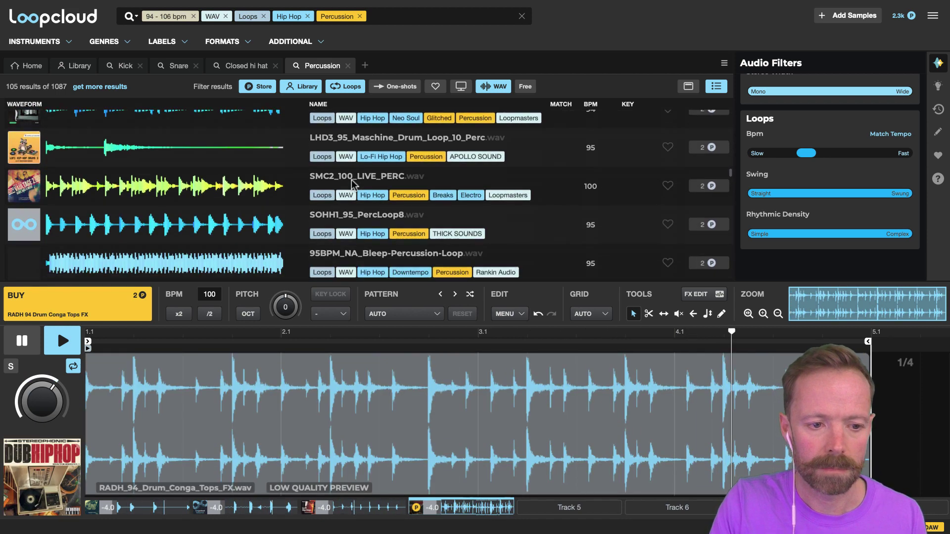
scroll(353, 184, up, 1)
scroll(353, 184, up, 4)
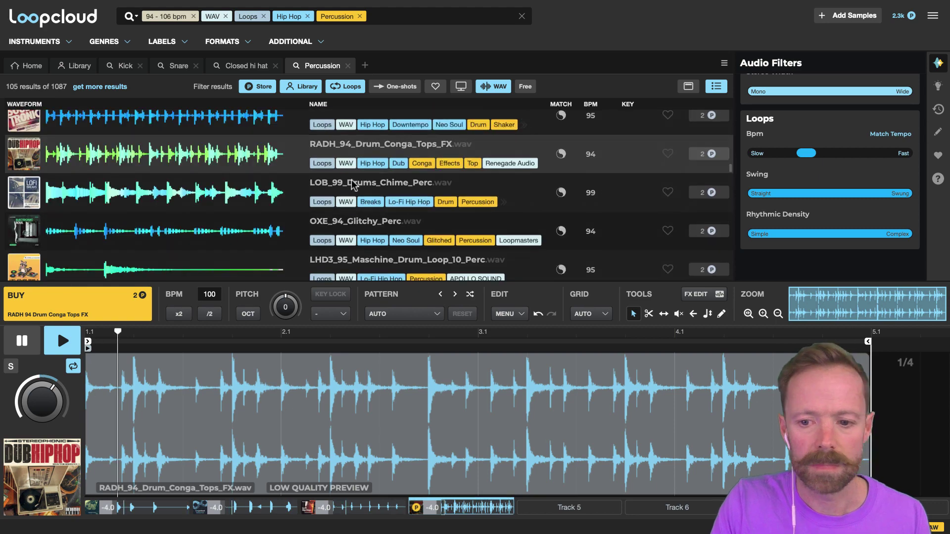
key(space)
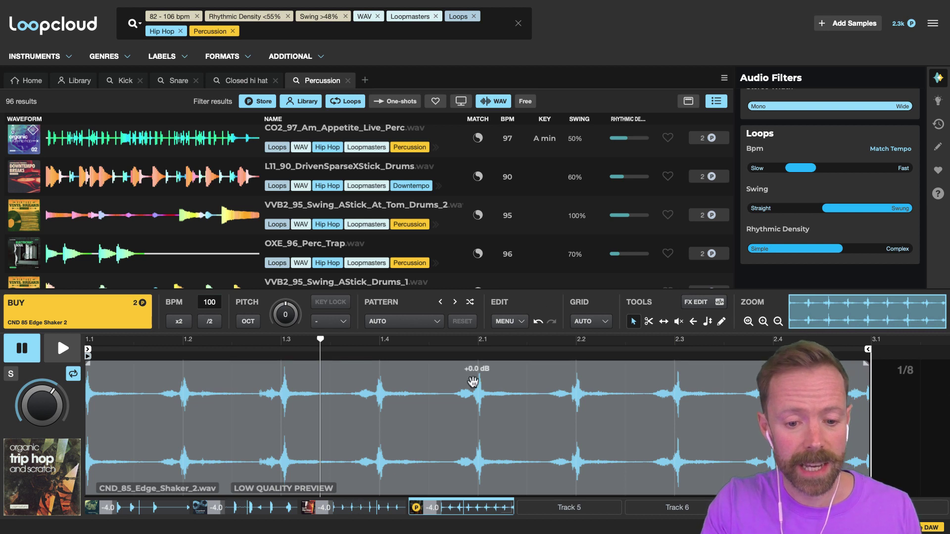
Load the L11_90_DrivenSparseXStick_Drums loop onto the empty Track 5.
click(465, 517)
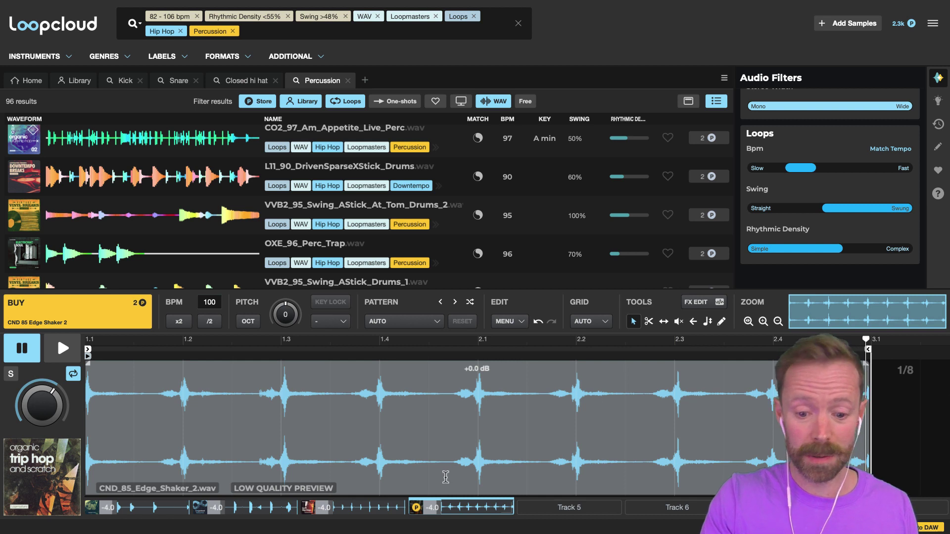
click(573, 512)
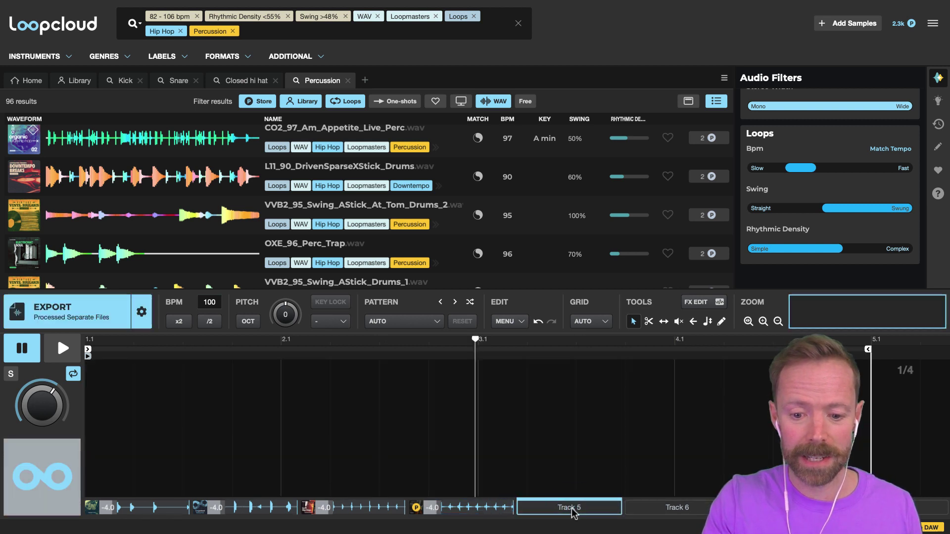
click(311, 172)
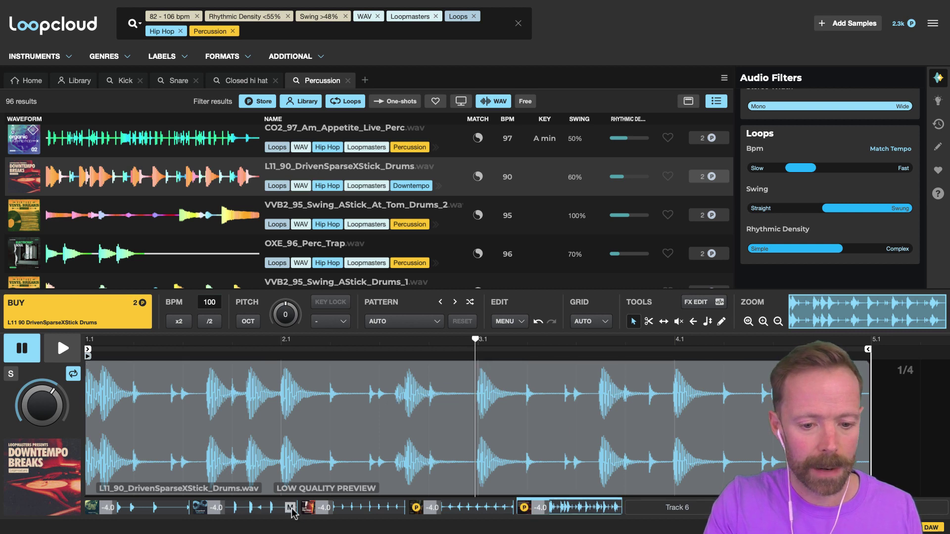
Turn on solo and listen to Tracks 5, 4, 3, 2 and 1 individually, then stop playback.
click(12, 376)
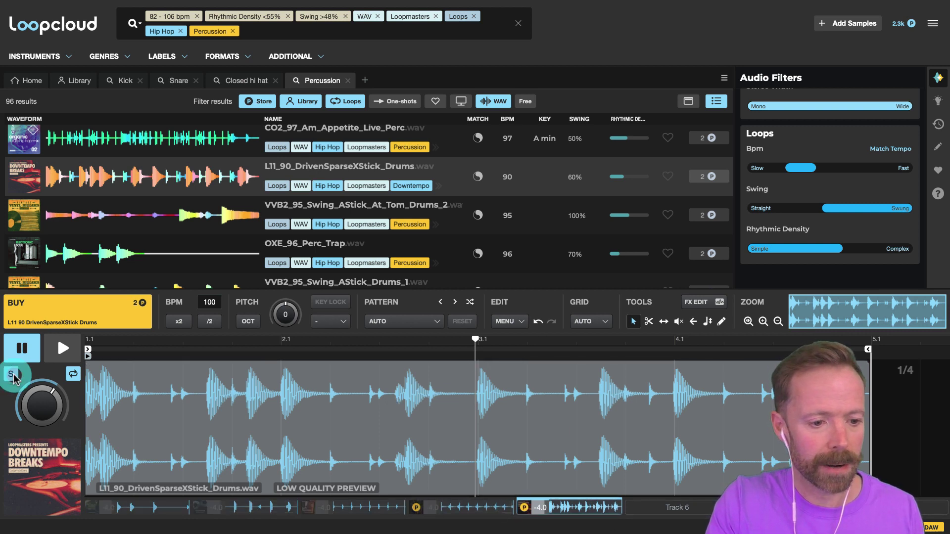
key(space)
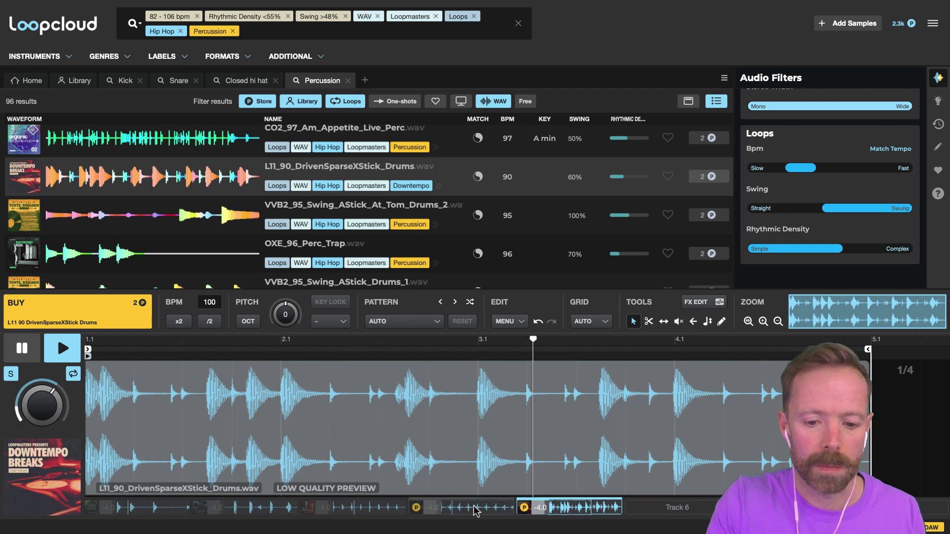
click(470, 510)
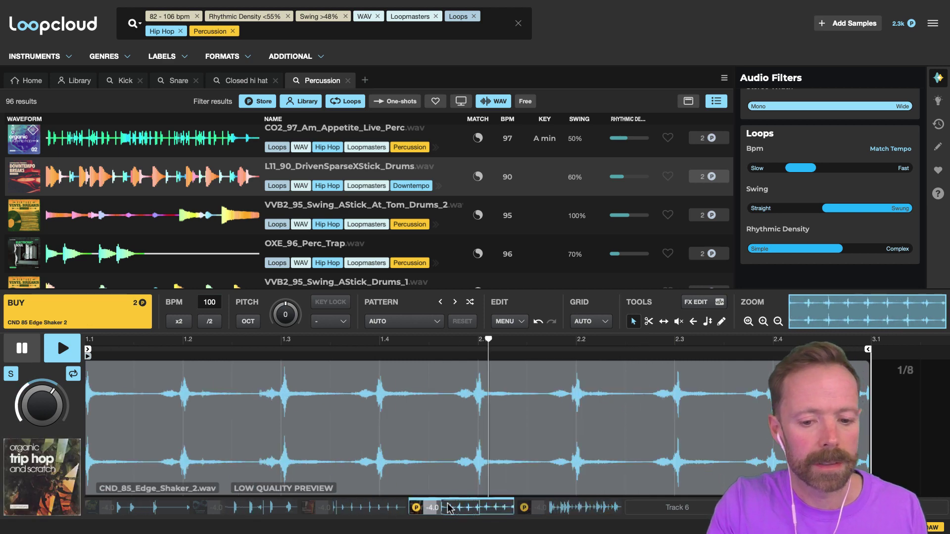
click(362, 507)
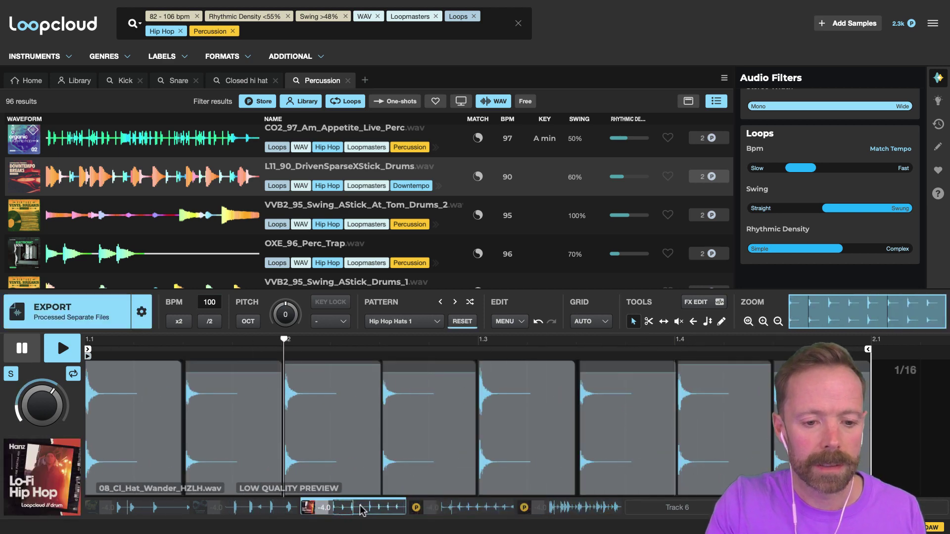
click(238, 508)
click(168, 507)
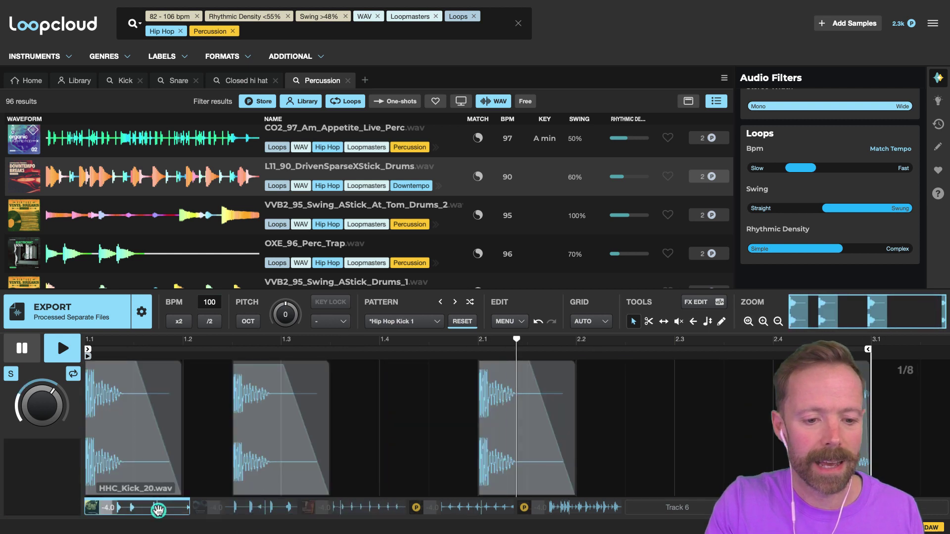
key(space)
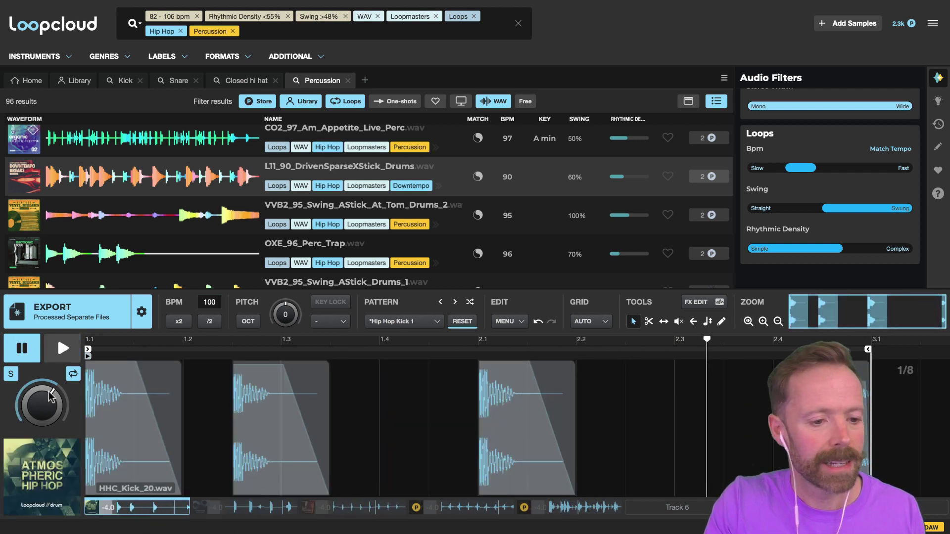
Turn solo off, play all five tracks together briefly, and stop playback.
click(10, 374)
key(space)
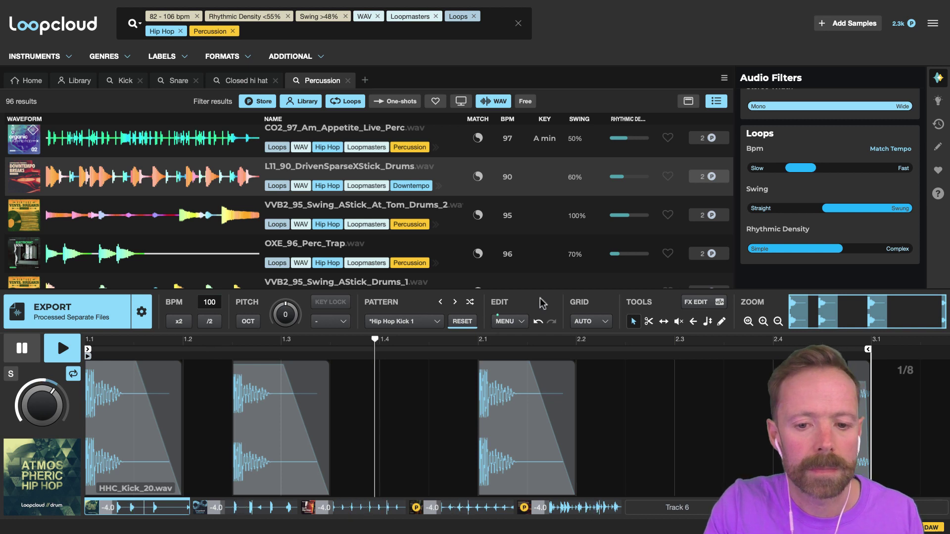
key(space)
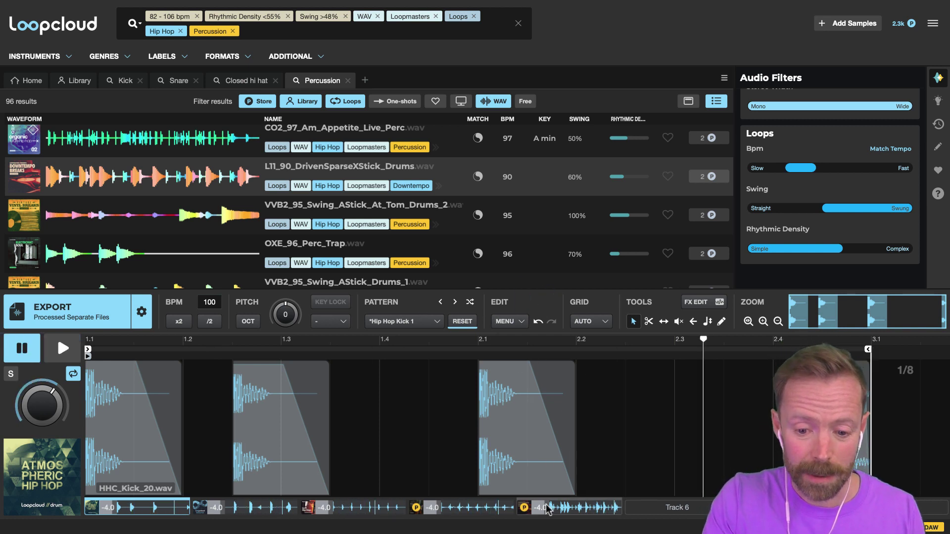
Try lower volume levels for Track 5 during playback, then set it back to -4.0 and stop playback.
click(582, 510)
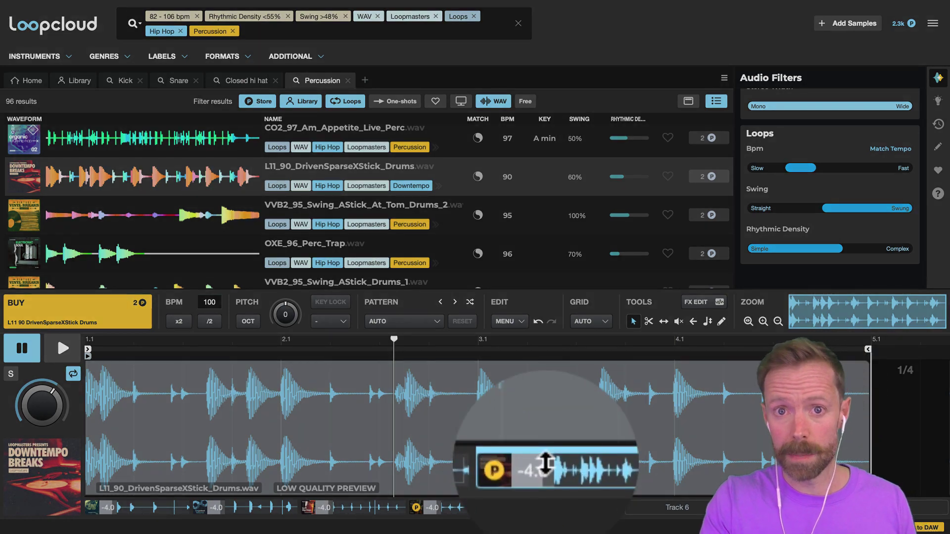
key(space)
drag(545, 470, 543, 500)
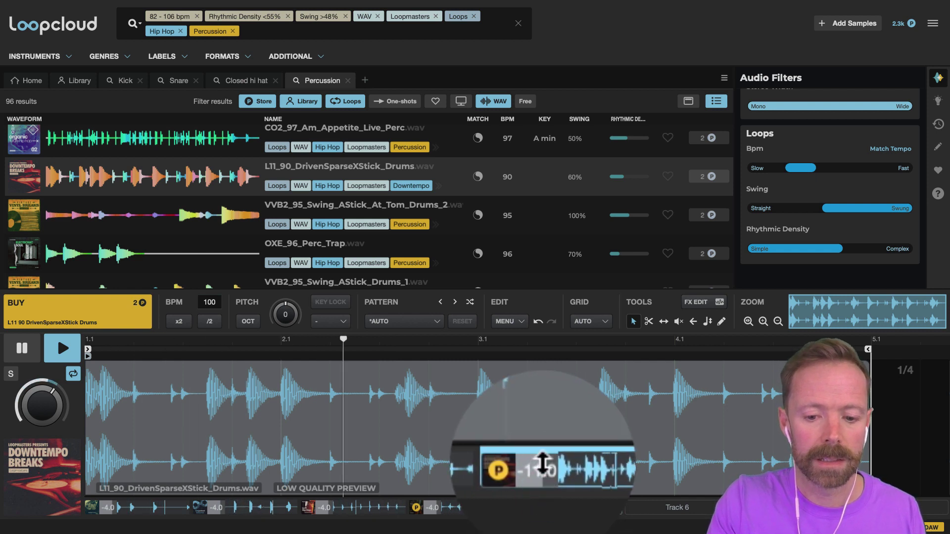
drag(543, 464, 547, 433)
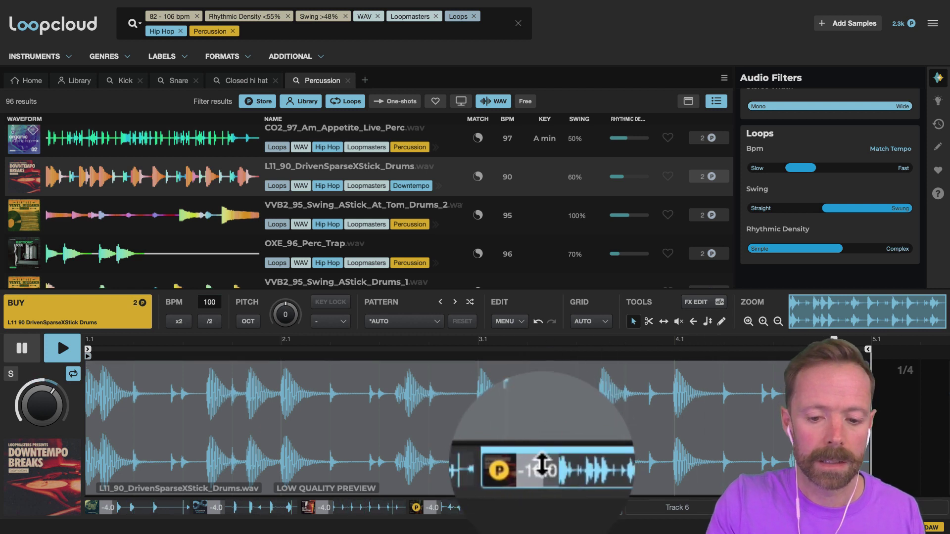
key(space)
drag(542, 463, 542, 439)
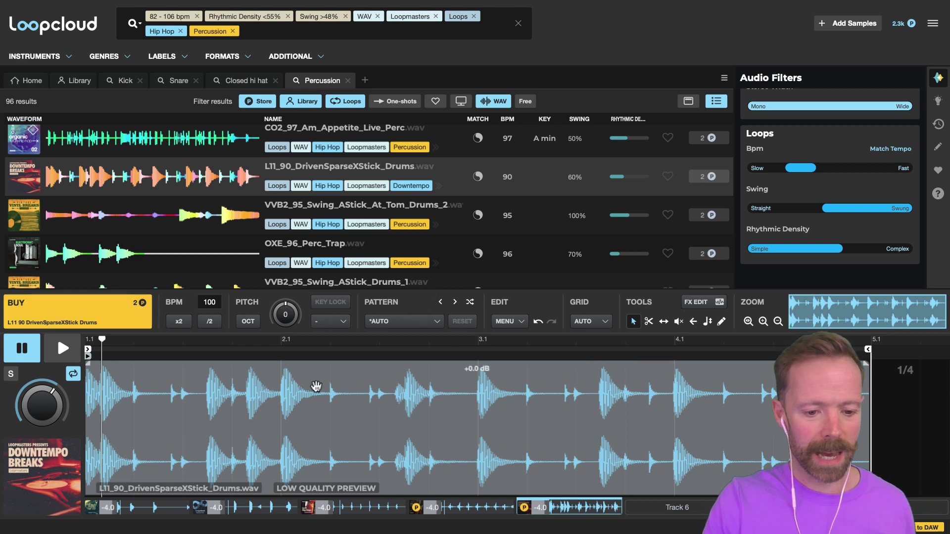
Select the hi-hat track and set the export preference to Current Mix.
click(368, 513)
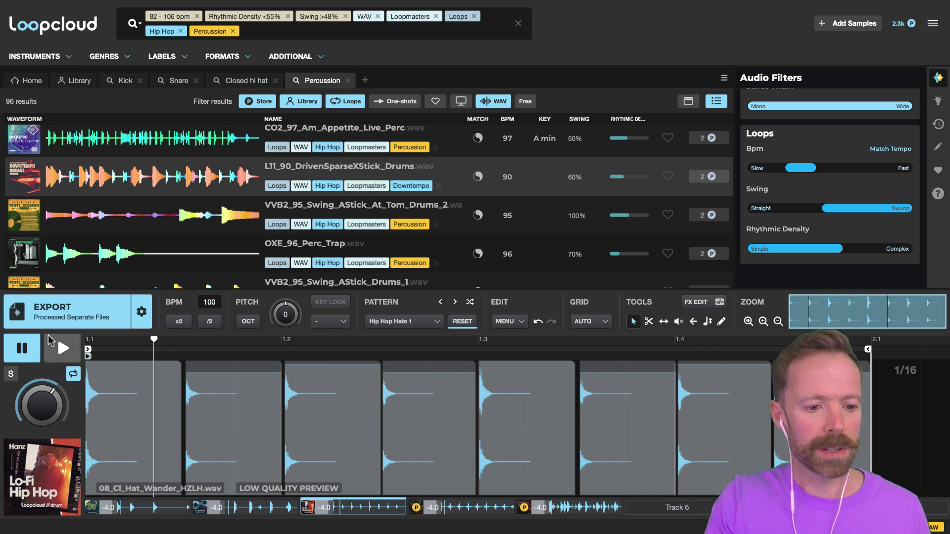
click(142, 313)
click(340, 243)
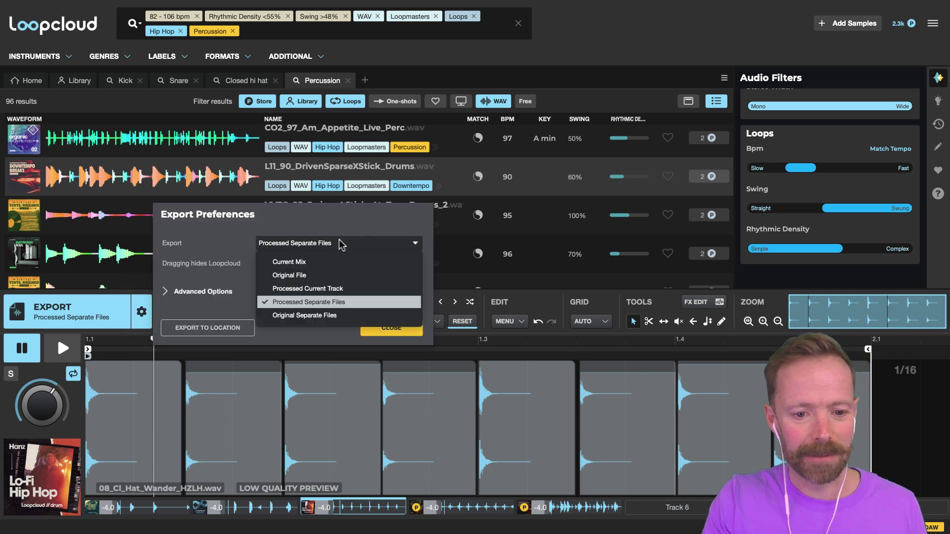
click(303, 262)
click(385, 327)
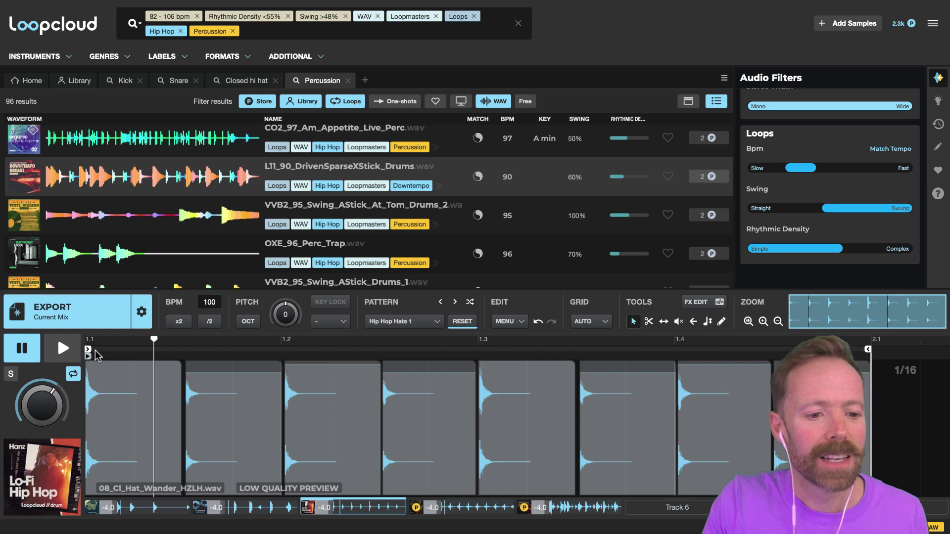
Start the export and buy all unpurchased loops in the session for 4 points.
click(72, 316)
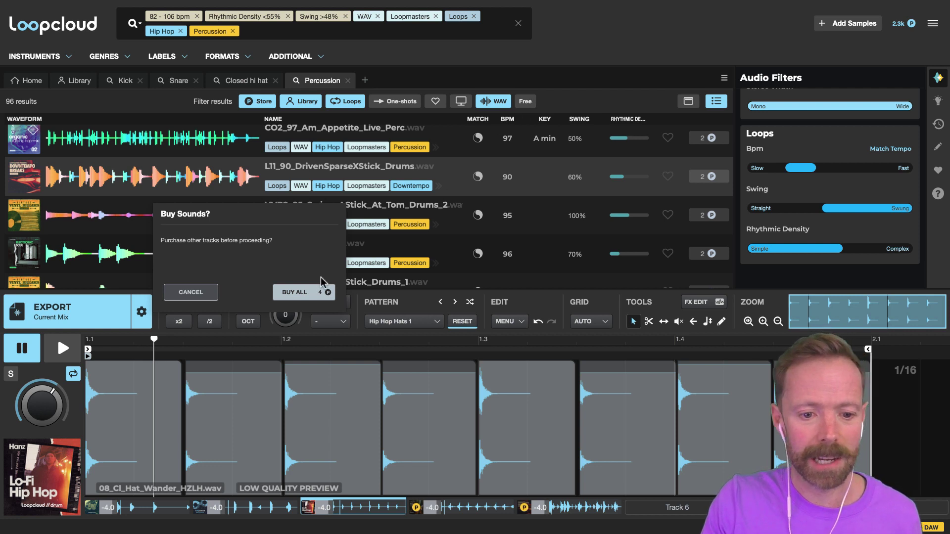
click(303, 292)
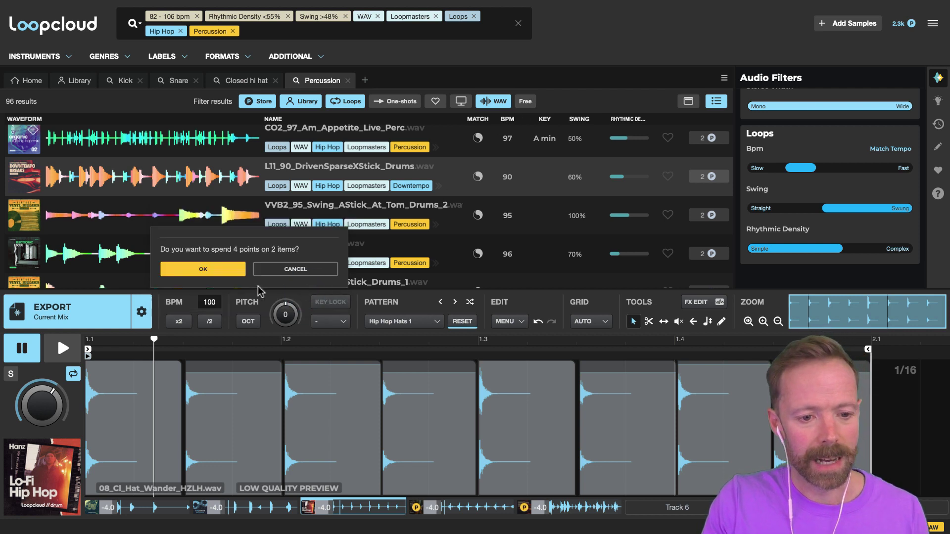
click(203, 269)
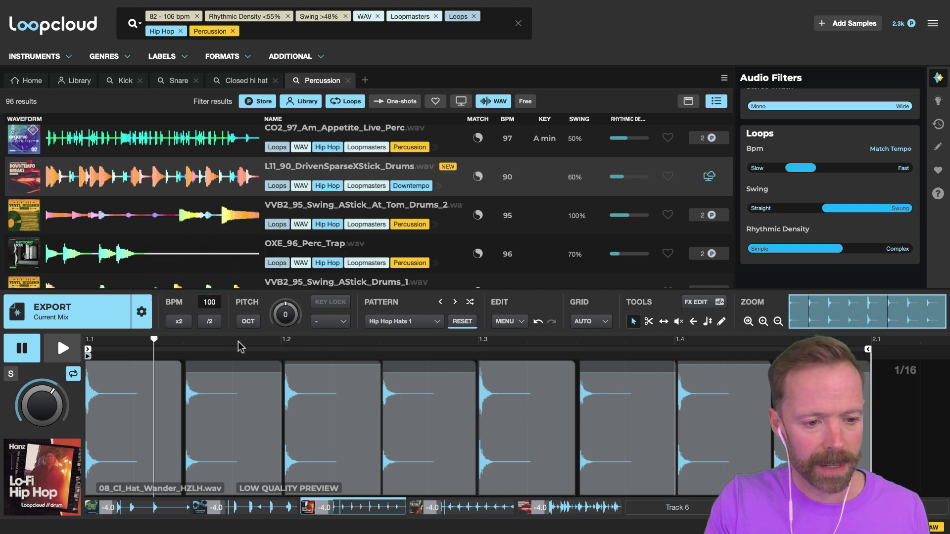
Export the current mix and place it on track 1 at bar 1 of the Ableton Live arrangement.
click(63, 316)
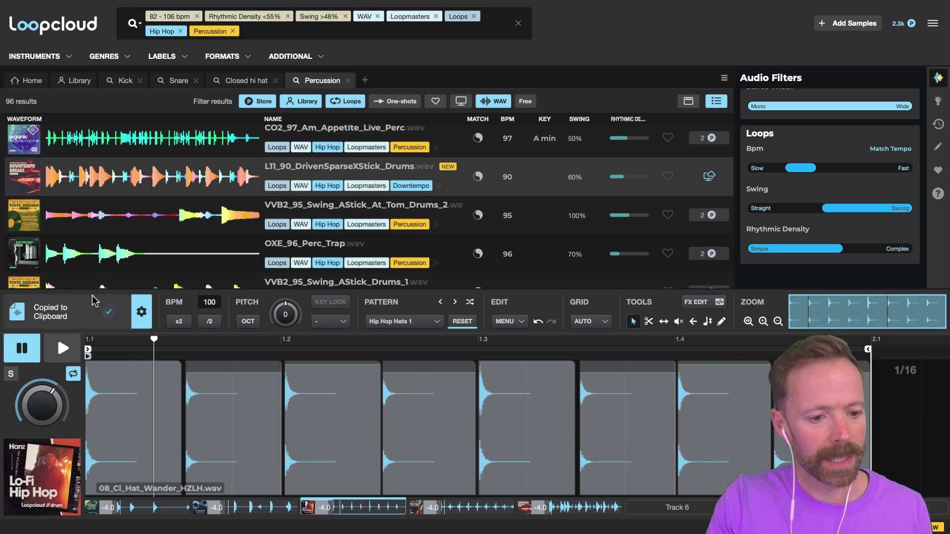
drag(63, 315, 27, 117)
key(super+Tab)
key(super+Tab)
drag(91, 54, 91, 30)
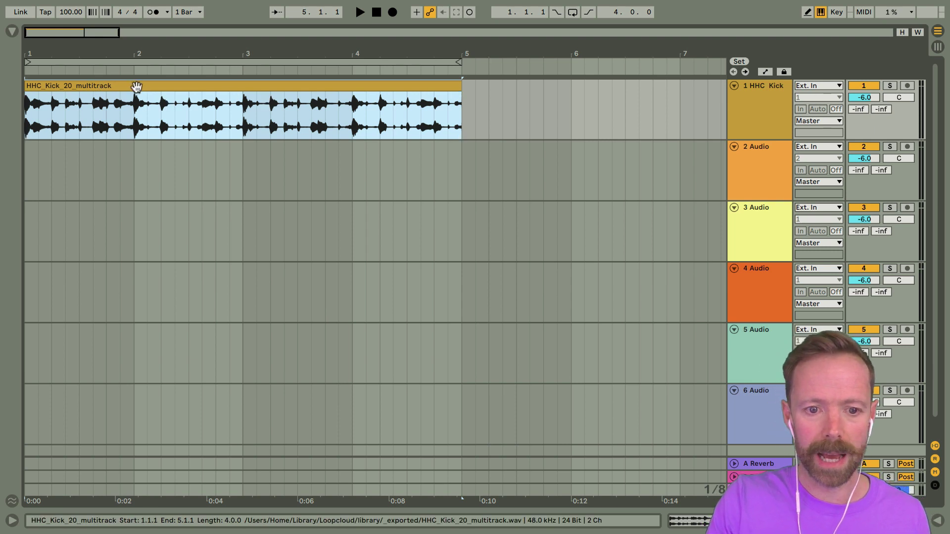
Play the HHC_Kick_20_multitrack clip in the arrangement, then stop playback.
click(87, 87)
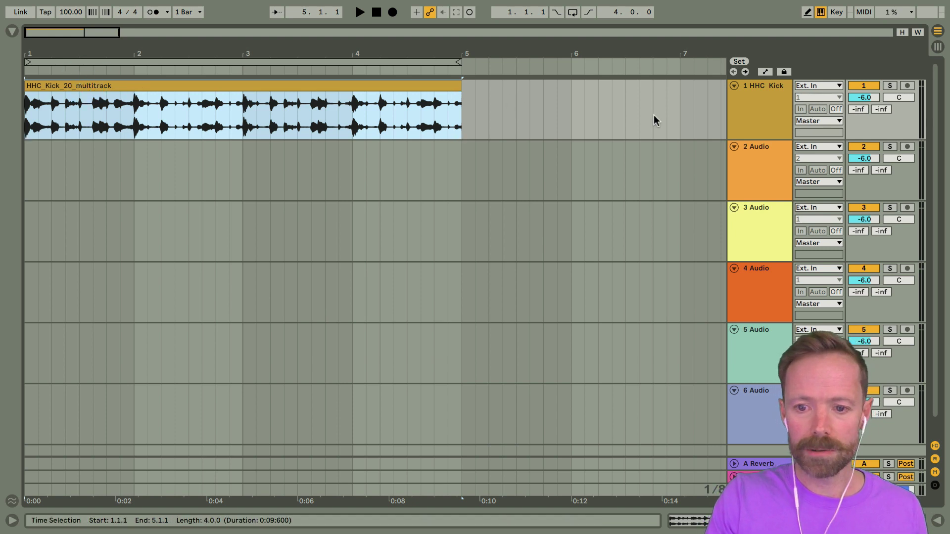
key(space)
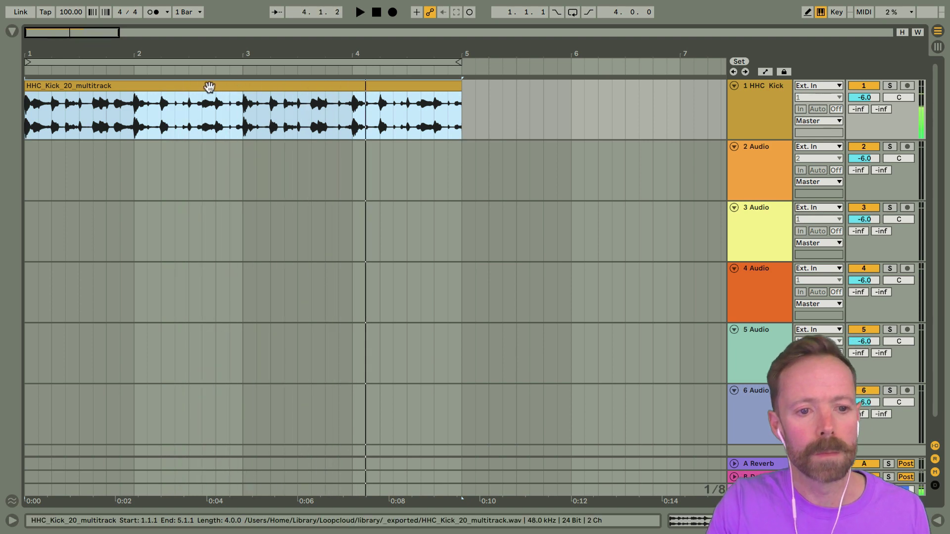
key(space)
click(209, 87)
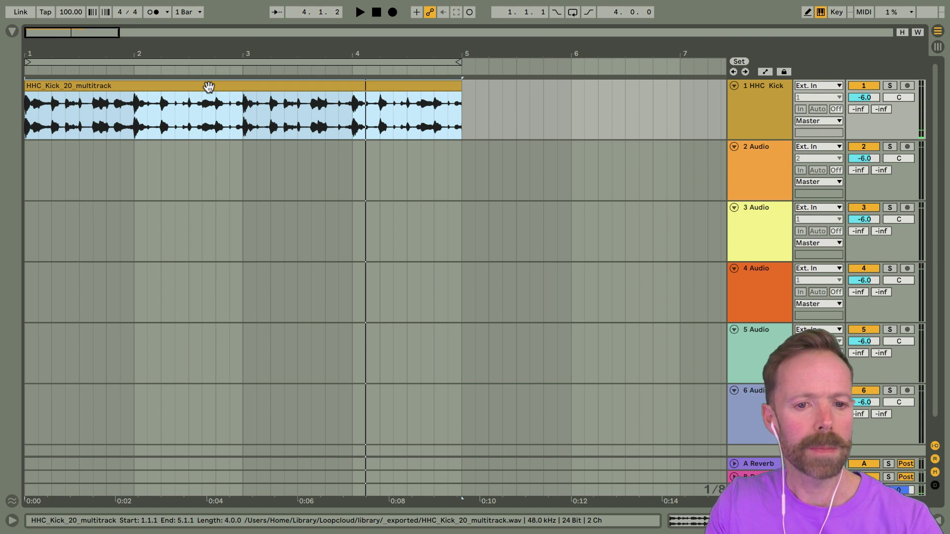
Delete the HHC_Kick_20_multitrack clip from track 1.
click(173, 85)
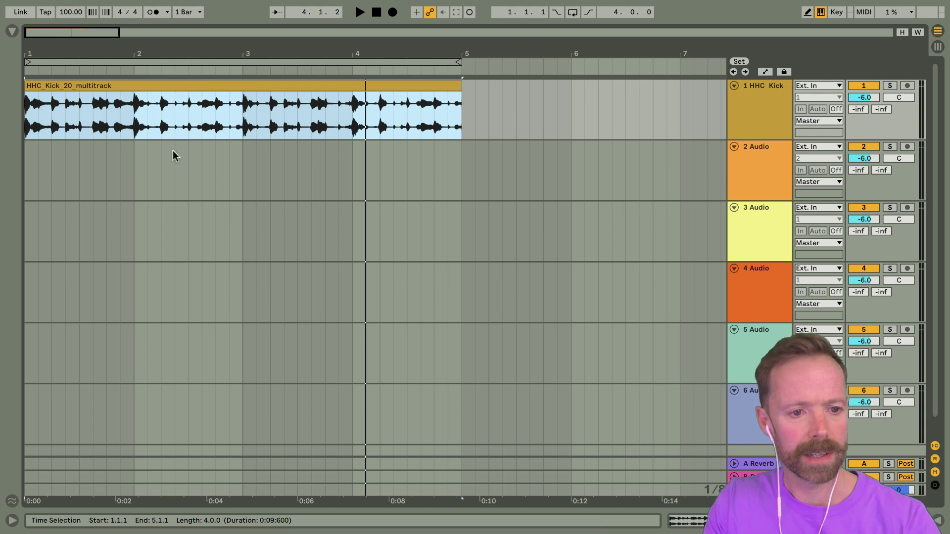
click(187, 162)
click(175, 86)
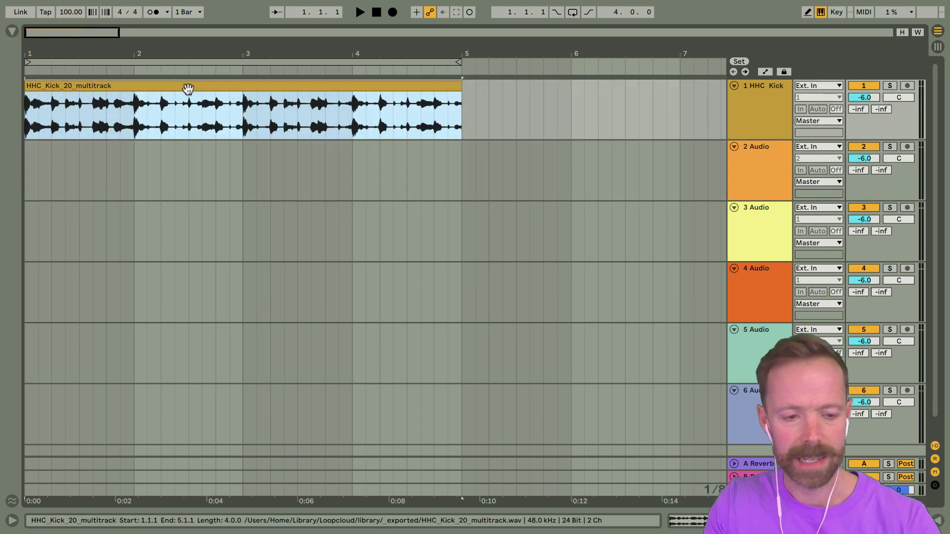
key(Delete)
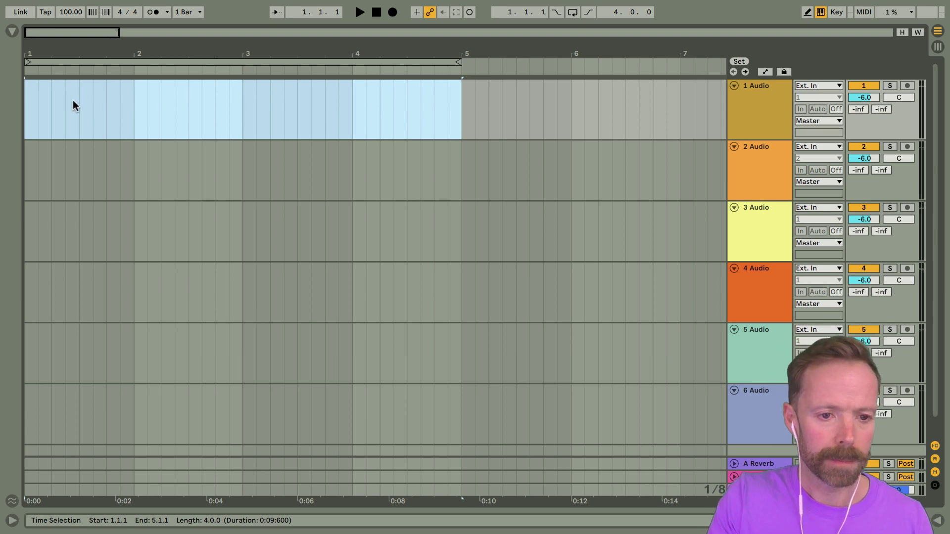
Switch back to Loopcloud and look over the patterns on the kick, snare and hi-hat tracks.
key(super+Tab)
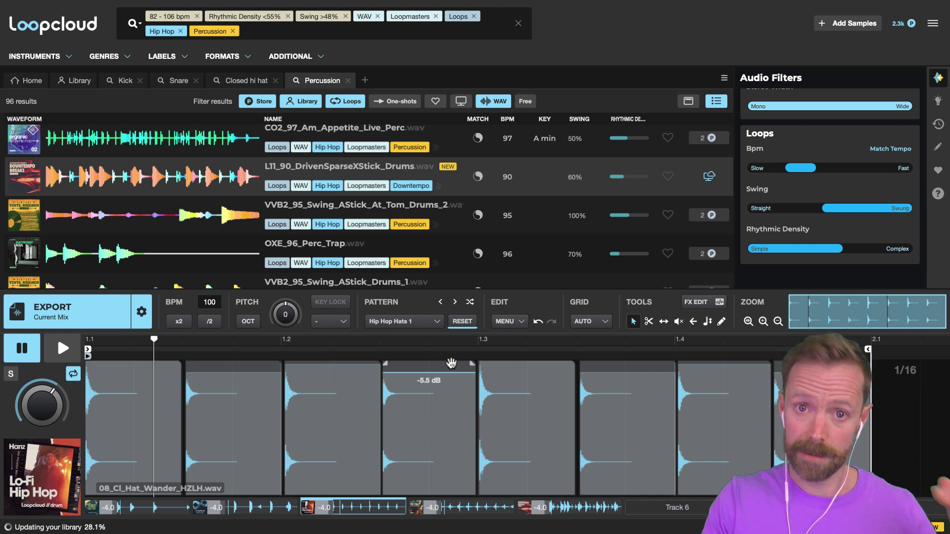
click(142, 508)
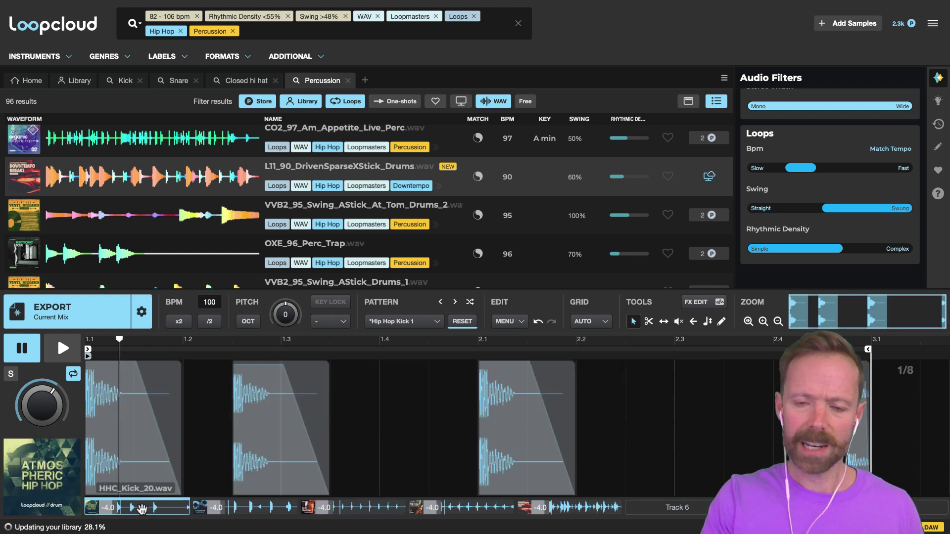
click(258, 507)
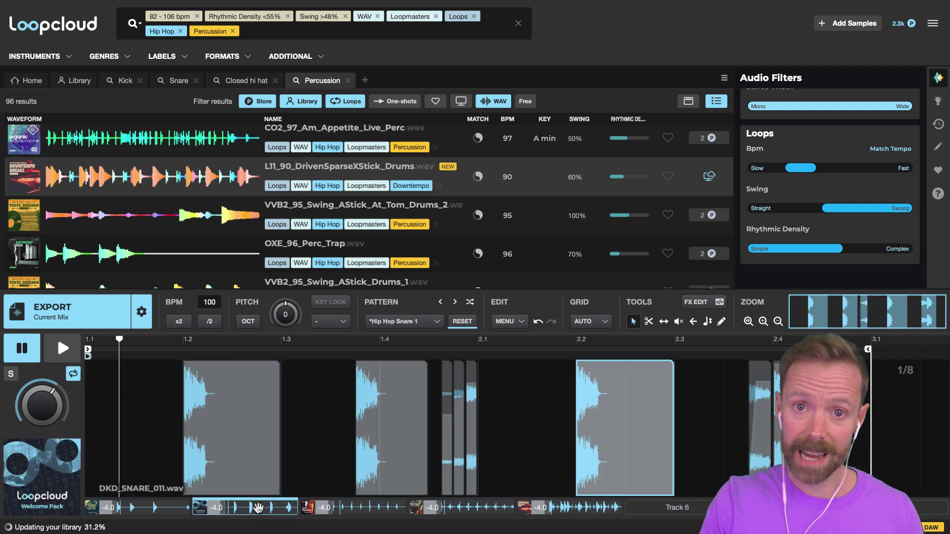
click(381, 512)
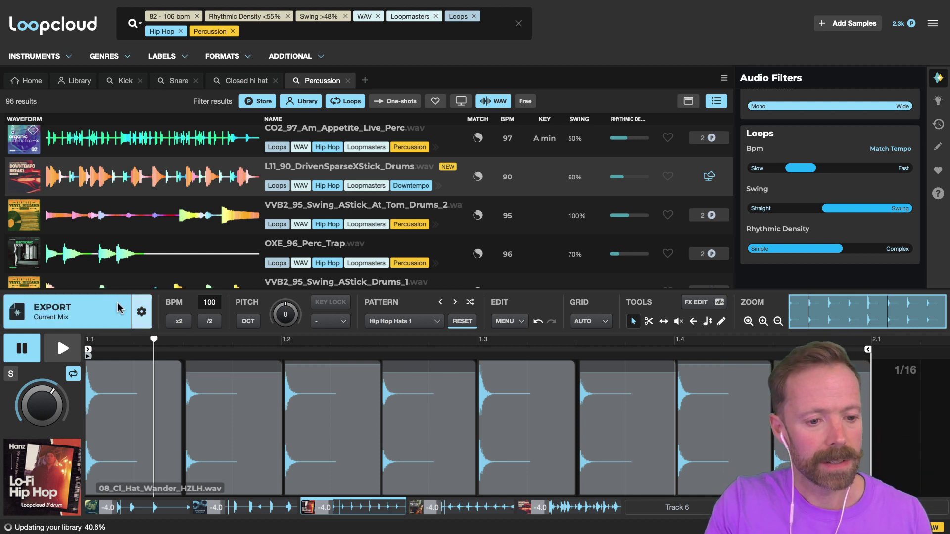
Set the export preference to Processed Separate Files.
click(142, 311)
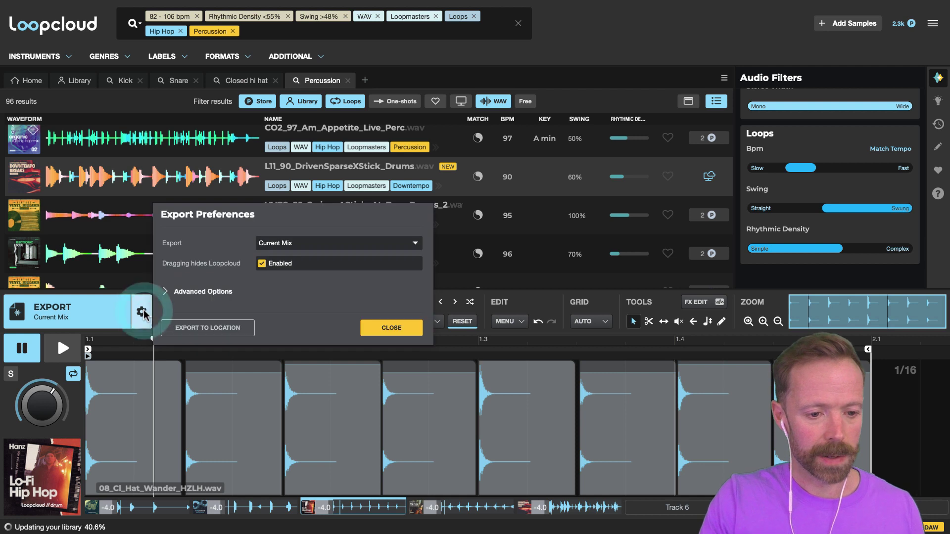
click(300, 244)
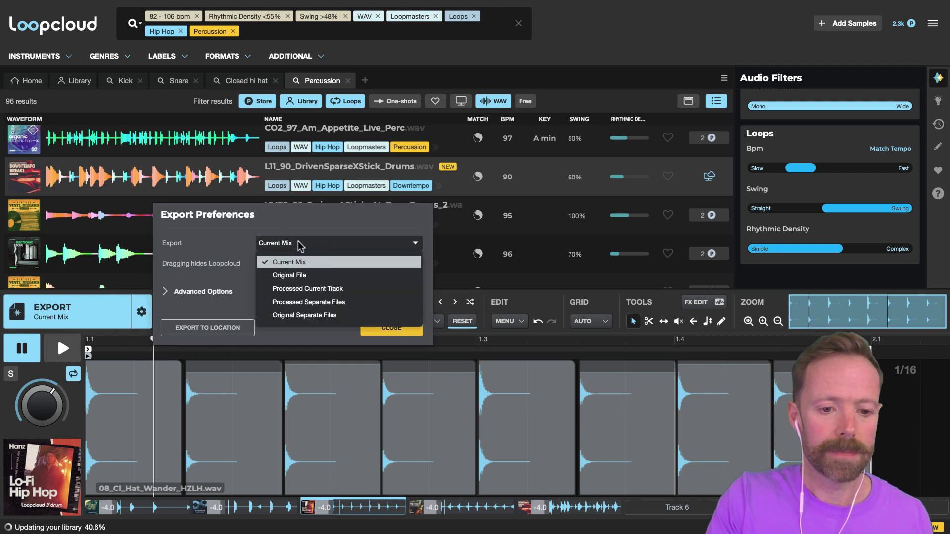
click(356, 302)
click(401, 331)
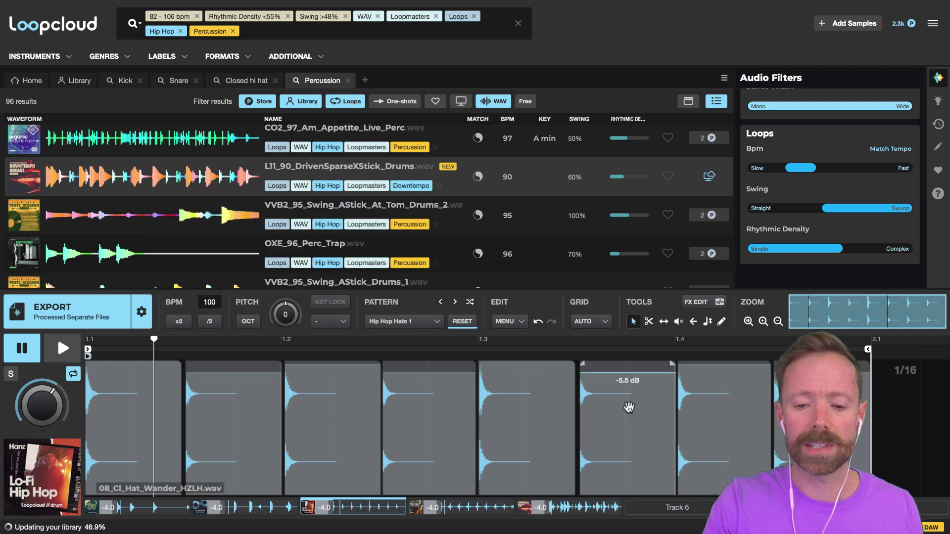
Compare the lengths of the kick, snare and hi-hat tracks before exporting, ending on the kick track.
click(165, 507)
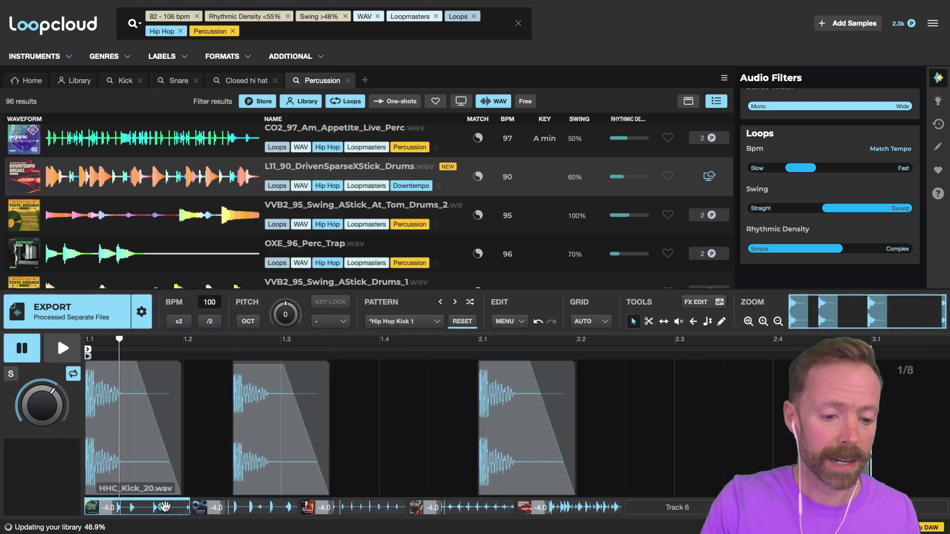
click(243, 507)
click(352, 508)
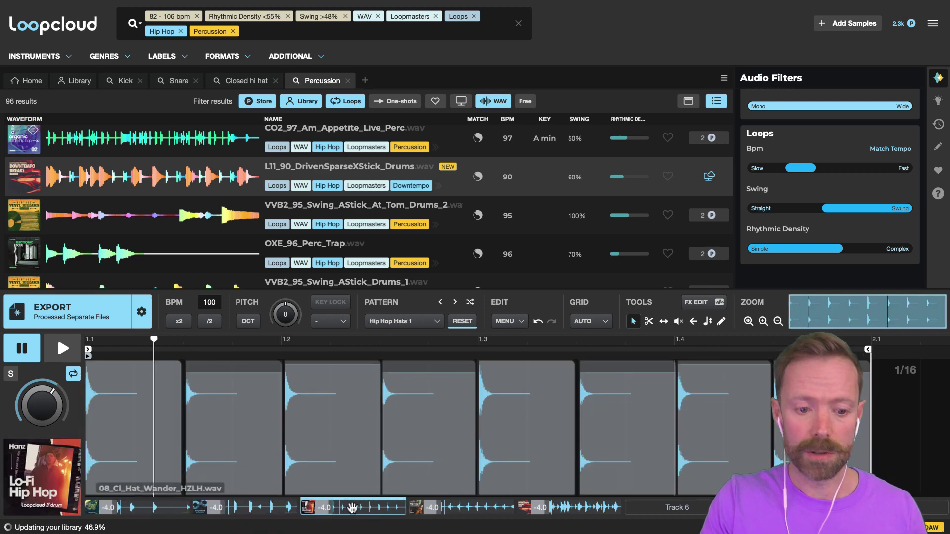
click(154, 508)
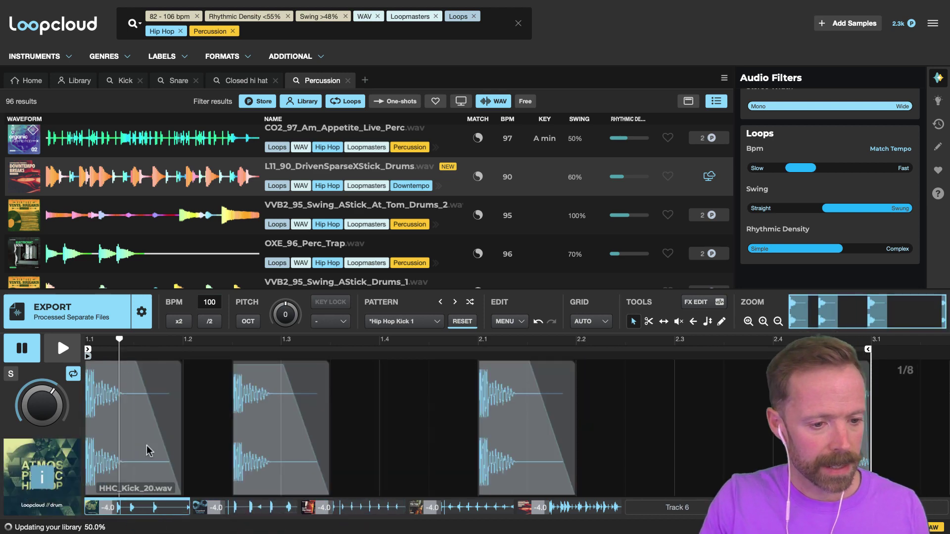
Export the five processed tracks to Ableton Live as separate clips on audio tracks 1 to 5, all starting at bar 1.
click(74, 312)
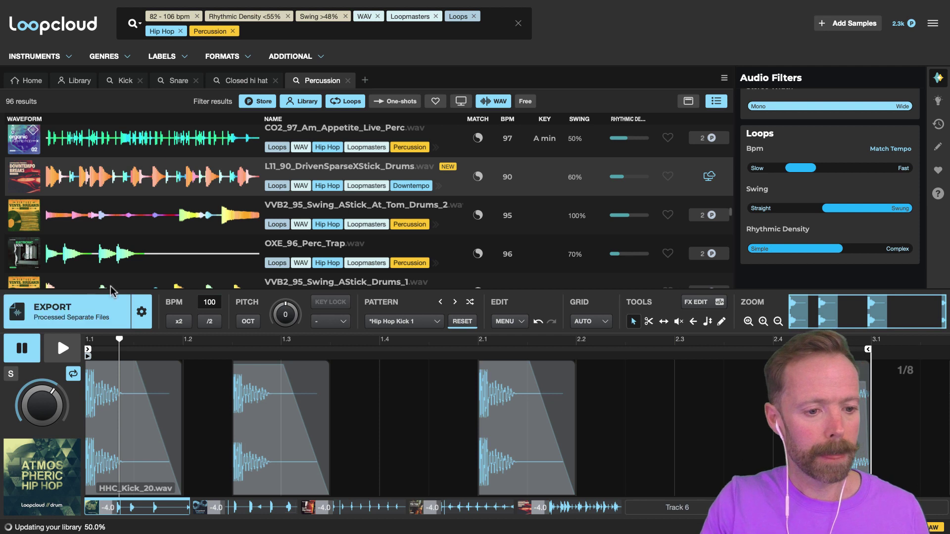
drag(113, 297, 32, 116)
key(super+Tab)
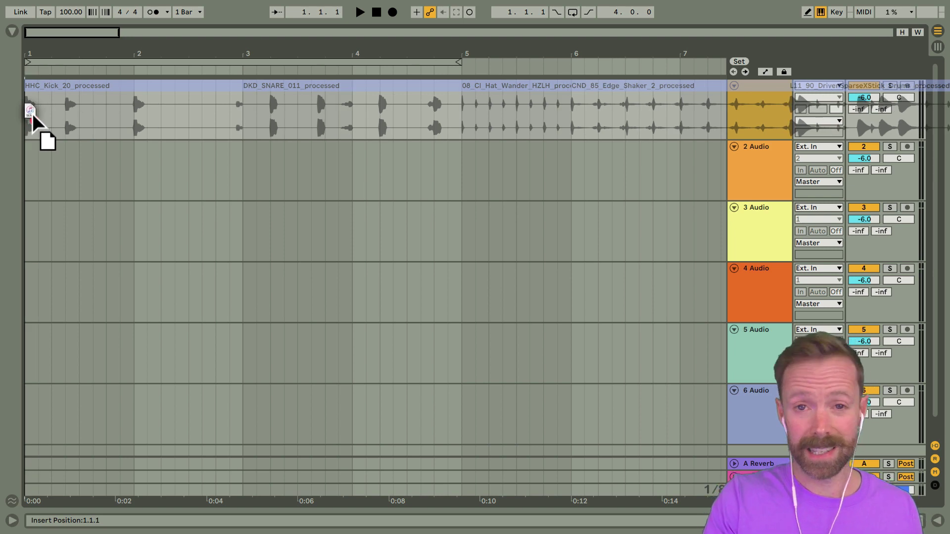
drag(32, 118, 27, 116)
key(super)
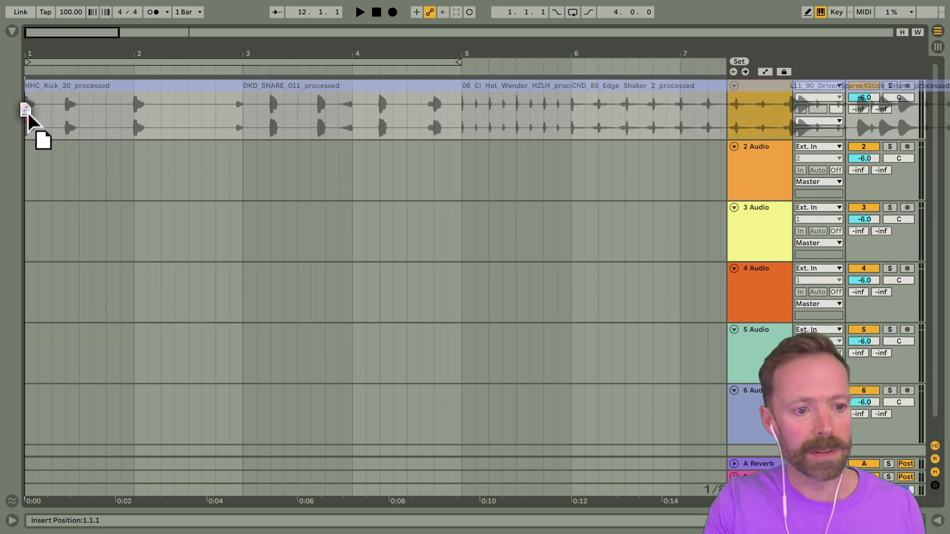
drag(28, 116, 28, 116)
key(super)
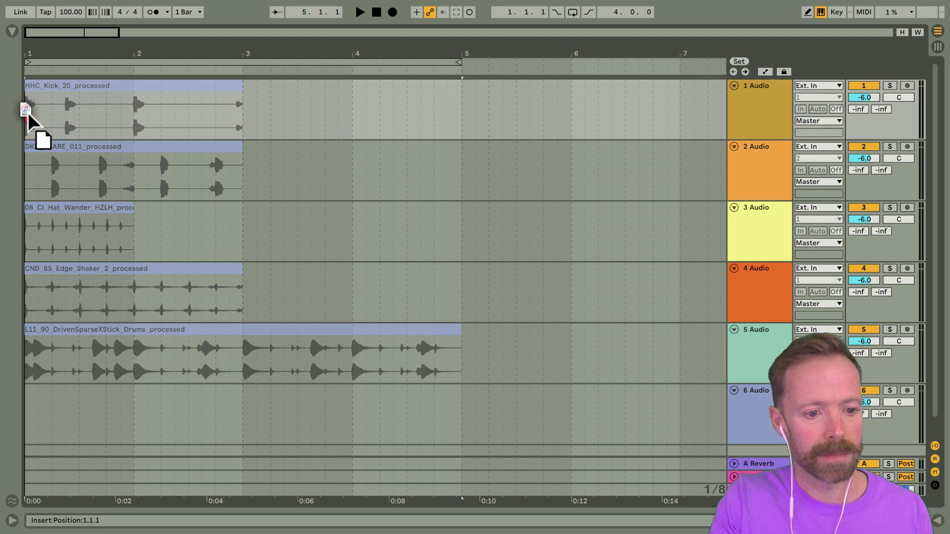
drag(28, 115, 28, 115)
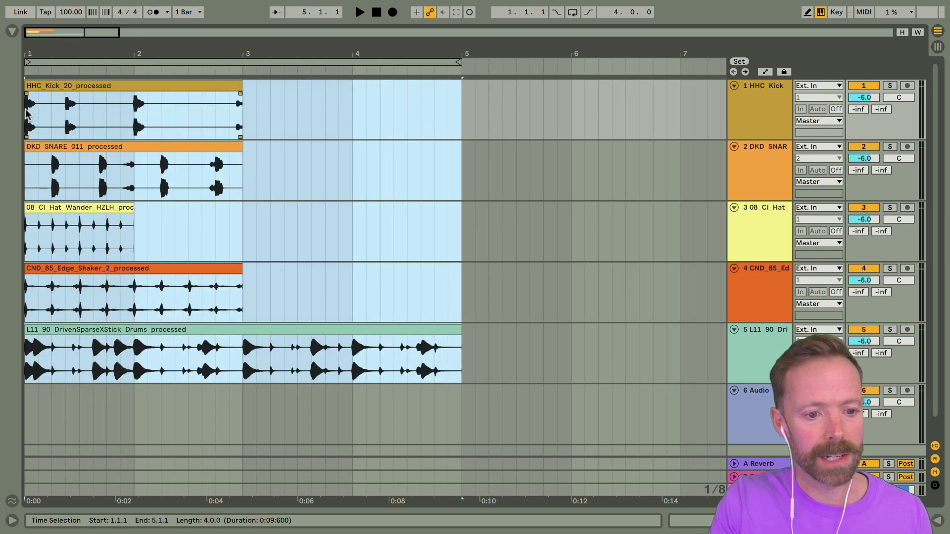
click(250, 257)
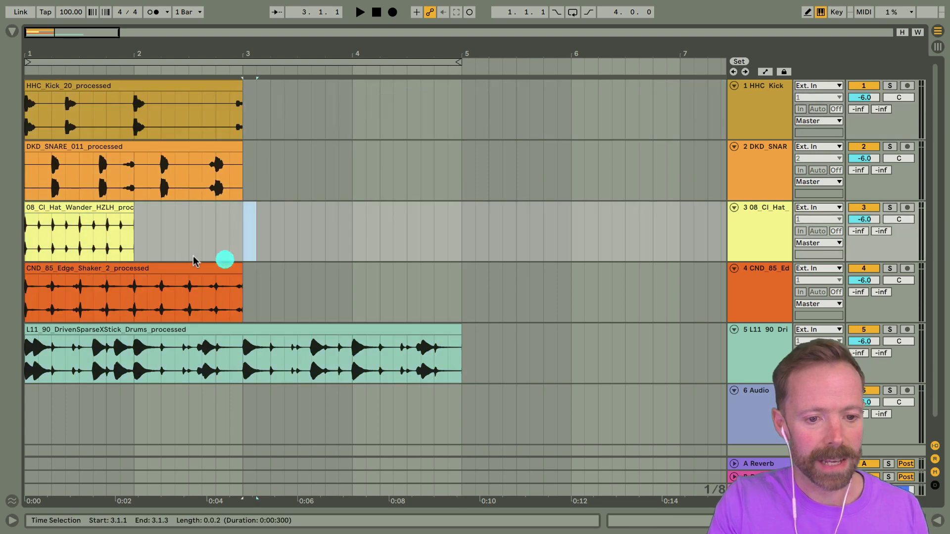
mouse_move(93, 60)
mouse_down()
mouse_move(95, 70)
mouse_move(106, 63)
mouse_up()
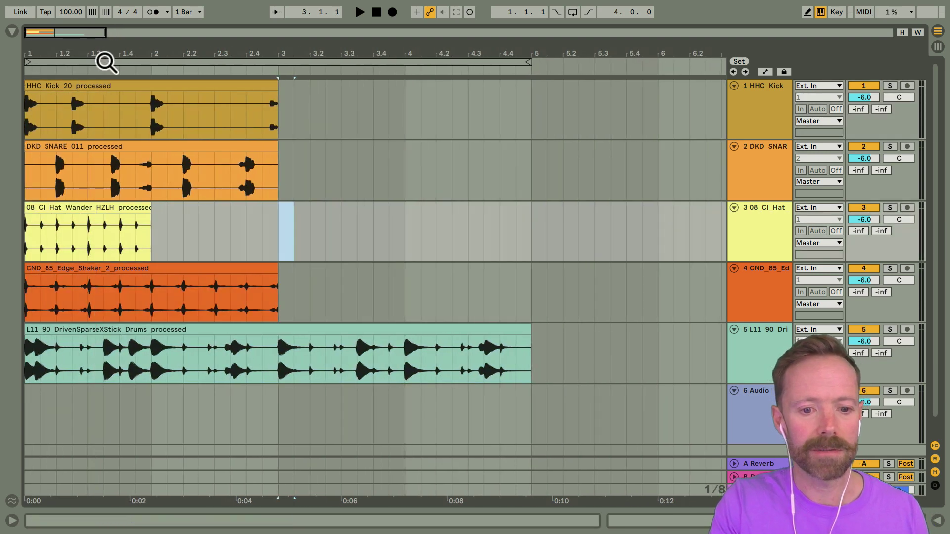
Check the lengths of the DrivenSparseXStick drum loop, kick, snare and shaker clips in the arrangement.
click(145, 331)
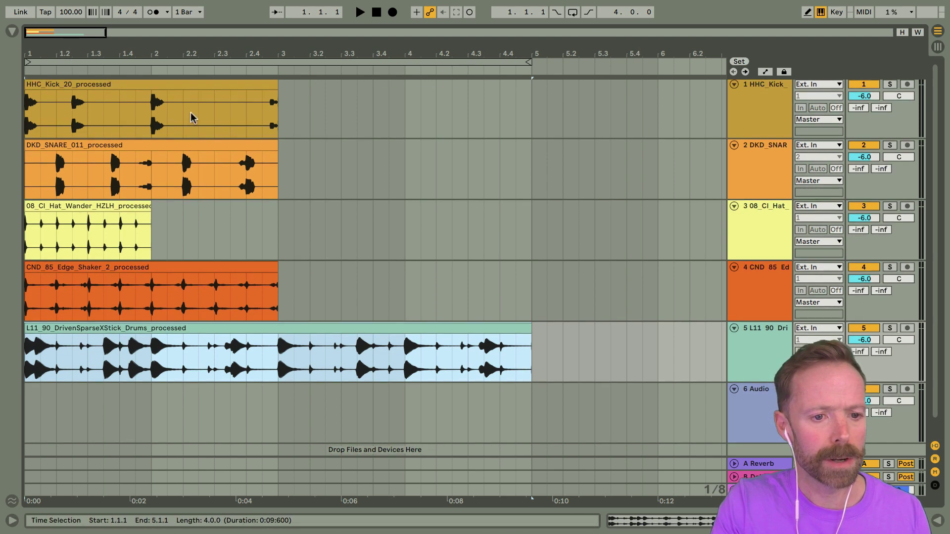
click(188, 86)
click(191, 146)
click(195, 266)
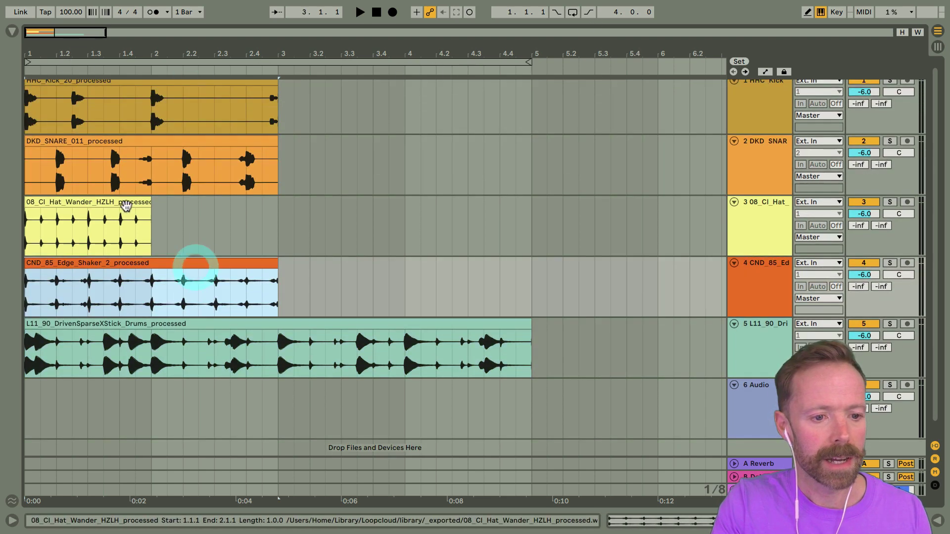
Duplicate the one-bar hi-hat clip so that it also fills bar 2.
click(137, 205)
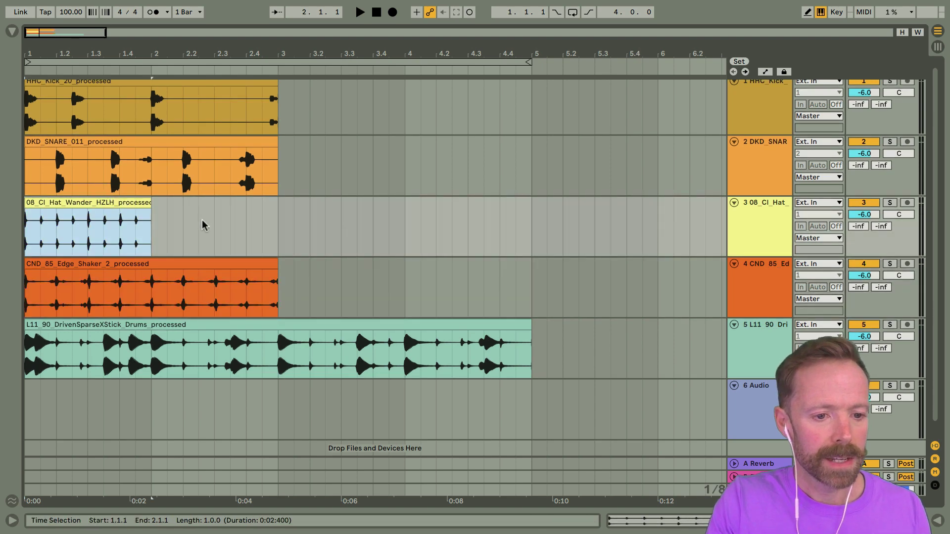
click(171, 205)
click(108, 201)
key(ctrl+d)
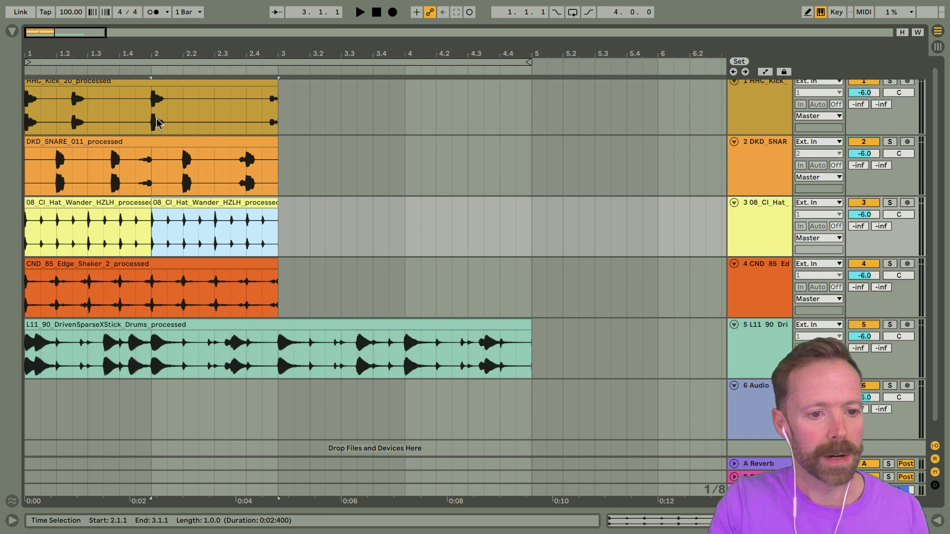
Duplicate the first two bars of the kick, snare, hi-hat and shaker tracks into bars 3 and 4.
click(322, 144)
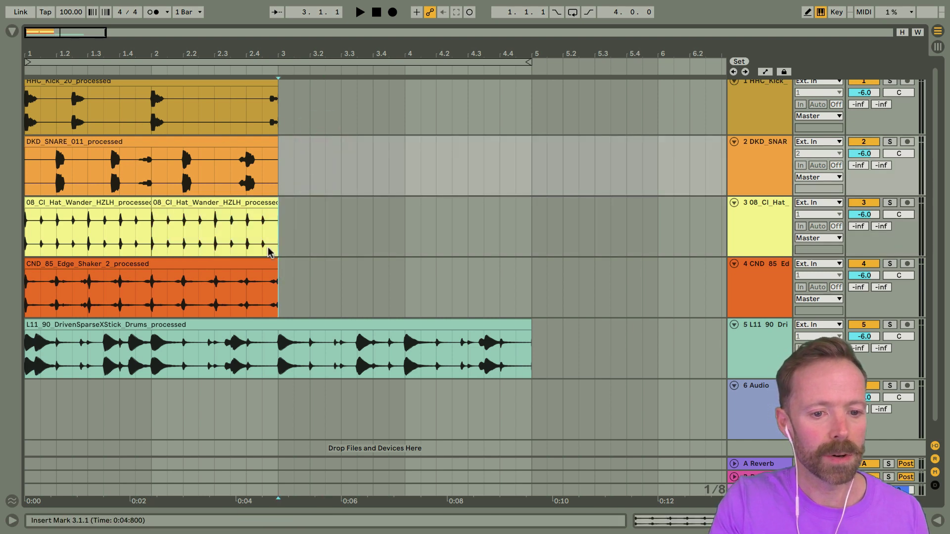
drag(274, 261, 27, 94)
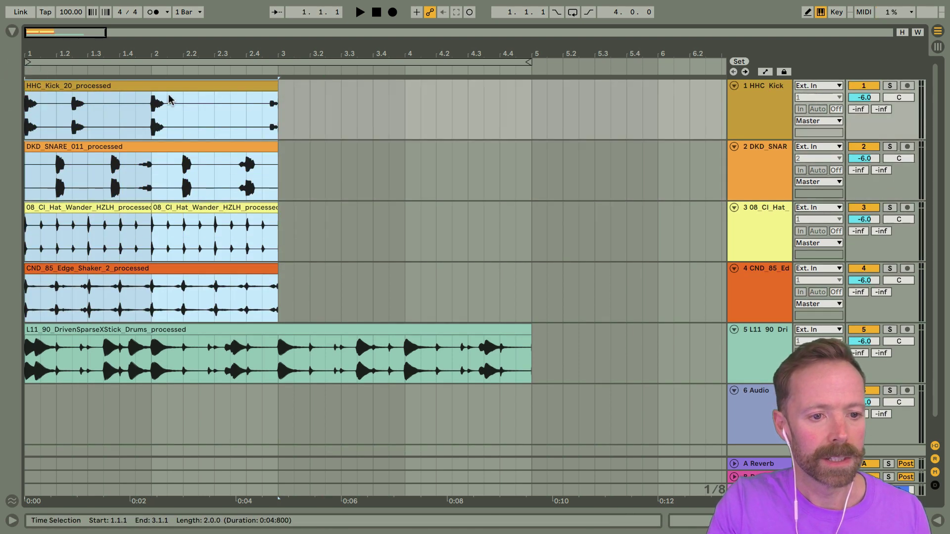
key(ctrl+d)
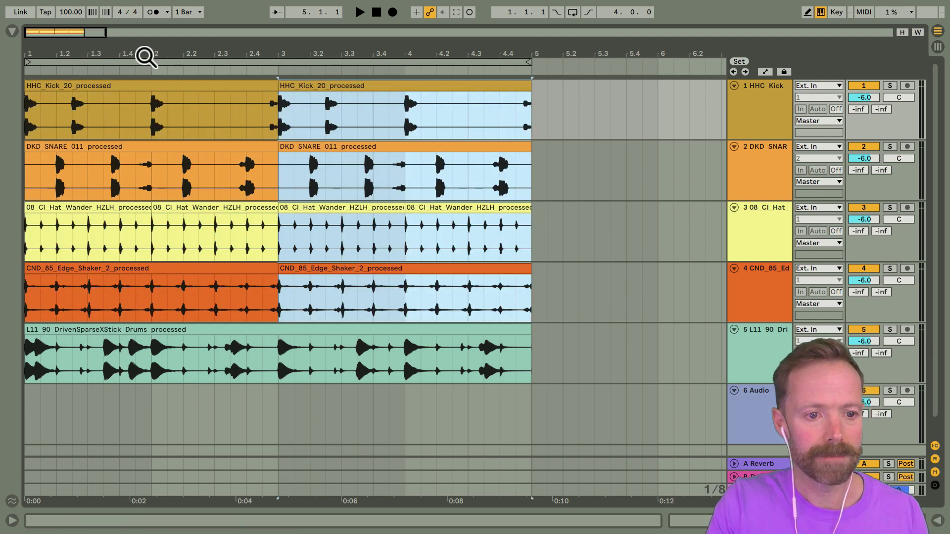
Turn on looping for the four-bar range from bar 1 to bar 5 and play back all five tracks together.
mouse_move(144, 57)
mouse_down()
mouse_move(166, 74)
mouse_move(180, 55)
mouse_move(161, 57)
mouse_up()
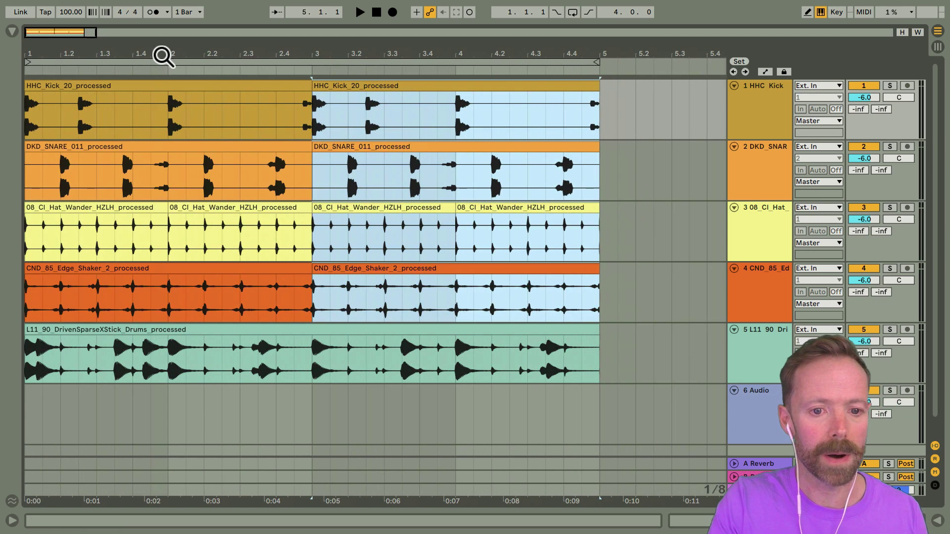
click(267, 62)
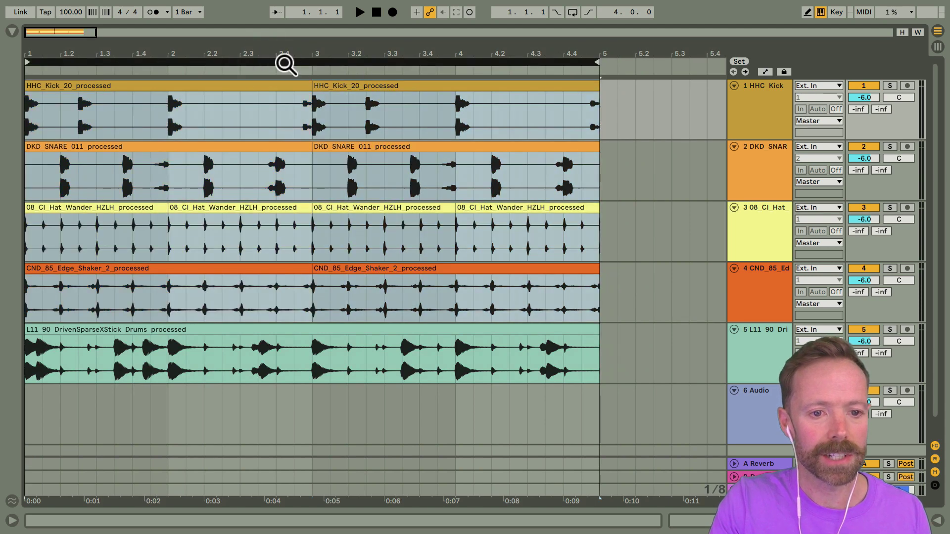
click(572, 15)
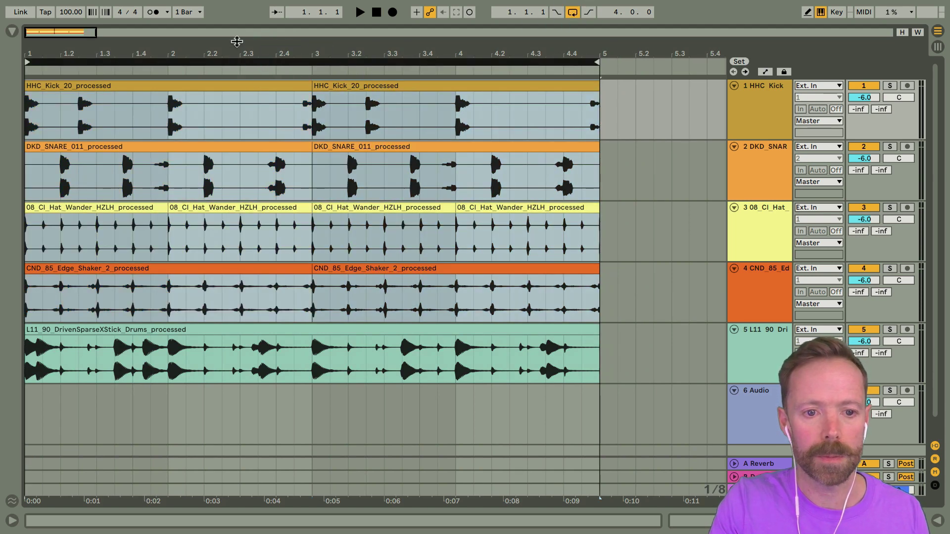
mouse_move(256, 57)
mouse_down()
mouse_move(265, 75)
mouse_move(270, 55)
mouse_up()
key(space)
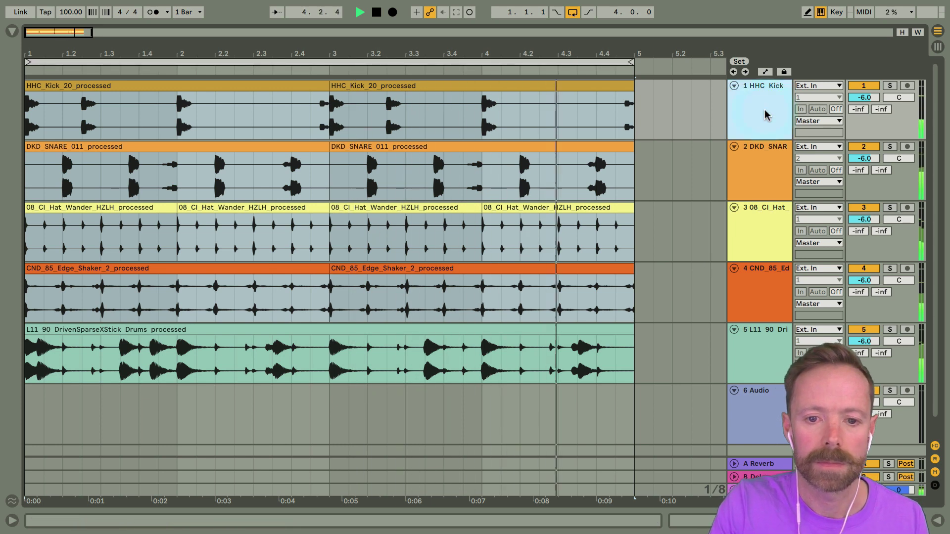
click(754, 195)
key(space)
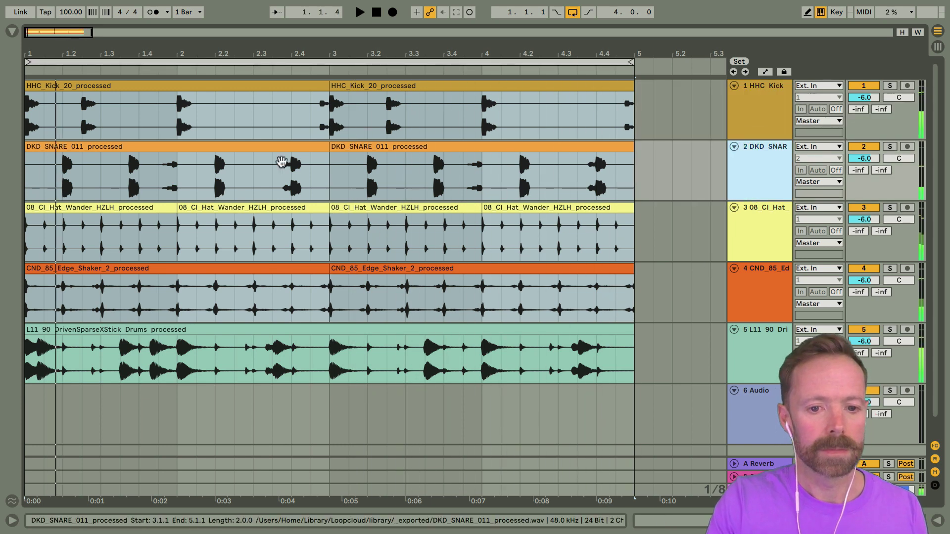
Play the loop while soloing the kick, snare, hi-hat, shaker and drum loop tracks one after another.
click(761, 107)
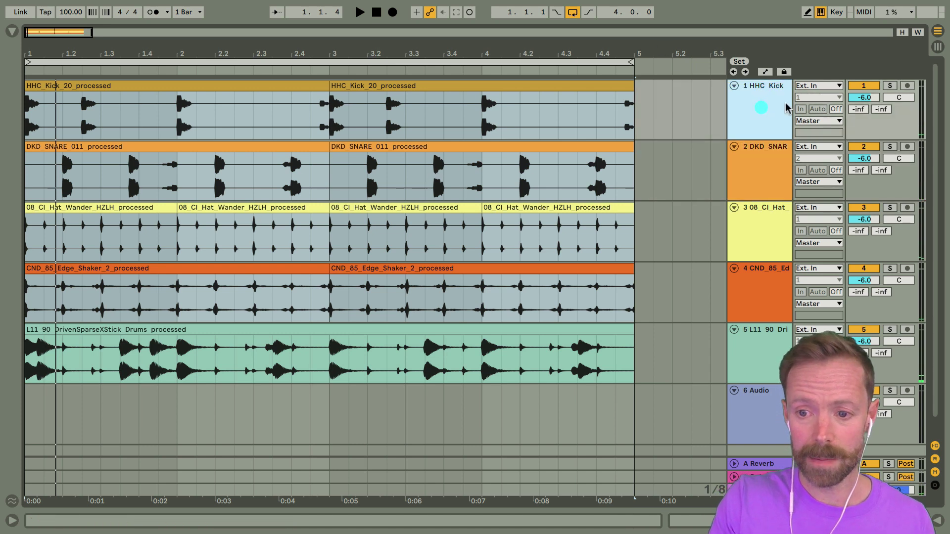
click(890, 86)
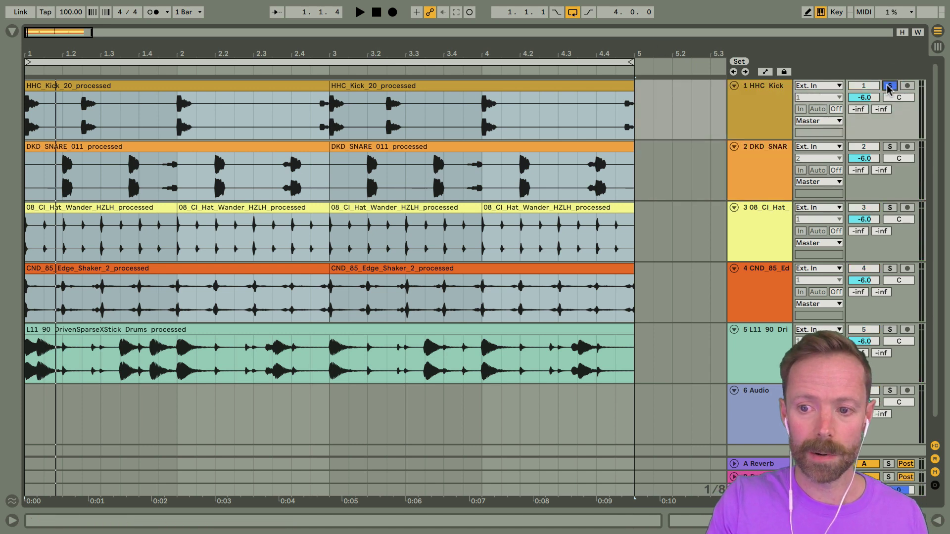
key(space)
click(890, 147)
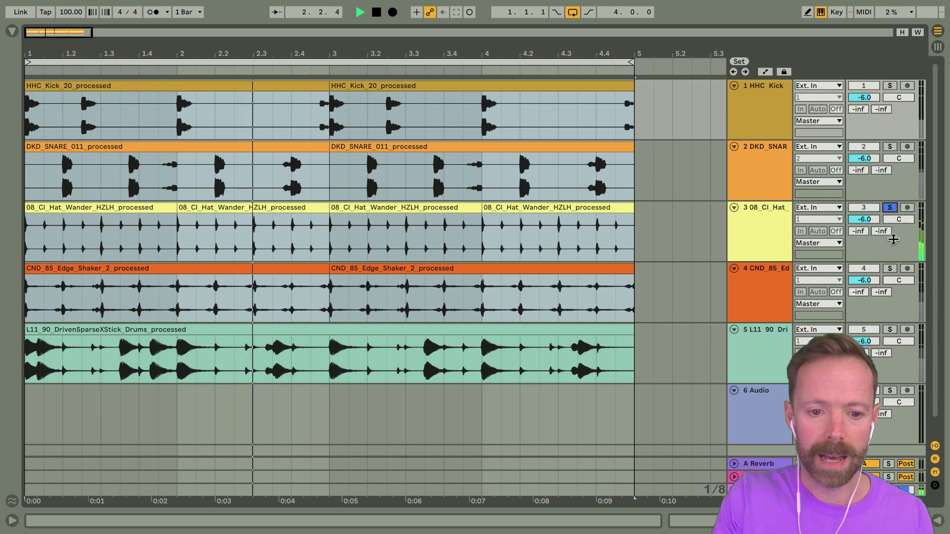
click(891, 268)
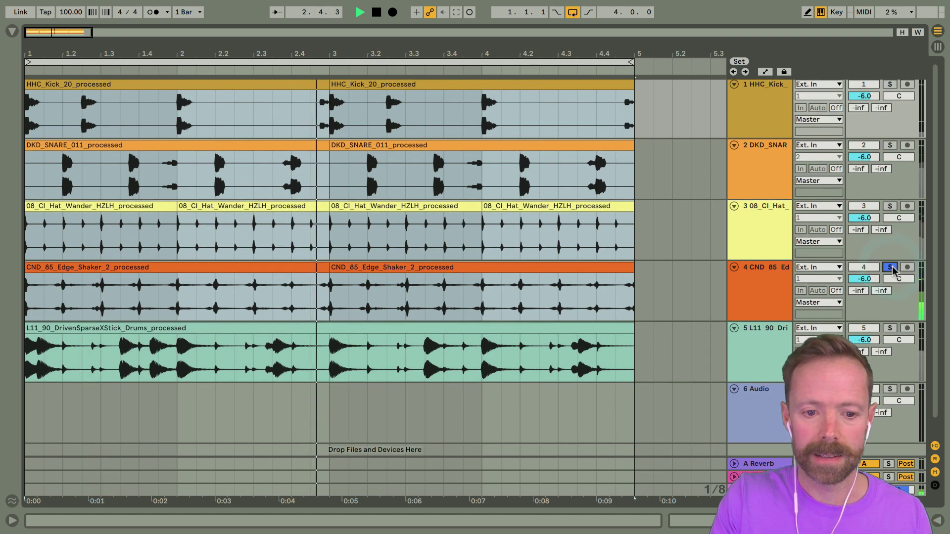
click(890, 329)
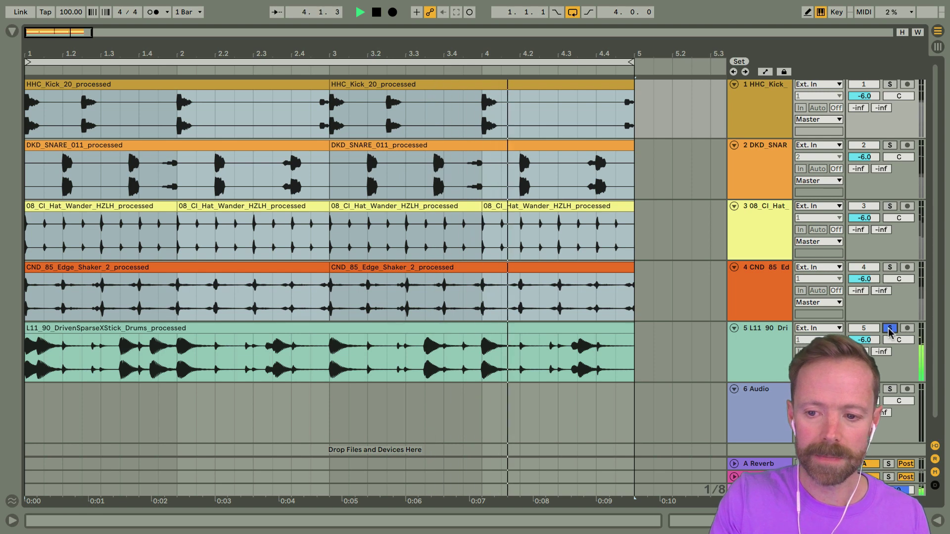
Clear the solo on the drum loop track and listen to all five tracks together.
click(889, 329)
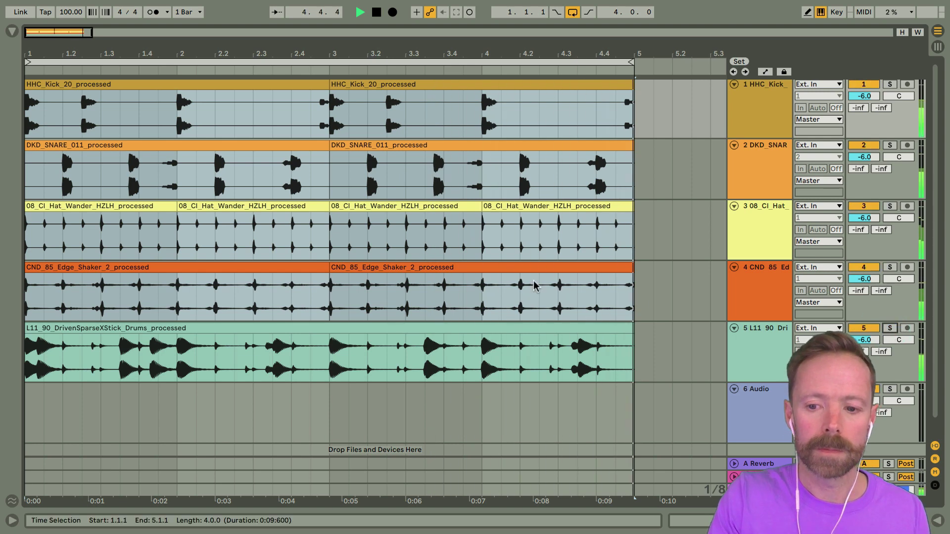
drag(182, 55, 183, 68)
click(243, 177)
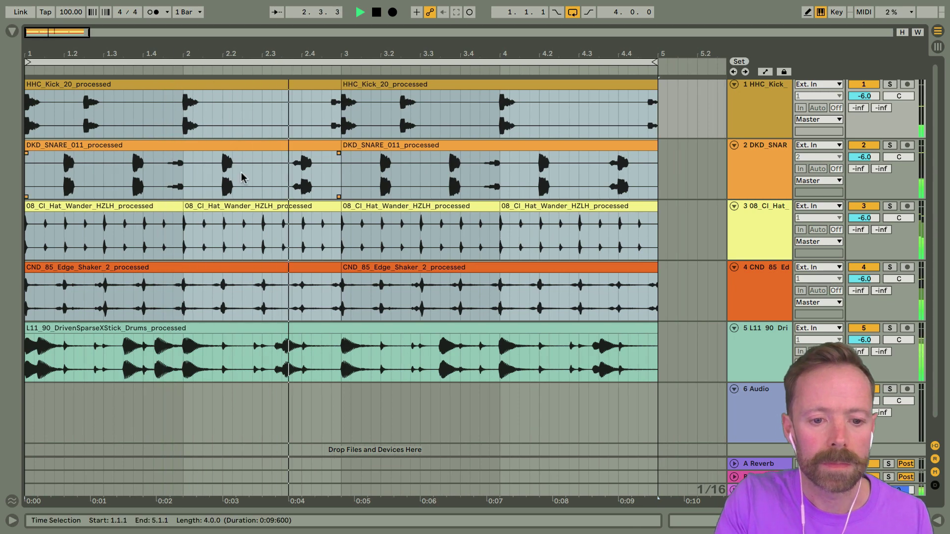